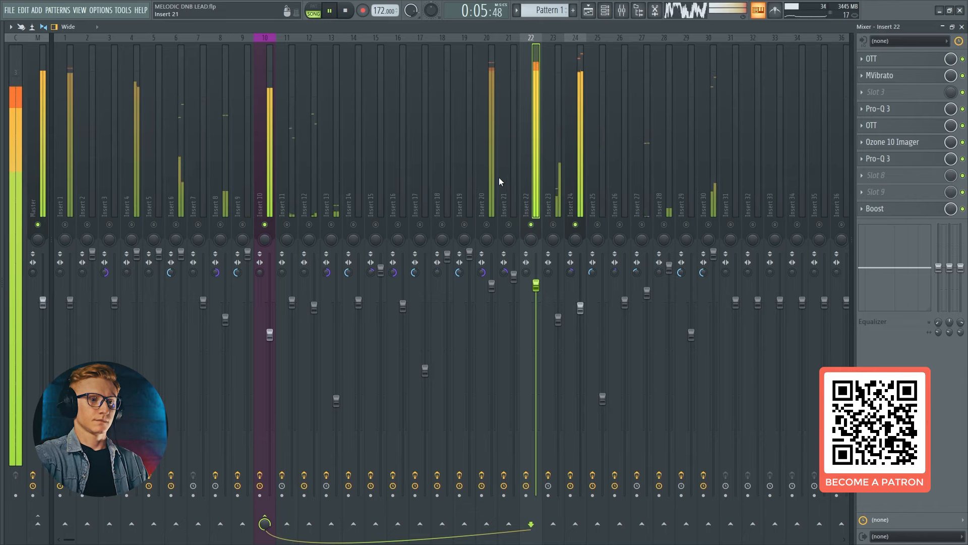
Play back the lead in the mixer with Insert 1 unmuted alongside Inserts 22 and 24.
key(space)
click(71, 214)
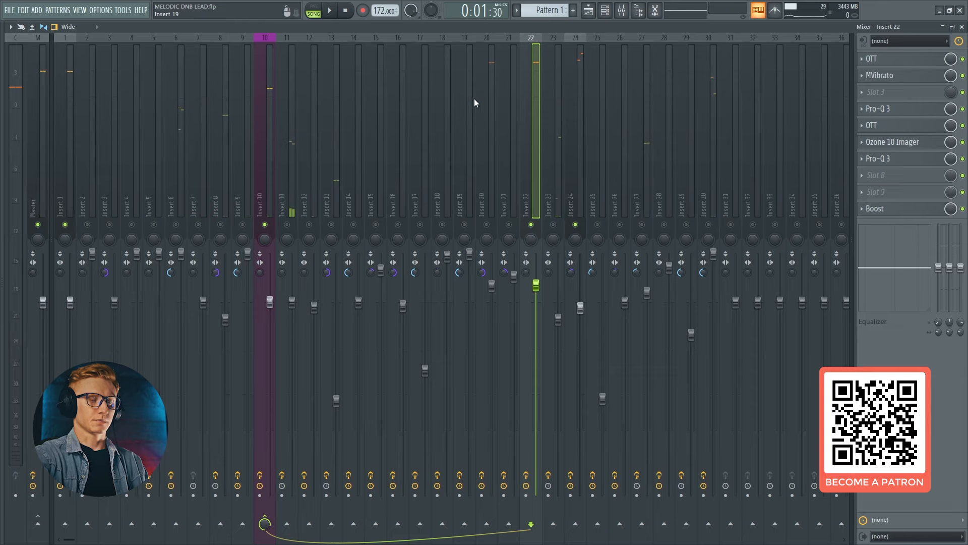
key(space)
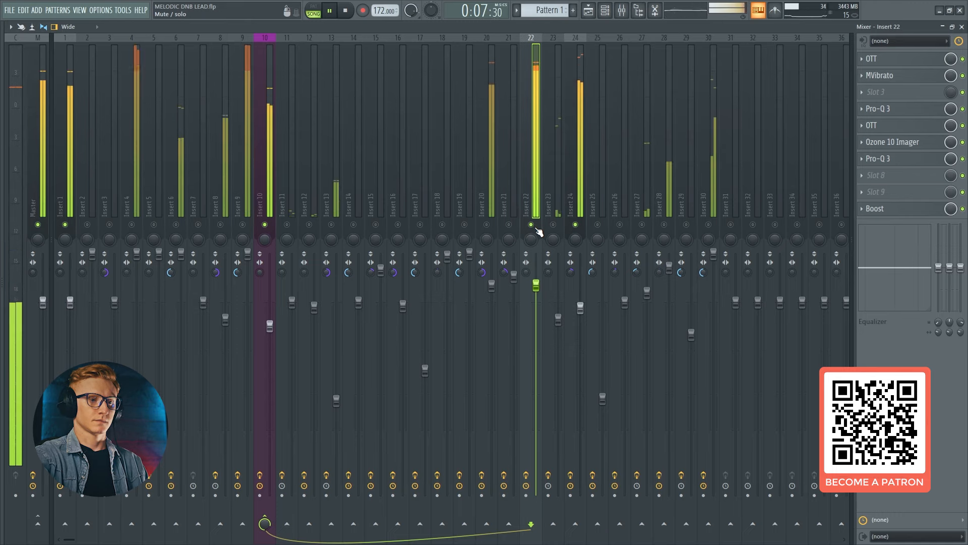
key(space)
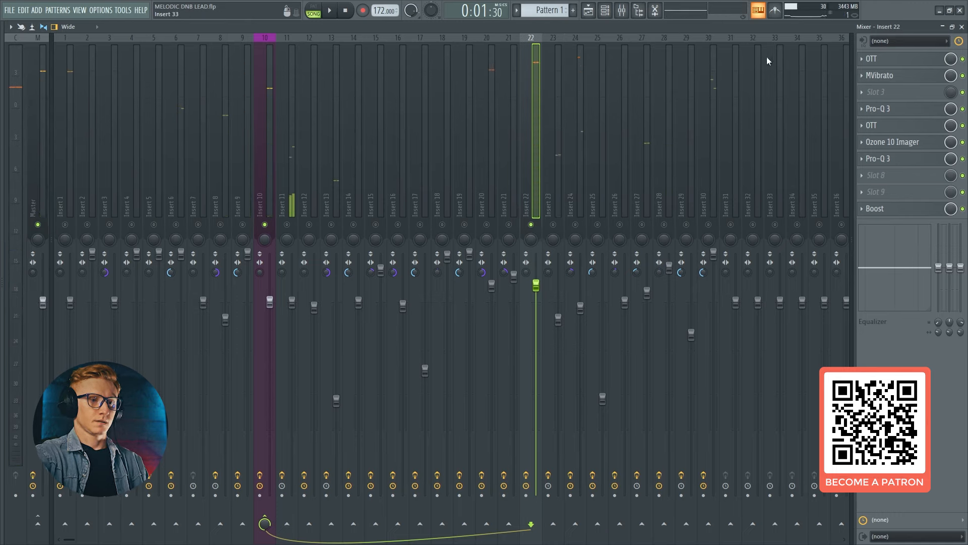
Audition Insert 22 without Inserts 1 and 24 and examine its spectrum in the last Pro-Q 3 of its effect chain.
key(space)
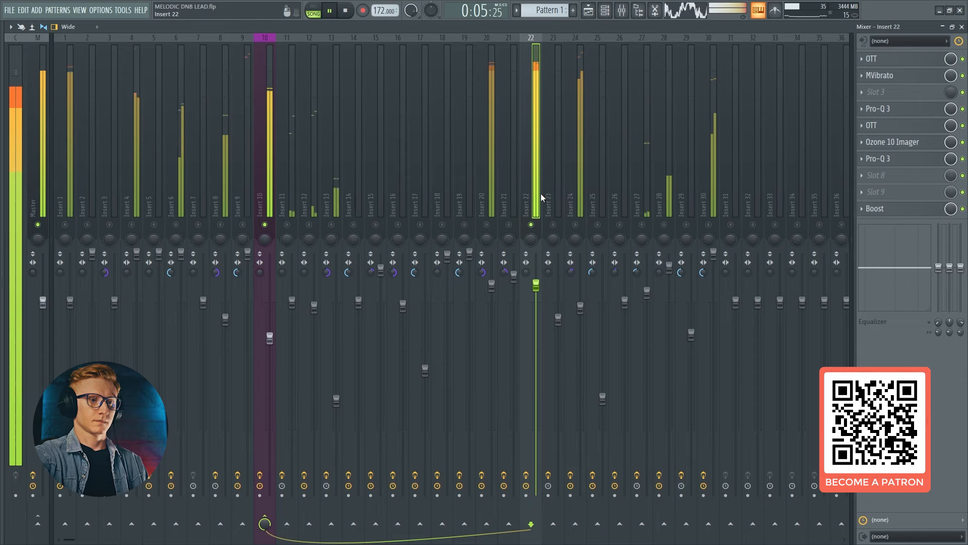
key(space)
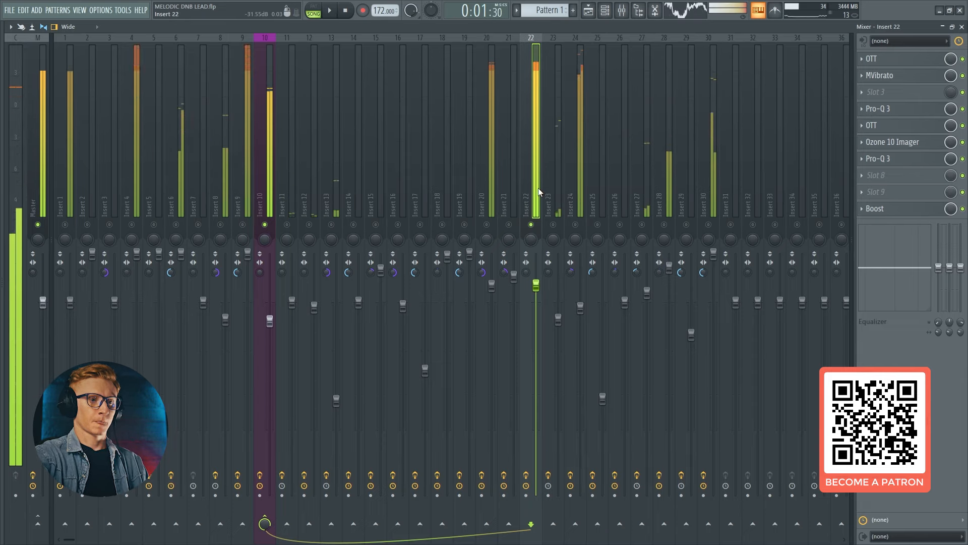
click(878, 159)
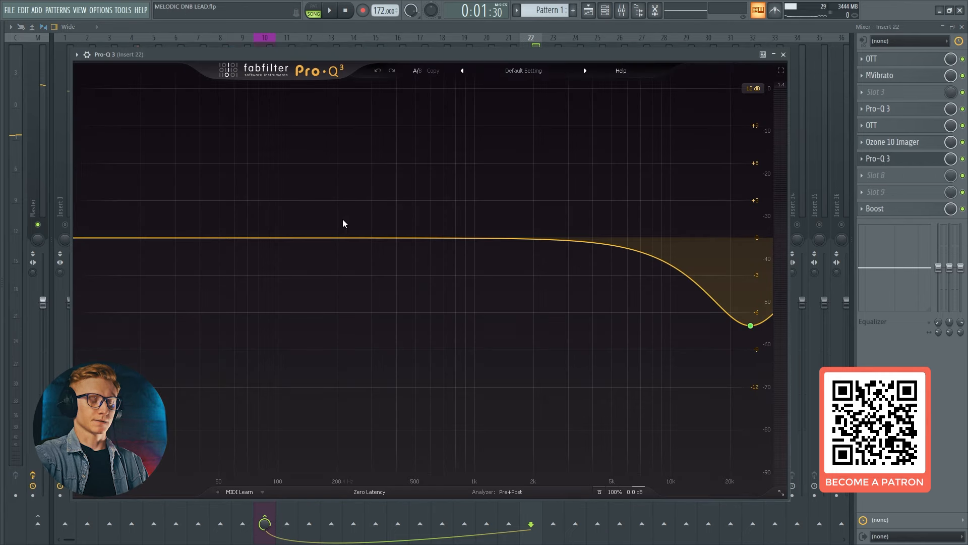
key(space)
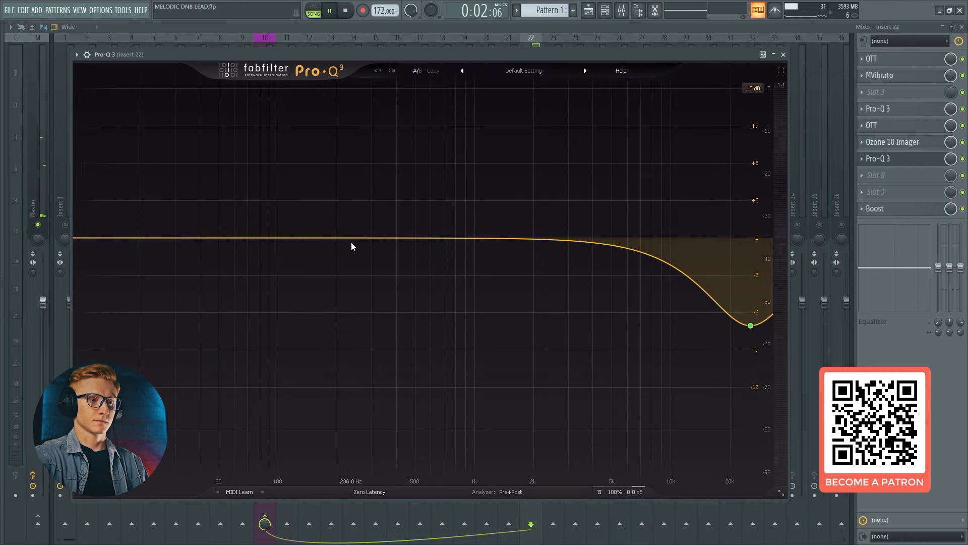
key(space)
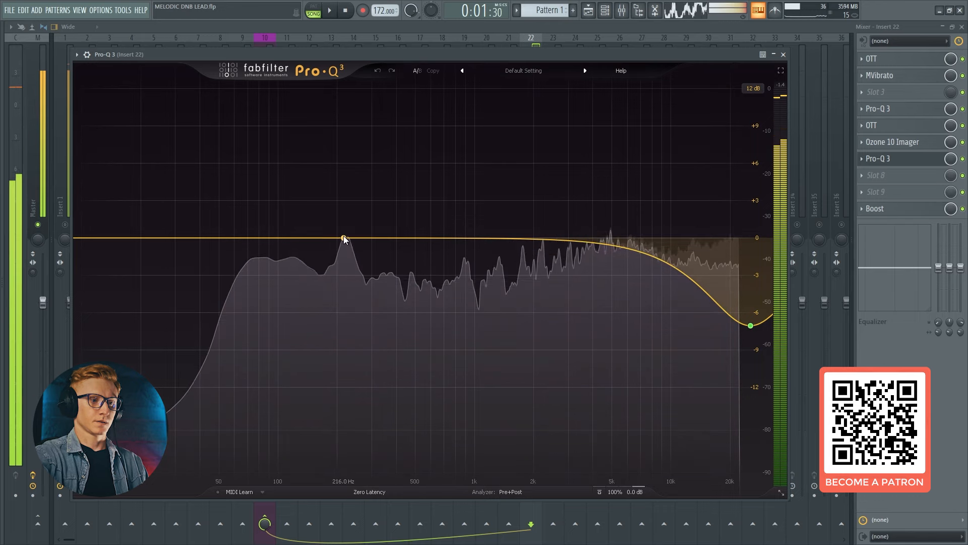
click(783, 55)
Audition Insert 24 without Insert 22, and both inserts together, to compare the lead layers.
click(580, 208)
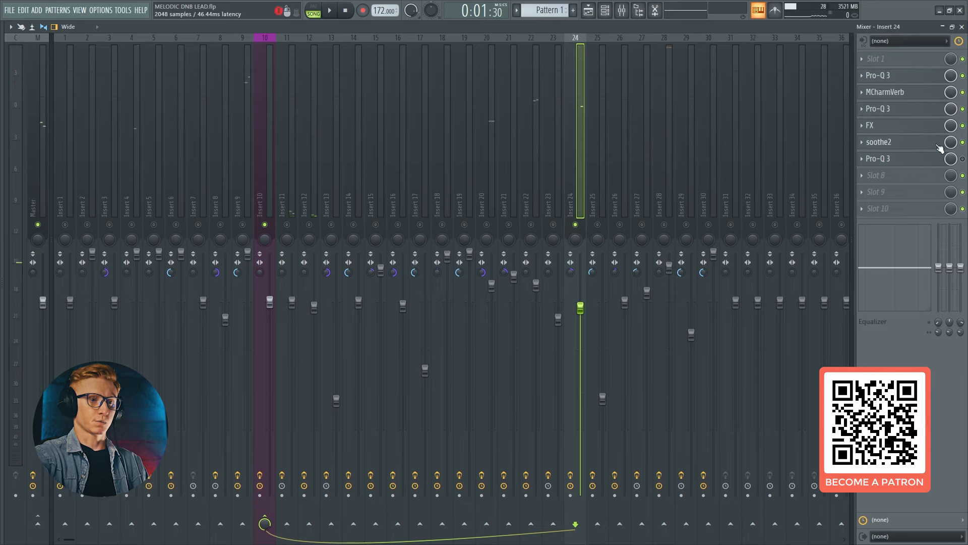
key(space)
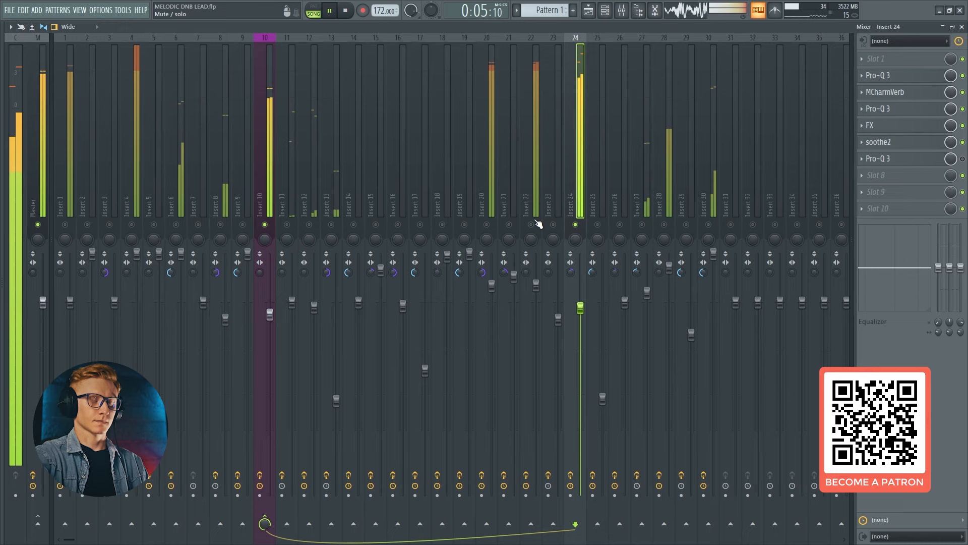
key(space)
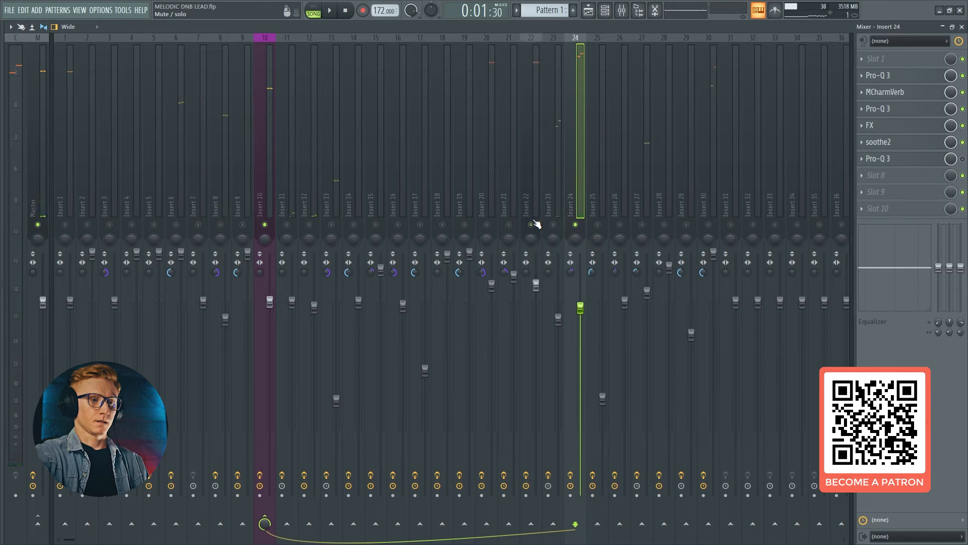
click(529, 208)
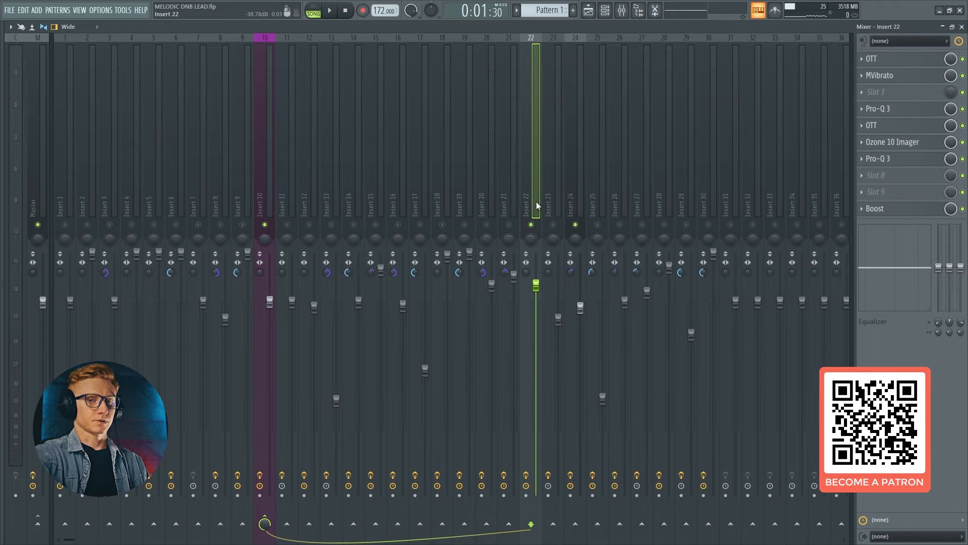
key(space)
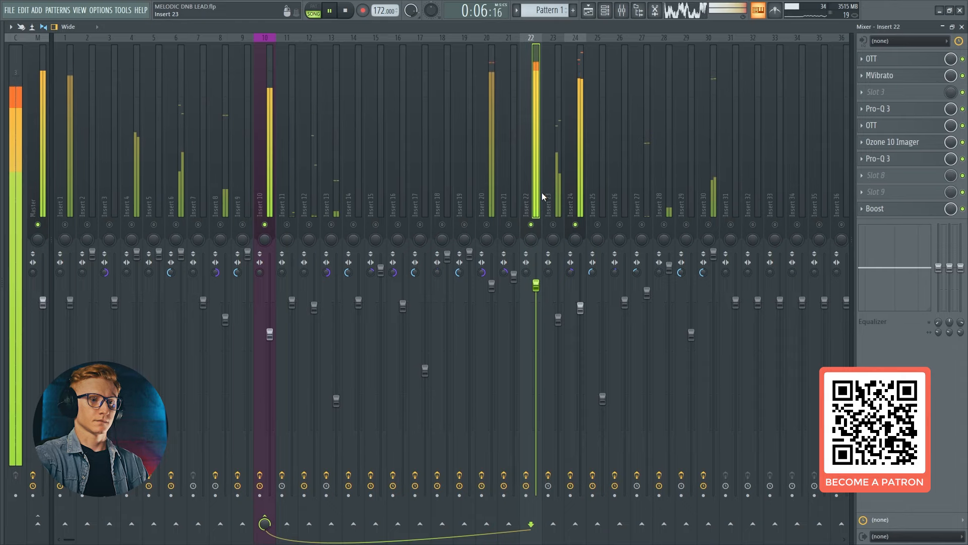
key(space)
Open the Serum #5 synth from the channel rack and reset it to its initial preset.
click(589, 11)
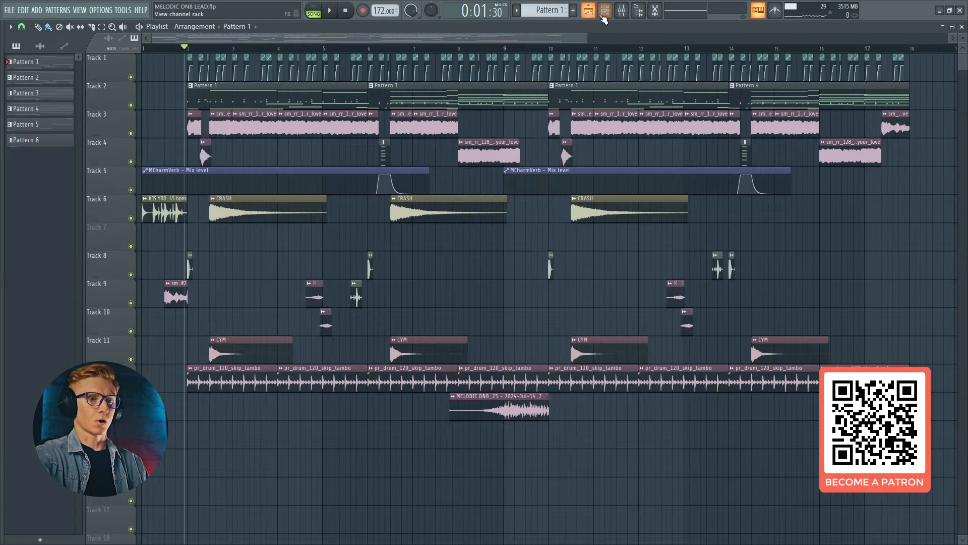
click(605, 11)
click(608, 135)
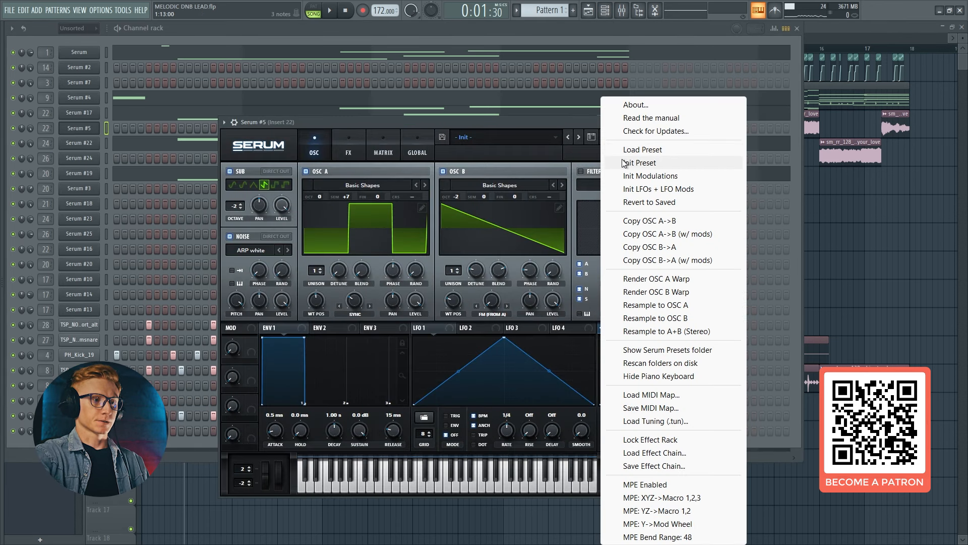
click(616, 160)
Load the Analog Basic Shapes wavetable into oscillator A, then enable oscillator B and load Basic Shapes there too.
click(369, 185)
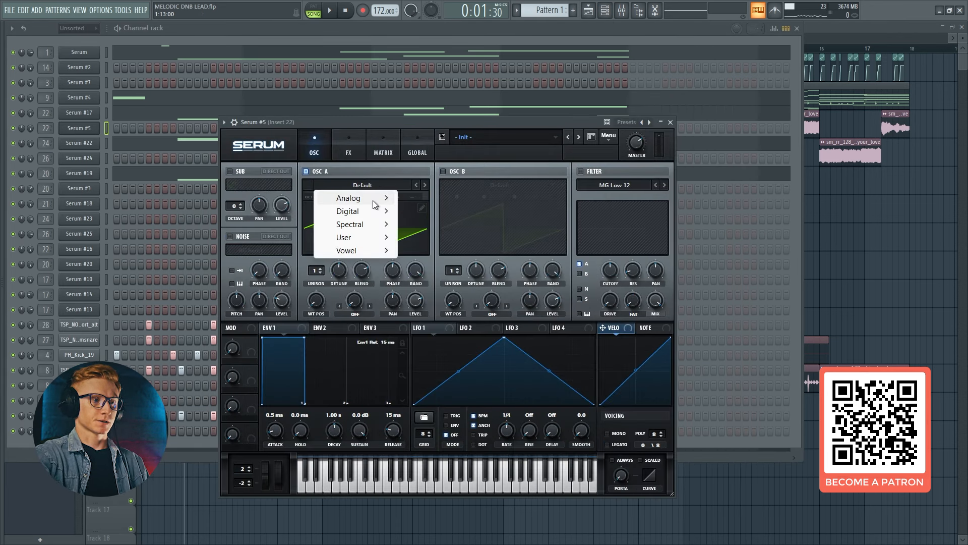
mouse_move(372, 199)
click(423, 222)
click(393, 186)
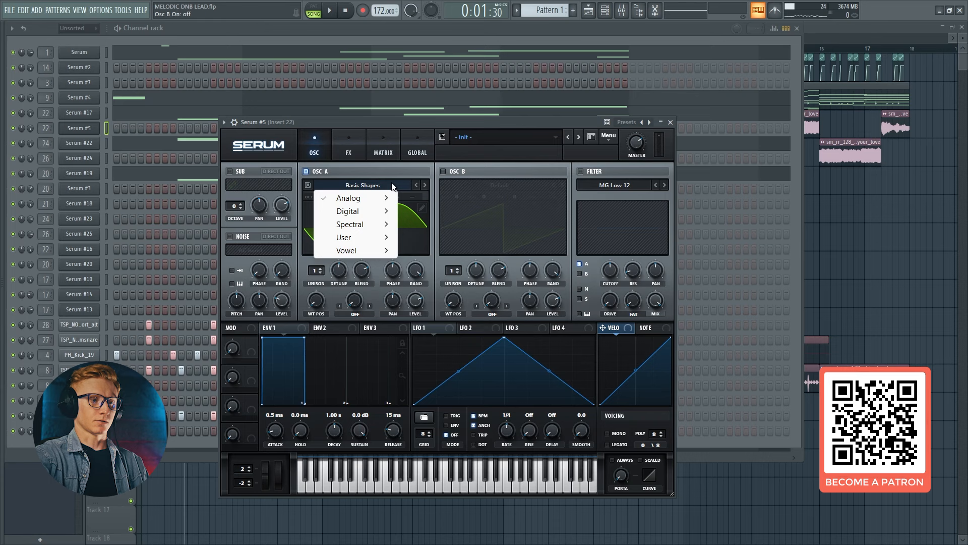
click(452, 172)
click(453, 171)
click(478, 183)
mouse_move(496, 198)
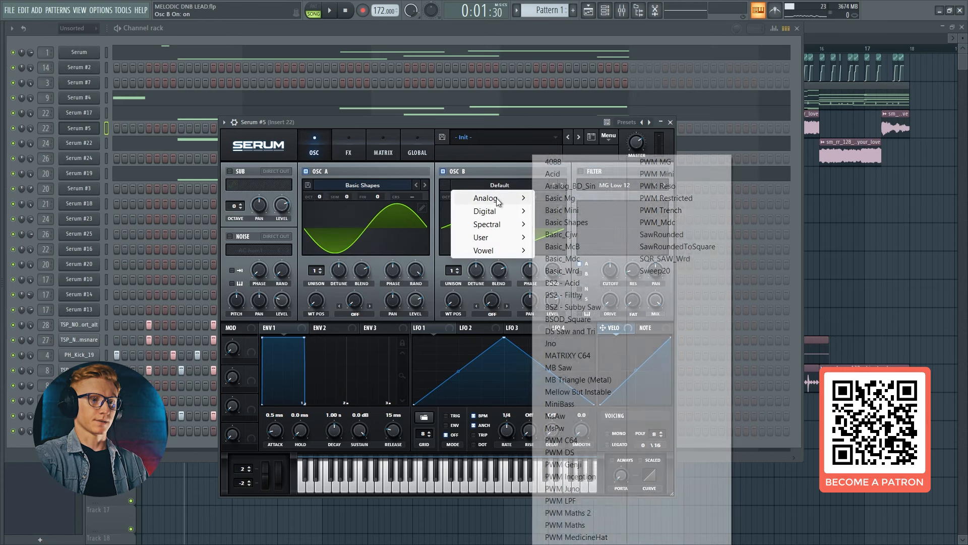
click(558, 224)
In 3D wavetable view, set oscillator A to wavetable position 4 and +7 semitones, and oscillator B to position 2 and octave -2.
click(393, 218)
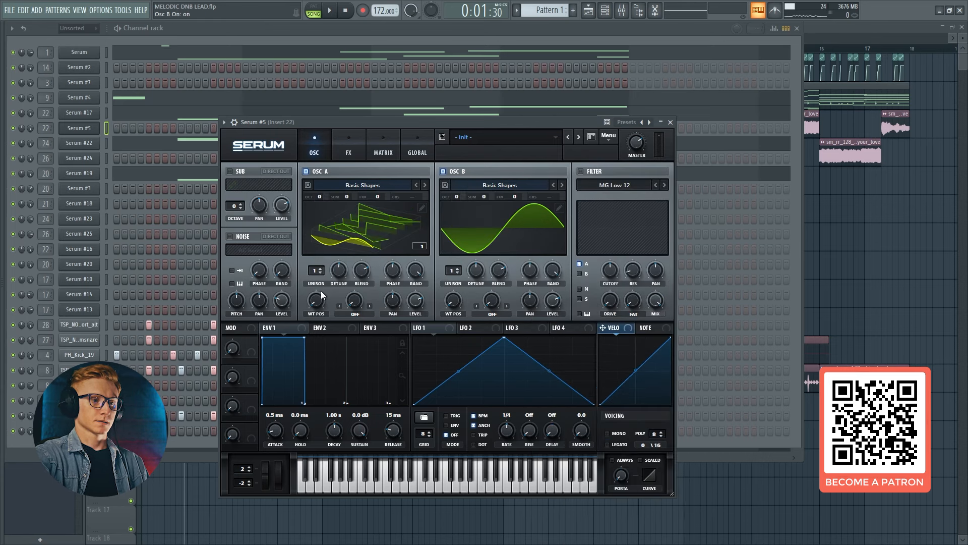
drag(320, 294, 371, 237)
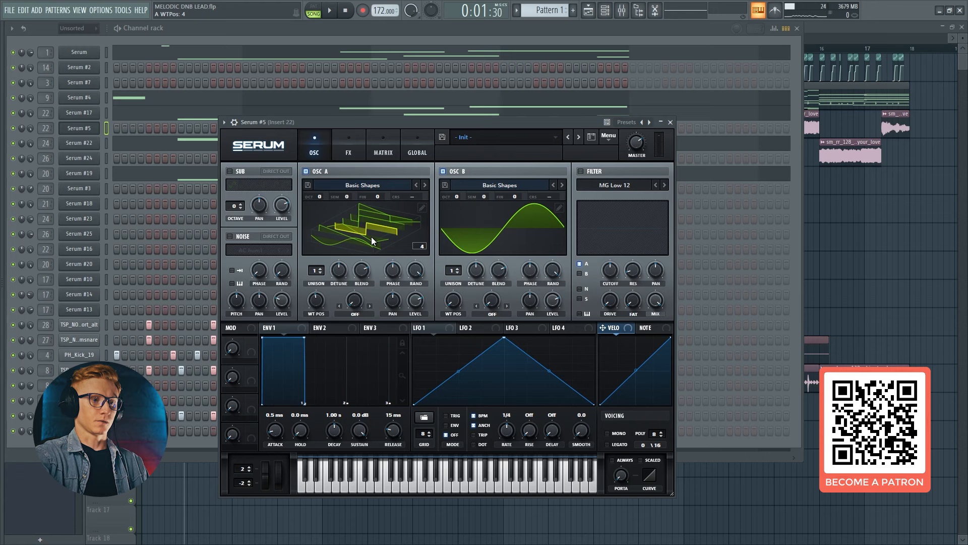
click(443, 233)
drag(453, 301, 458, 283)
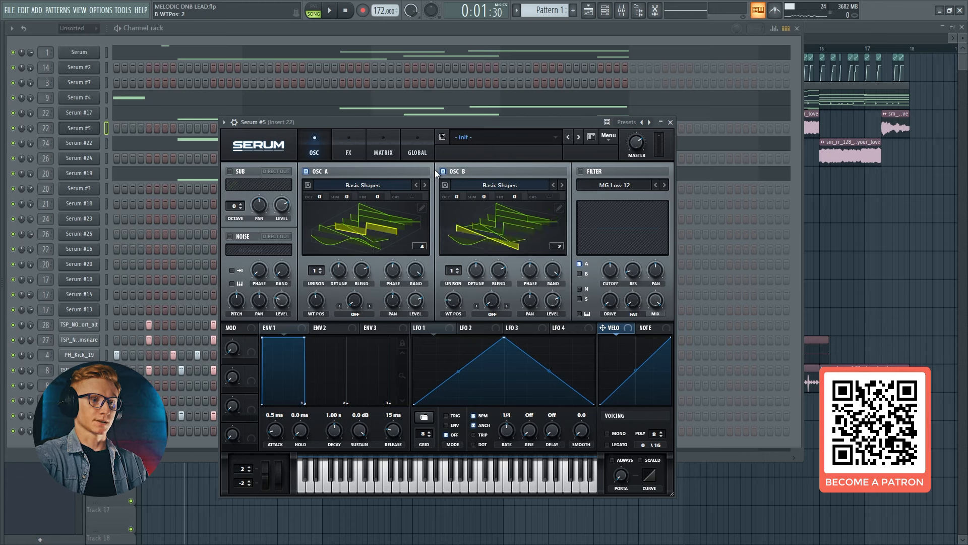
drag(347, 194, 361, 173)
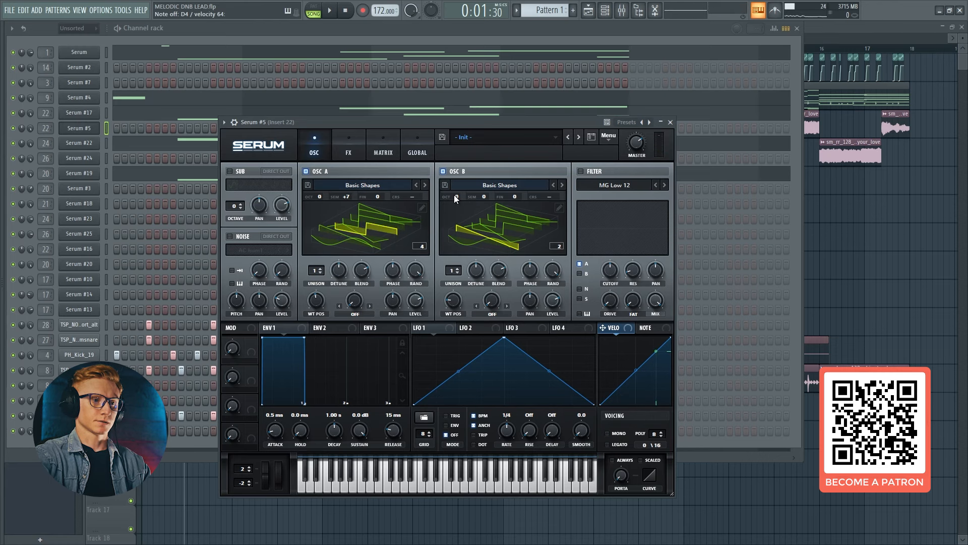
drag(455, 196, 451, 221)
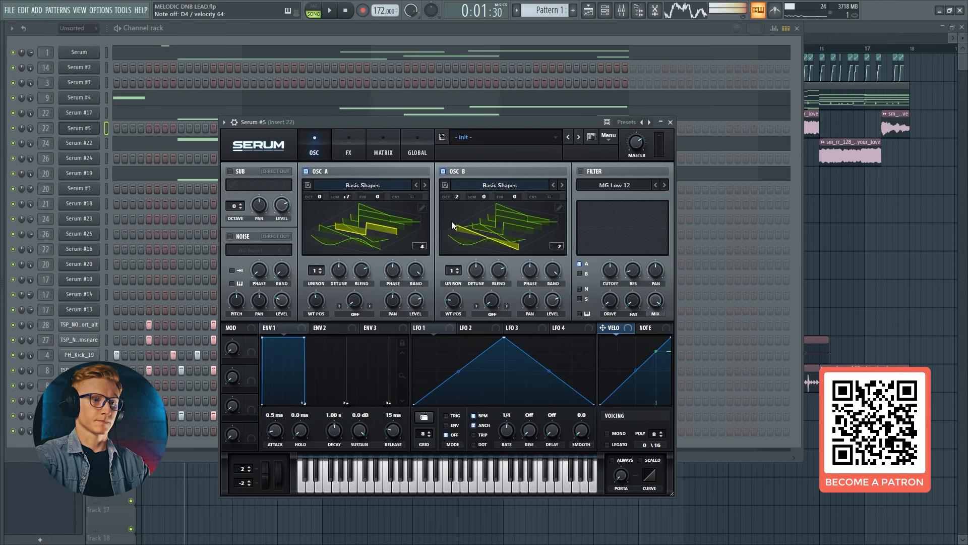
Bypass the effects on mixer Inserts 22 and 10 and check the Master's effect chain to hear the dry synth.
click(623, 13)
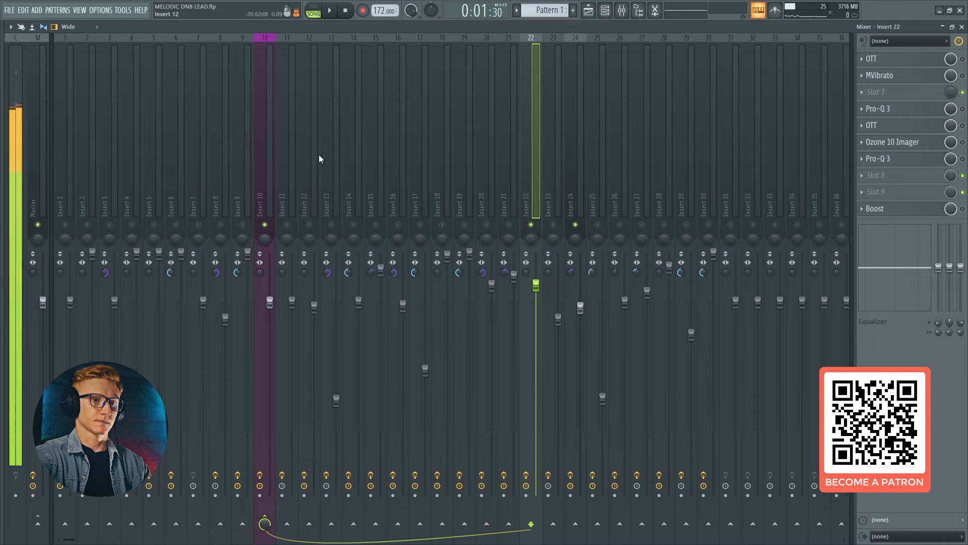
click(272, 102)
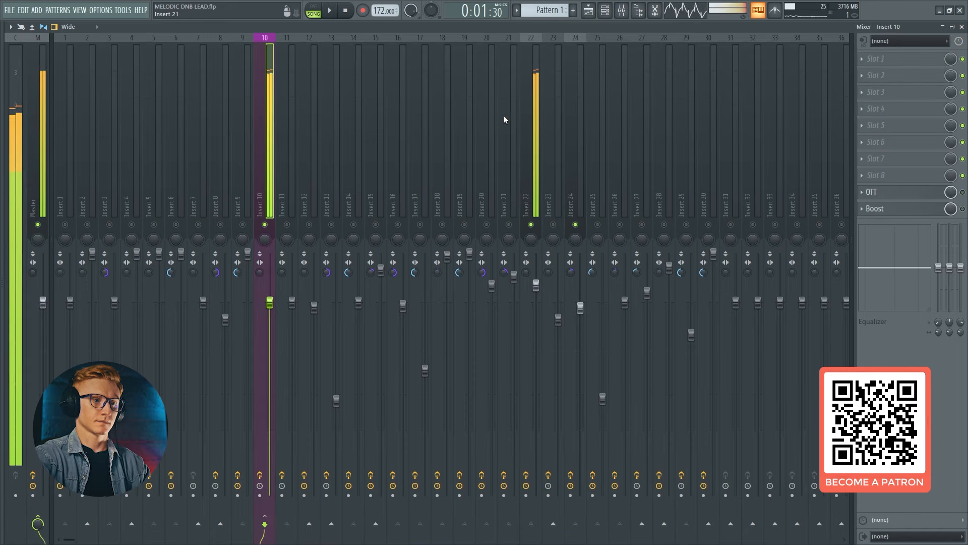
click(534, 112)
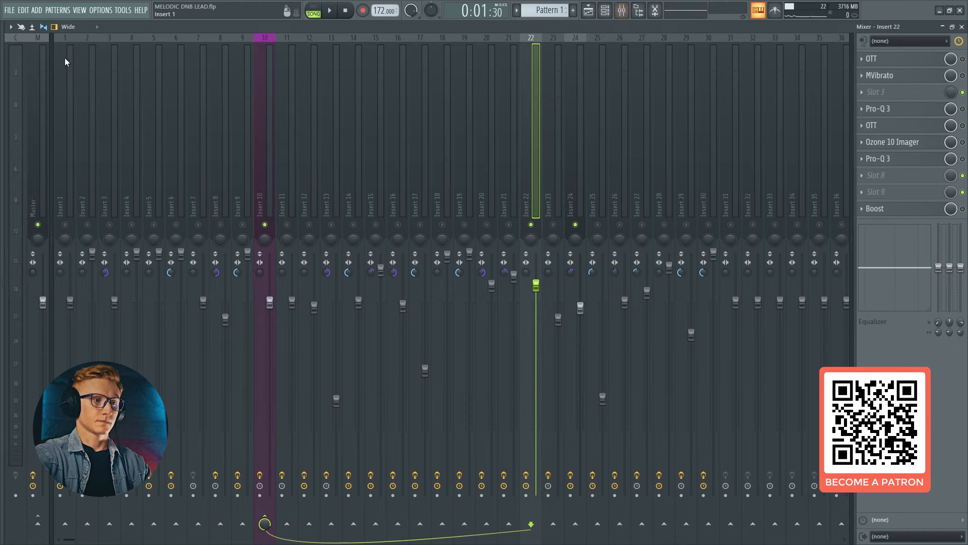
click(44, 79)
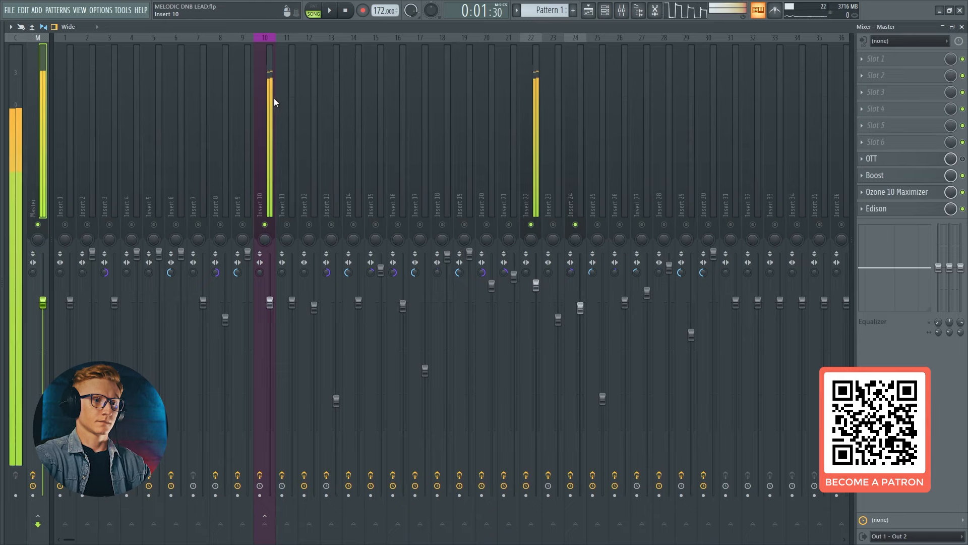
click(537, 106)
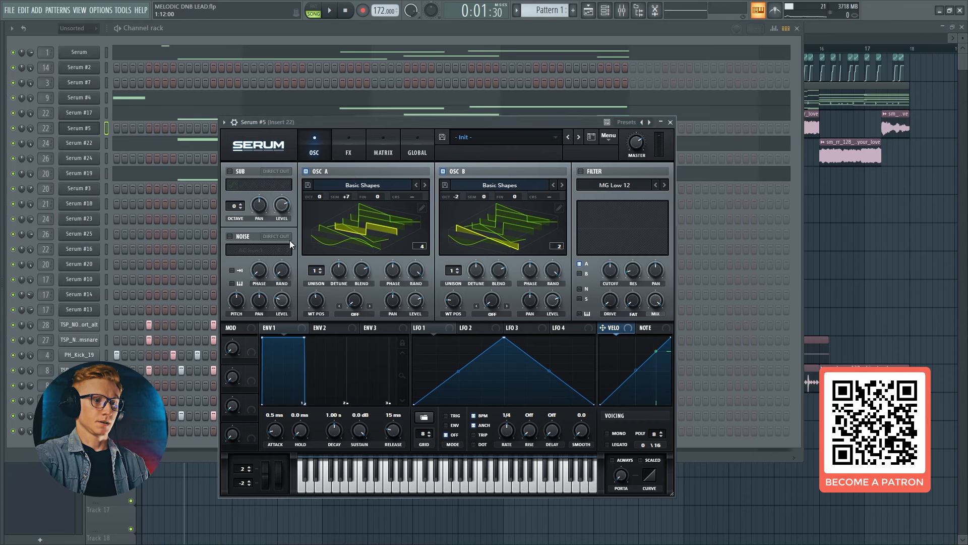
Set oscillator A's warp mode to Sync (No Window), raise its warp amount, and set its level to 100%.
click(361, 314)
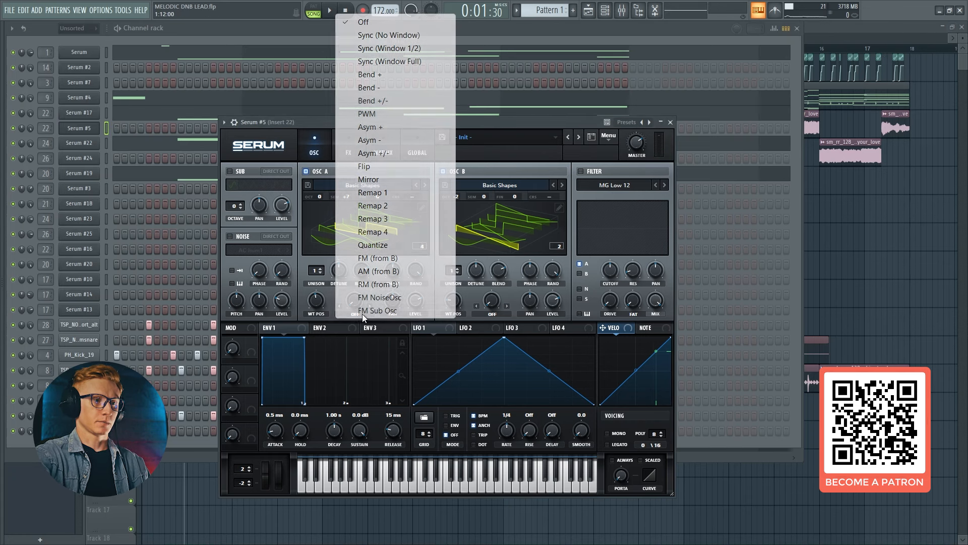
click(374, 36)
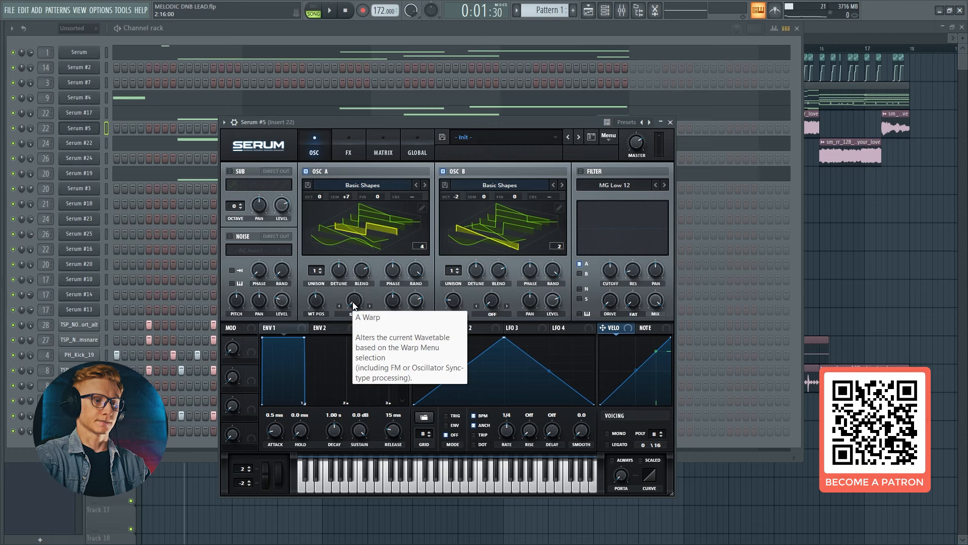
drag(354, 306, 354, 271)
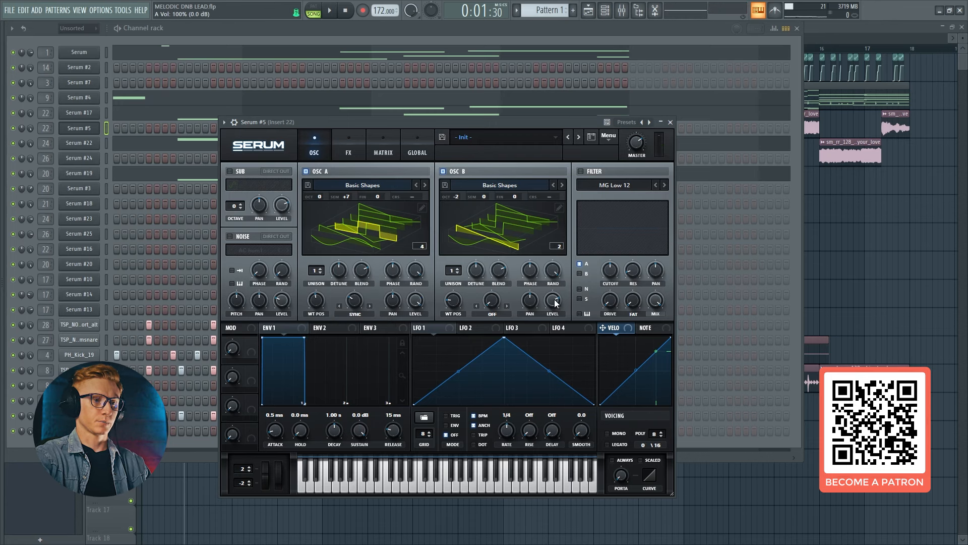
Enable the sub oscillator with a saw shape at octave -2 and raise its level to 100%.
click(231, 172)
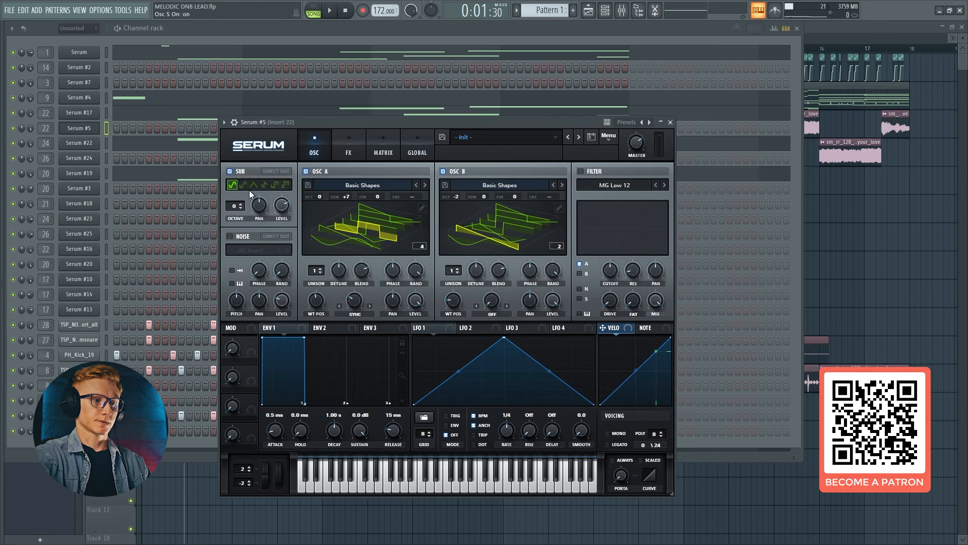
click(263, 186)
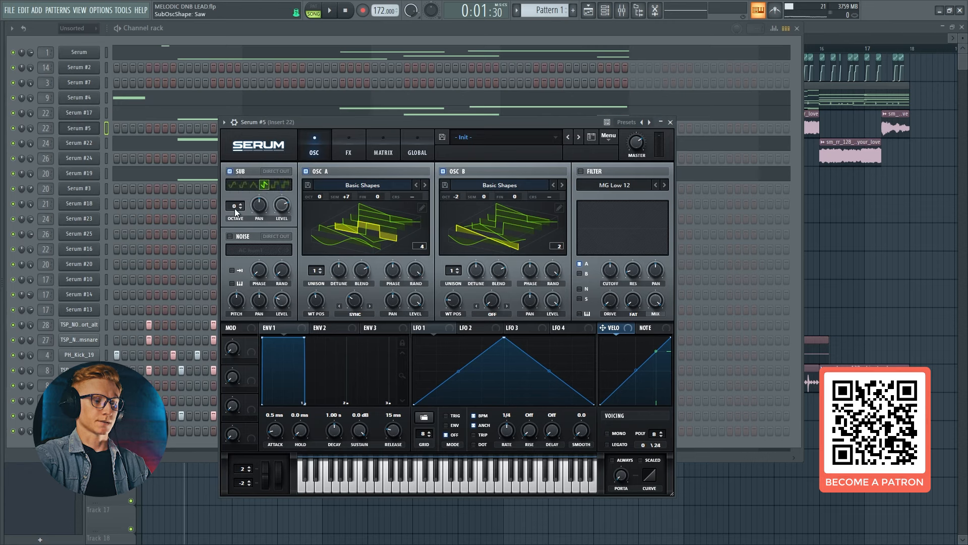
drag(236, 205, 246, 216)
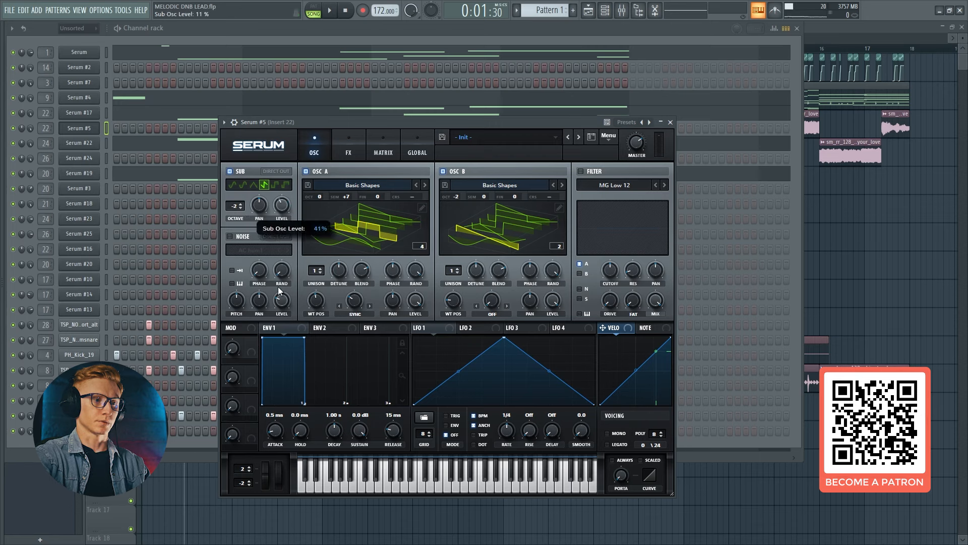
drag(278, 286, 300, 168)
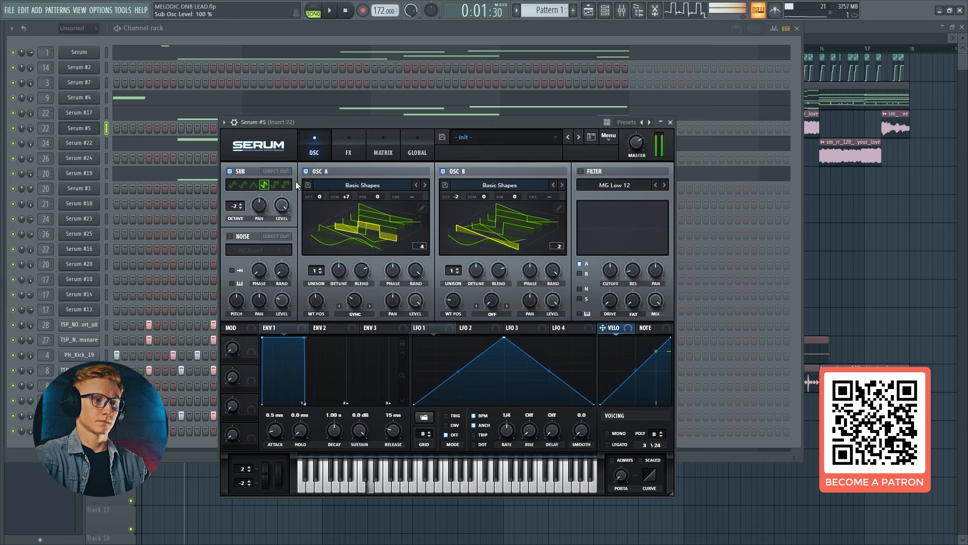
Enable the noise oscillator, load the ARP white sample from the analog noises, and raise its level.
click(230, 236)
click(264, 252)
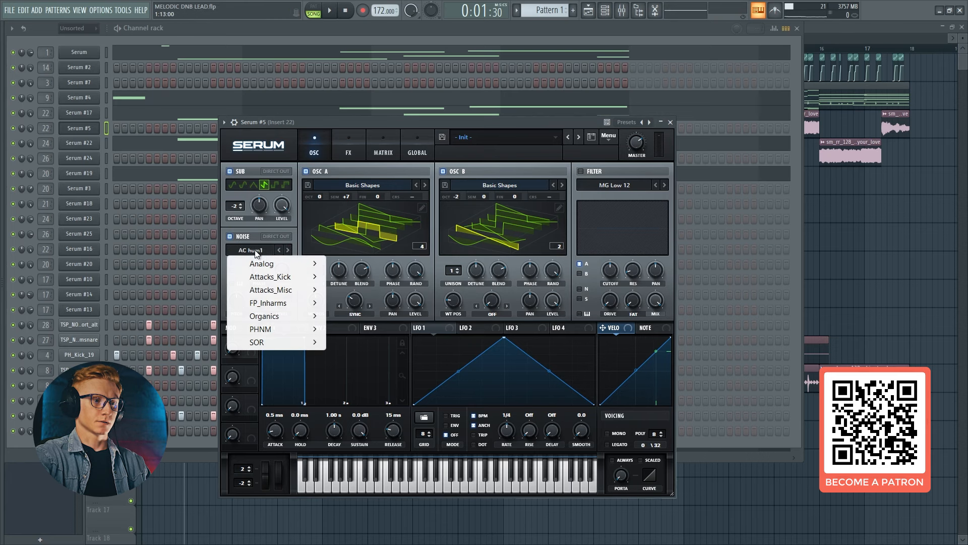
mouse_move(281, 263)
click(363, 303)
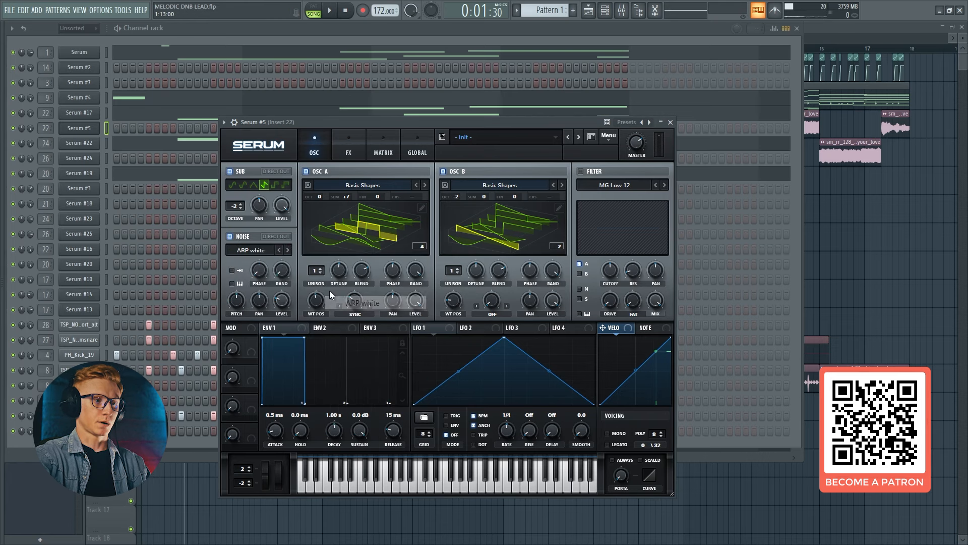
drag(244, 302, 294, 201)
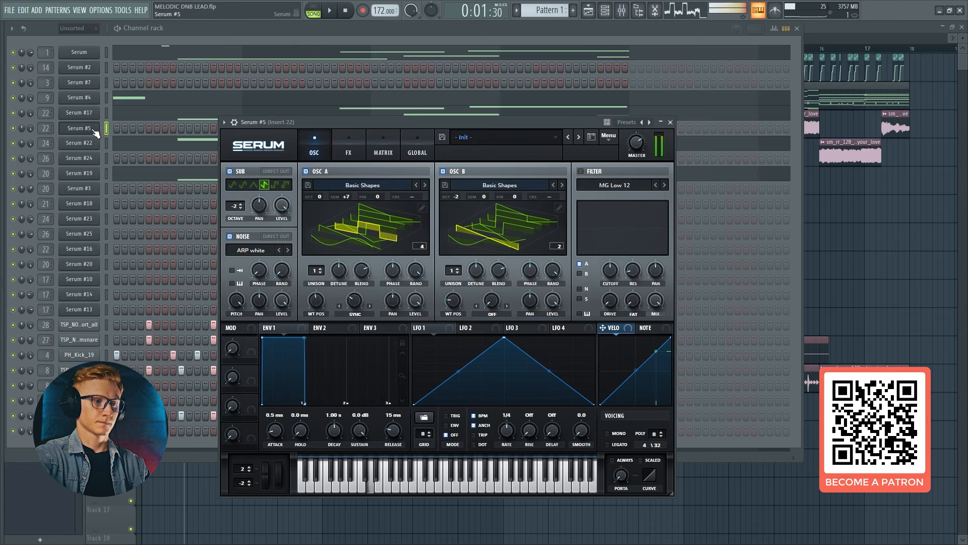
Enable the Hyper/Dimension effect with Hyper mix at 14%, a smaller dimension size, and dimension mix at 15%.
click(349, 151)
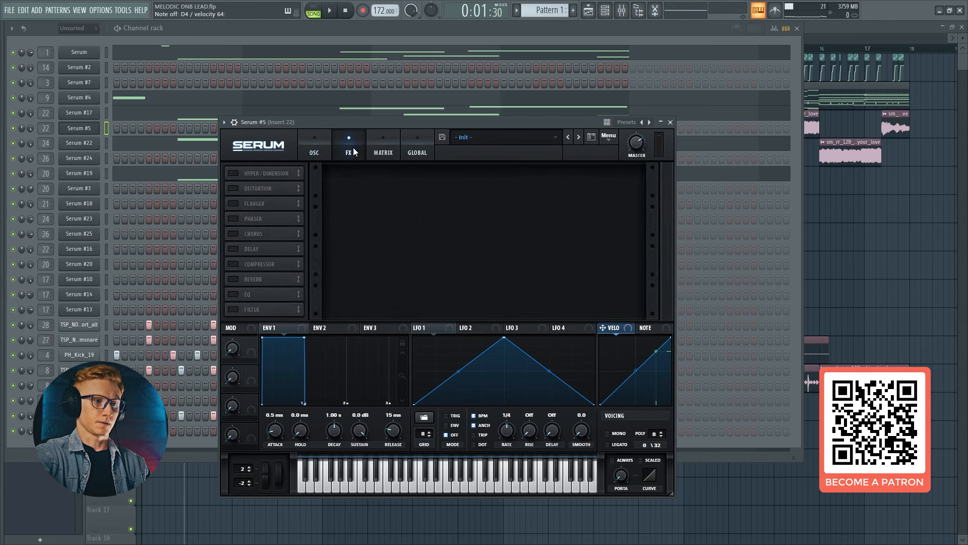
click(233, 173)
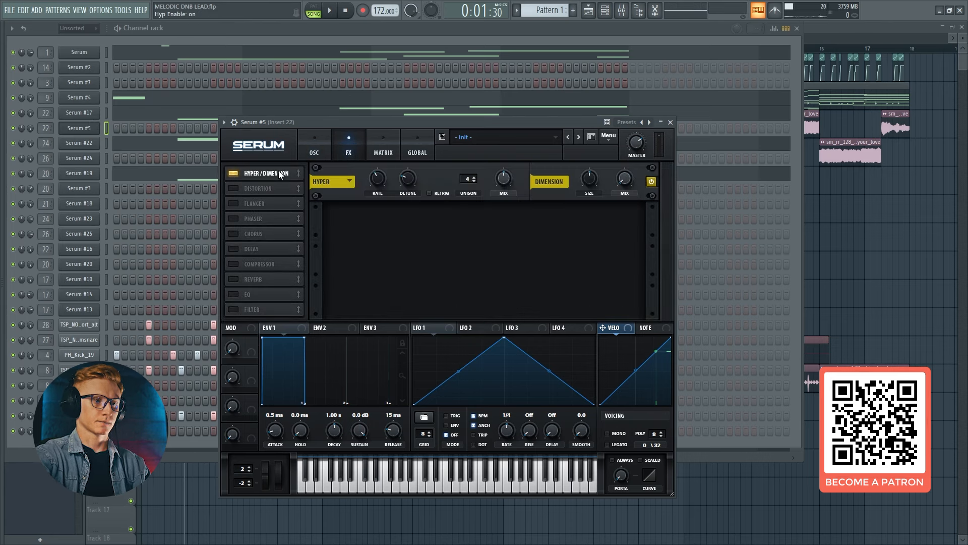
drag(507, 179, 509, 184)
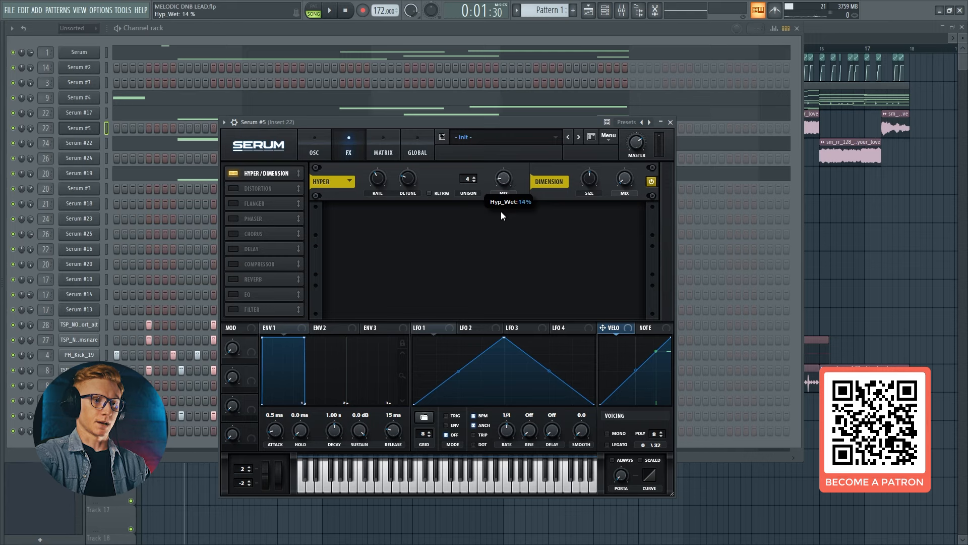
drag(589, 179, 583, 213)
click(626, 178)
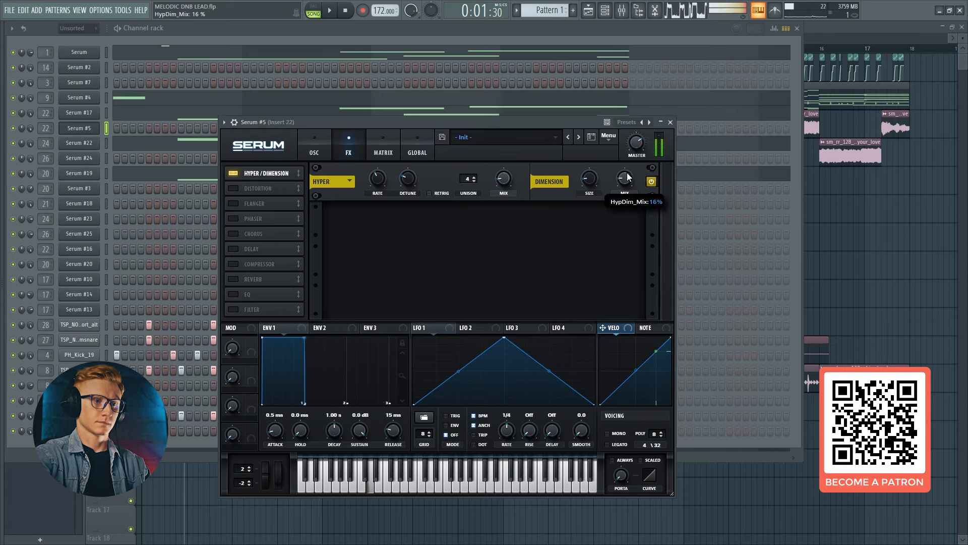
drag(625, 178, 625, 185)
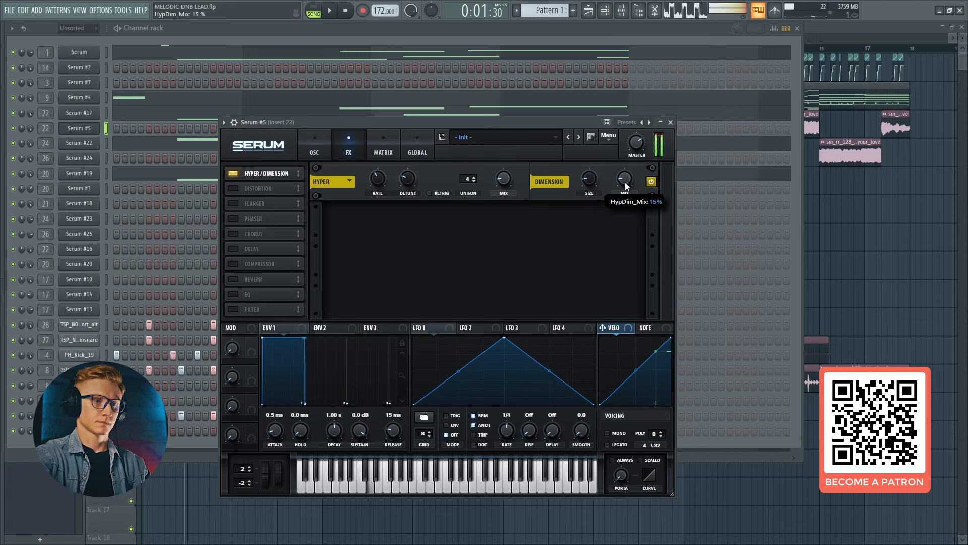
Enable the distortion effect in Tube mode and raise its drive strongly.
click(234, 187)
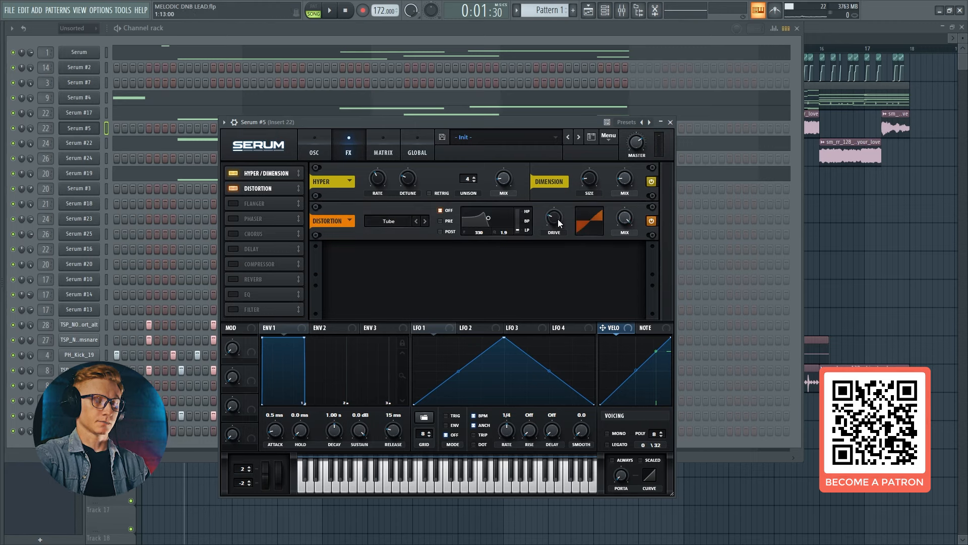
mouse_move(558, 219)
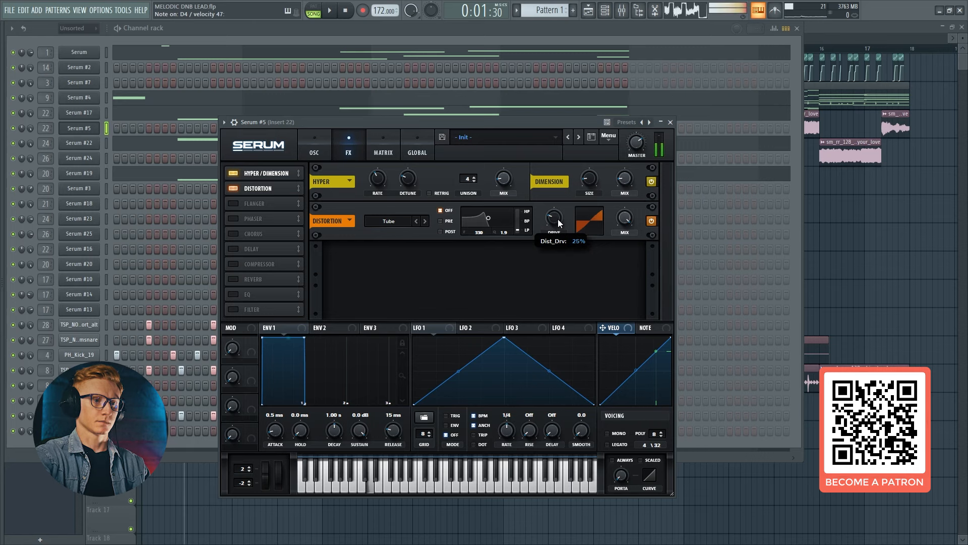
drag(558, 219, 558, 151)
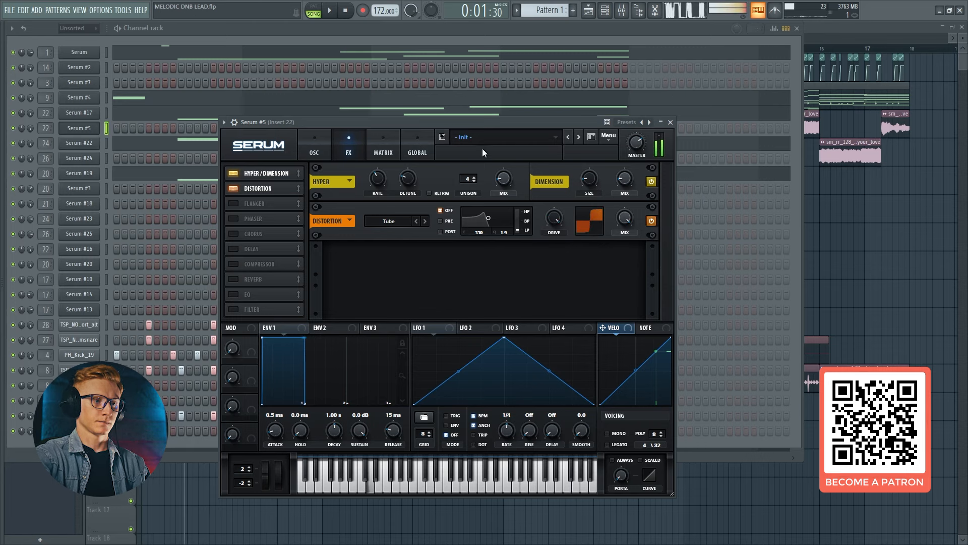
Enable the flanger and phaser effects and lower the mix of both.
click(233, 204)
click(233, 219)
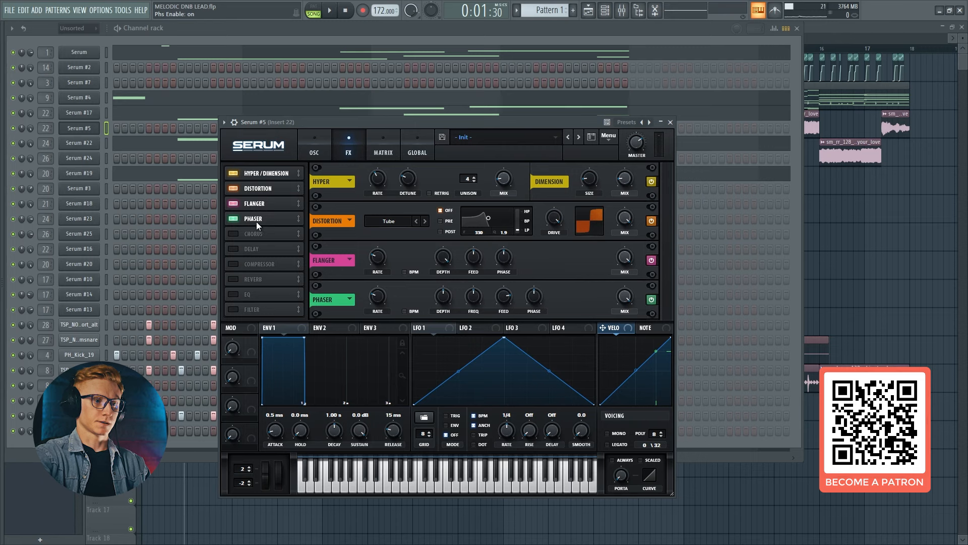
drag(625, 257, 613, 352)
mouse_move(623, 265)
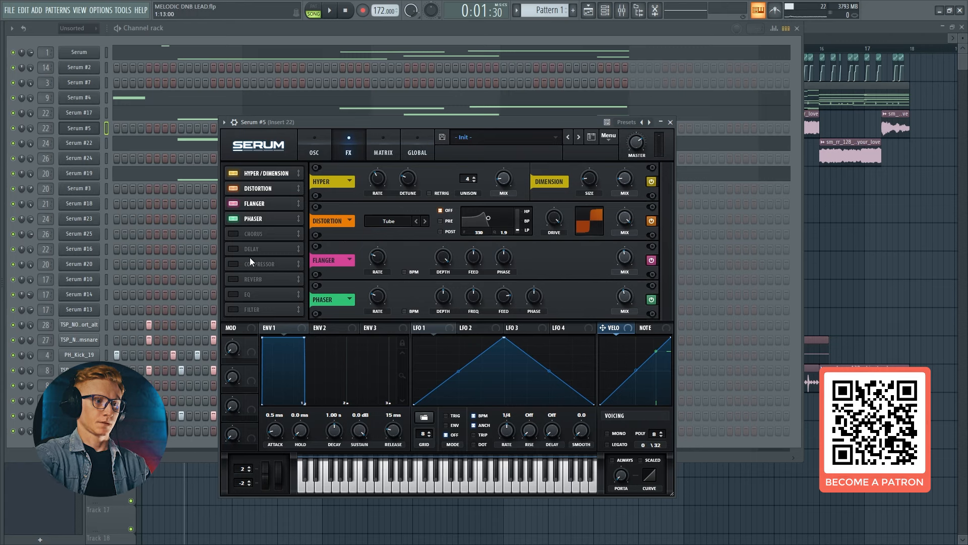
Enable the compressor, place it directly after the phaser in the effect chain, and turn on multiband mode.
click(233, 265)
drag(250, 273, 273, 231)
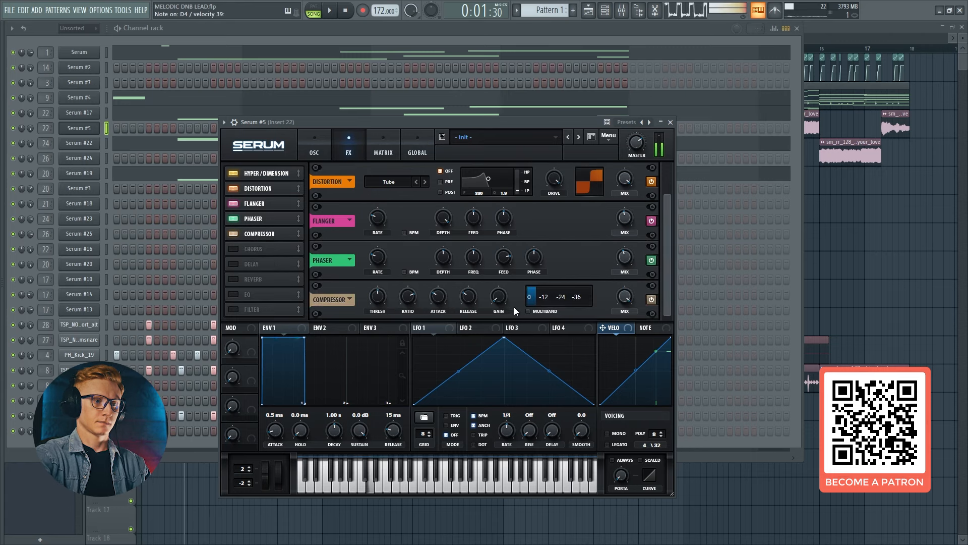
click(530, 311)
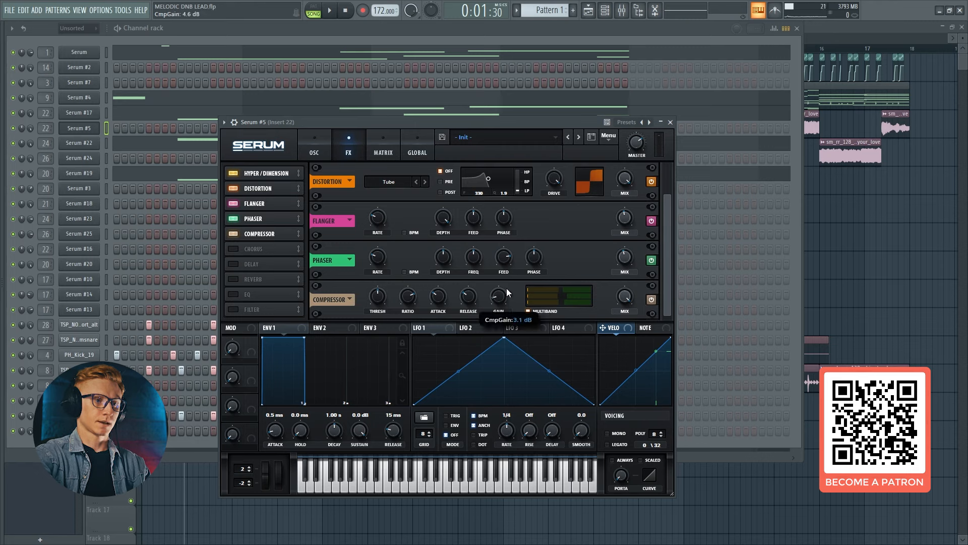
Raise the multiband compressor's gain to 12.2 dB and adjust the high band's amount.
drag(507, 288, 511, 277)
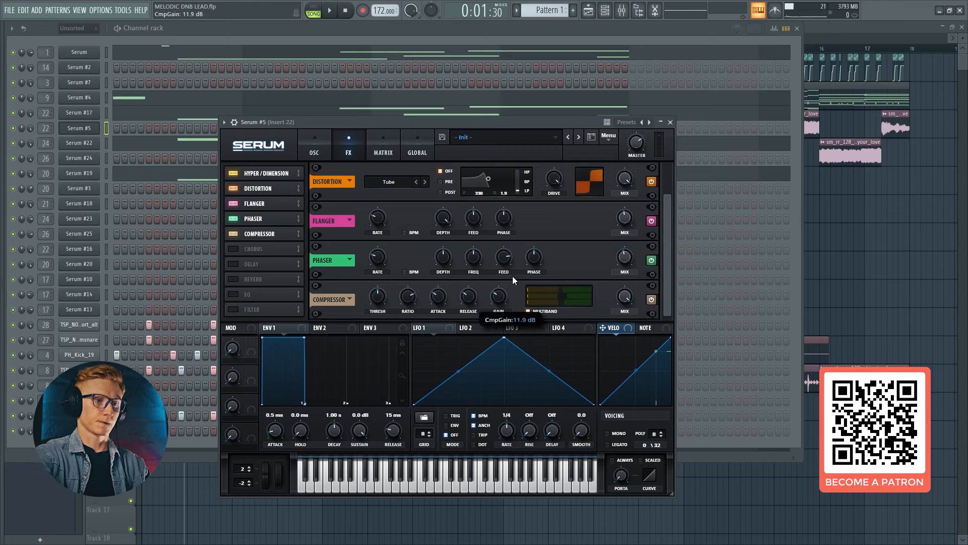
drag(513, 274, 511, 276)
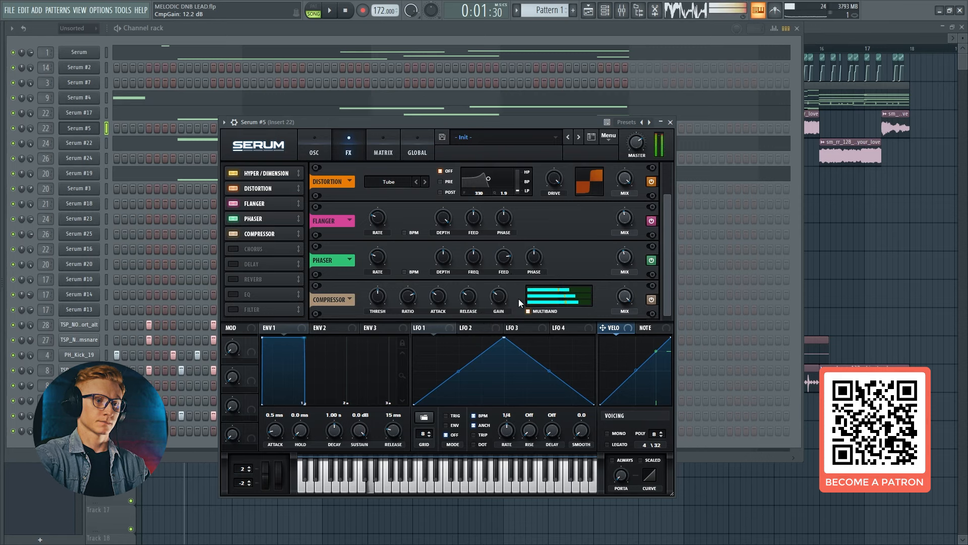
drag(576, 294, 570, 292)
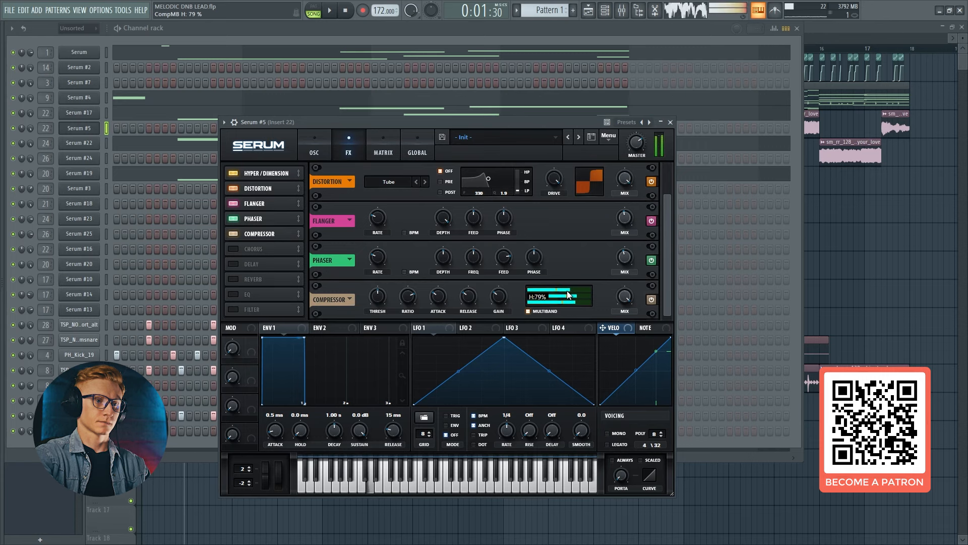
drag(570, 294, 578, 296)
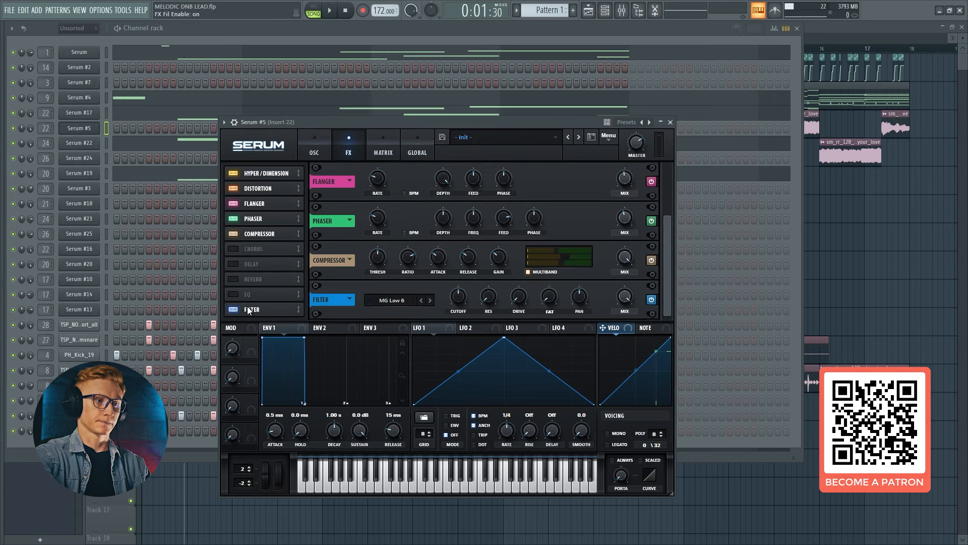
Set the FX filter to the Flg HL6+ flange type with resonance at 37%, and raise its drive.
click(403, 301)
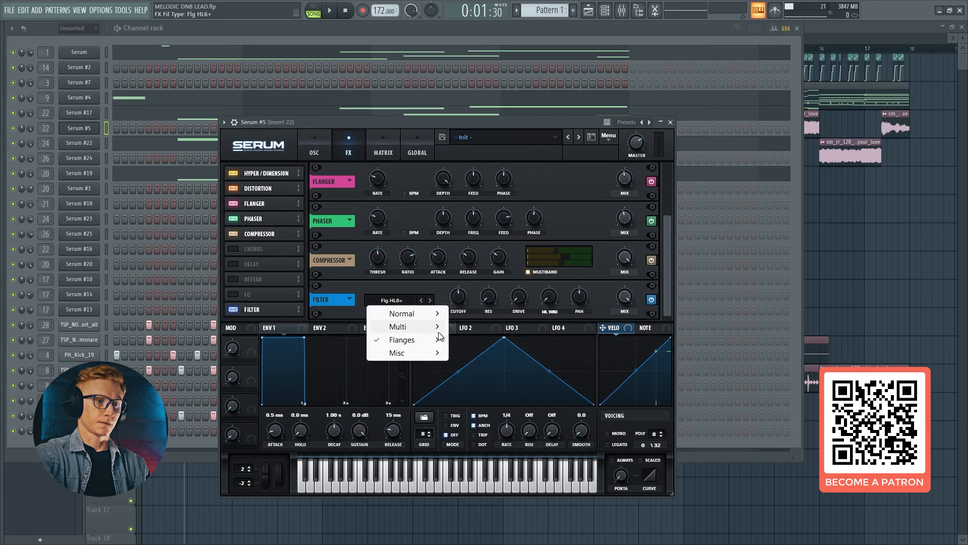
mouse_move(432, 342)
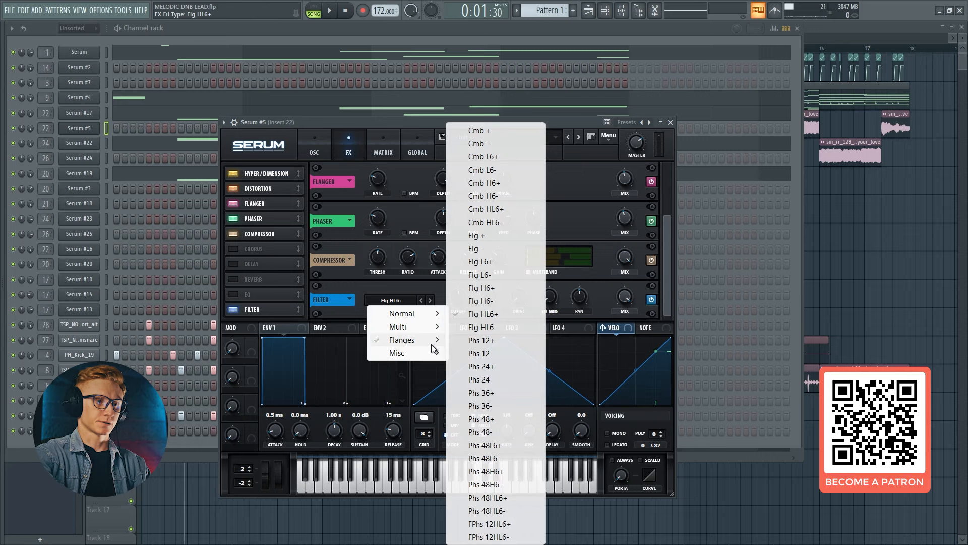
click(485, 314)
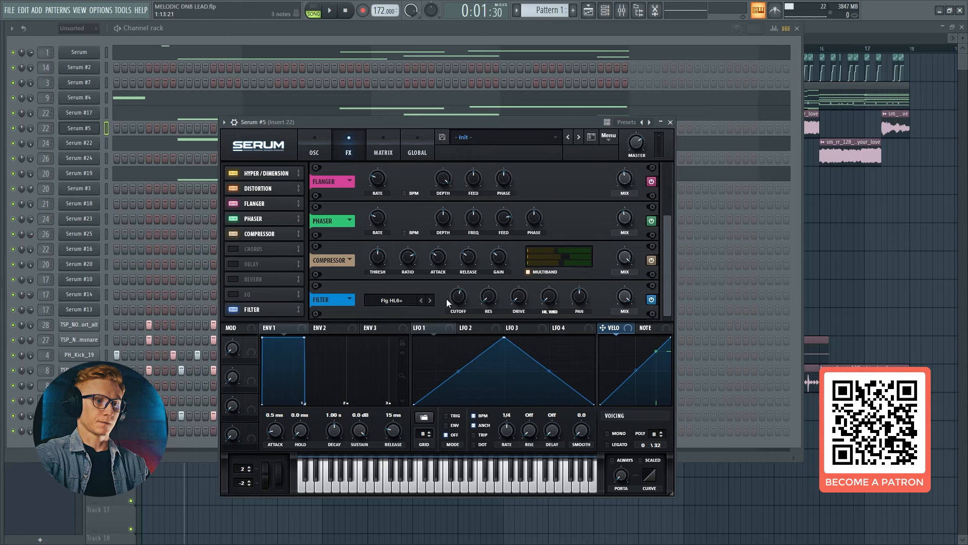
mouse_move(459, 301)
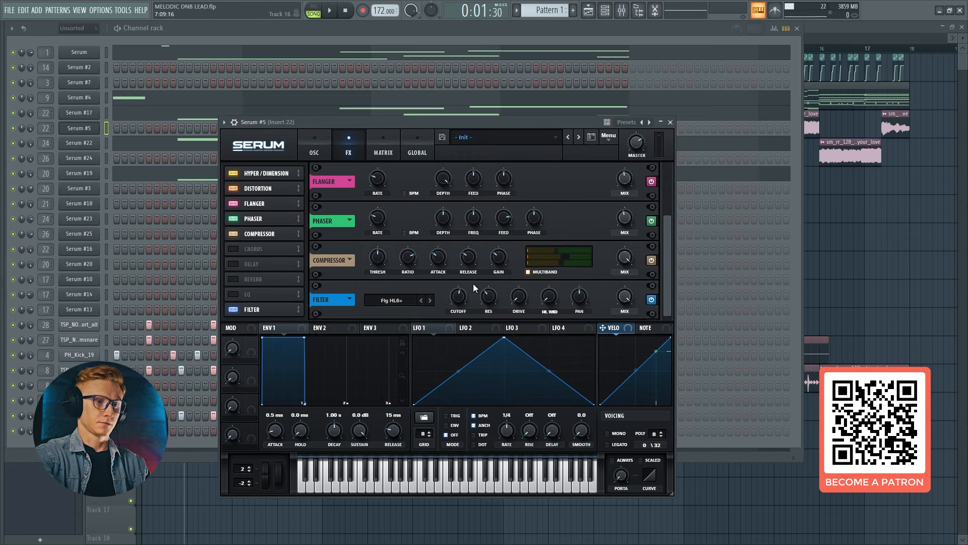
drag(486, 298, 487, 298)
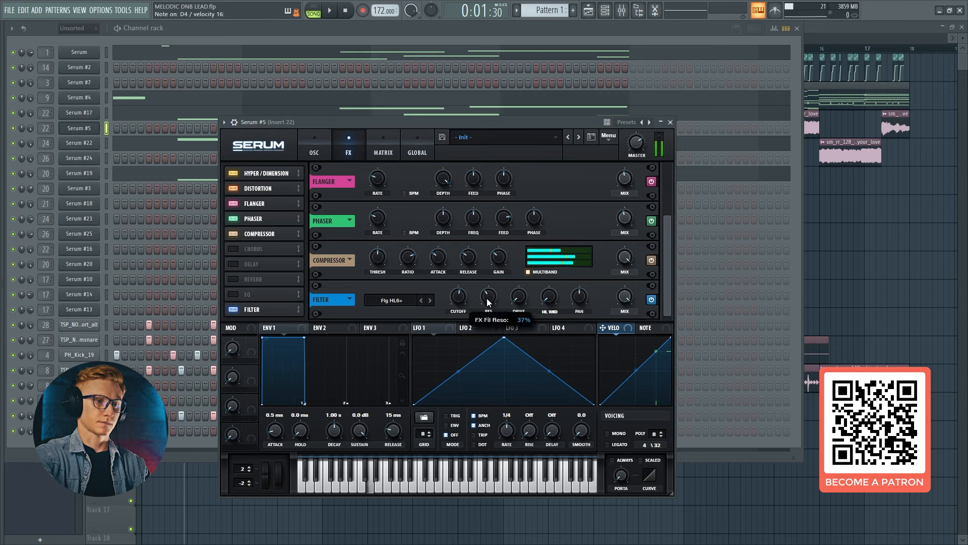
mouse_move(515, 305)
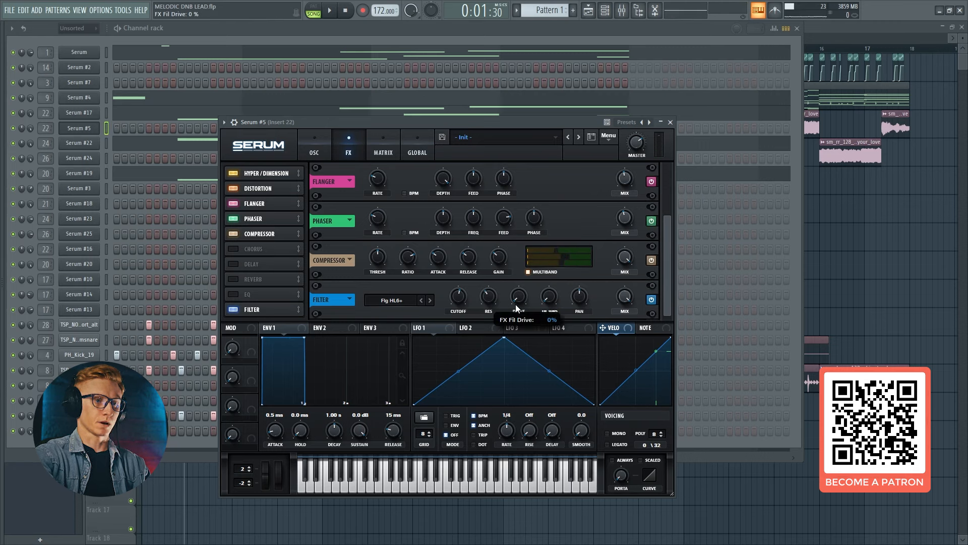
drag(515, 304, 516, 242)
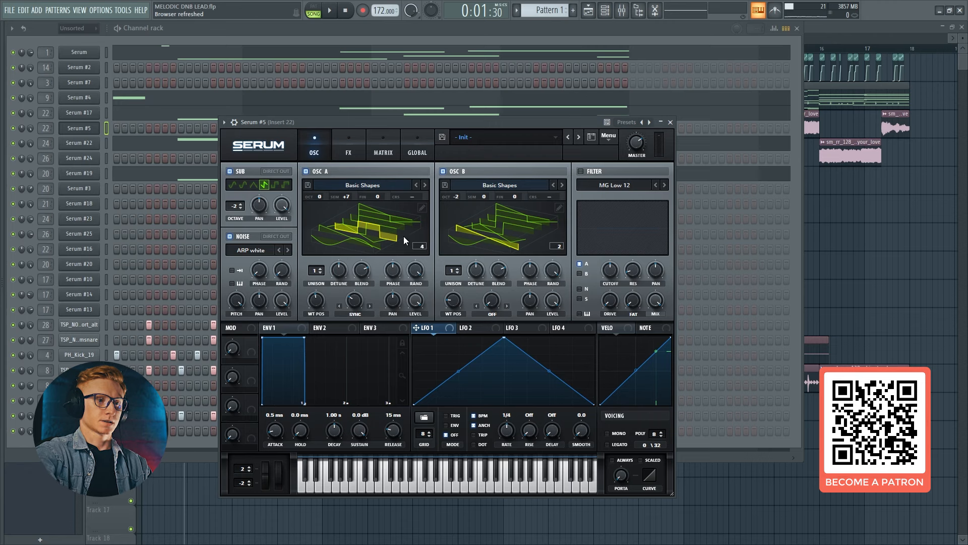
Set the random phase of oscillators A and B to 0%.
mouse_move(417, 272)
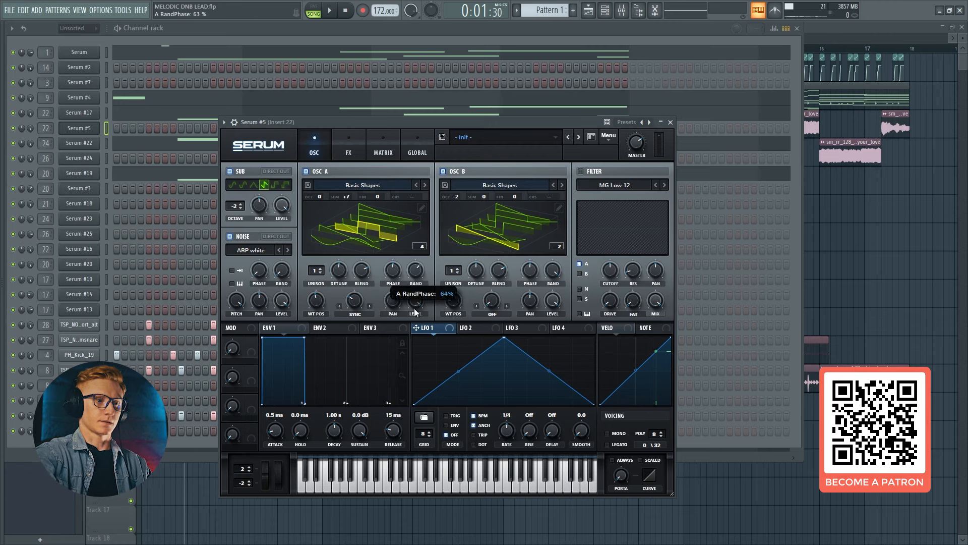
drag(417, 367, 403, 420)
drag(556, 273, 549, 303)
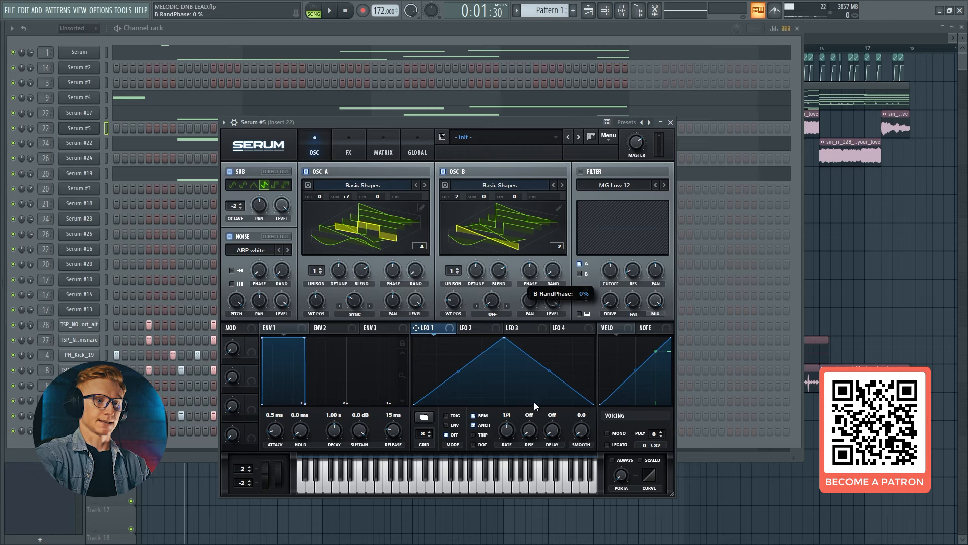
drag(534, 402, 532, 405)
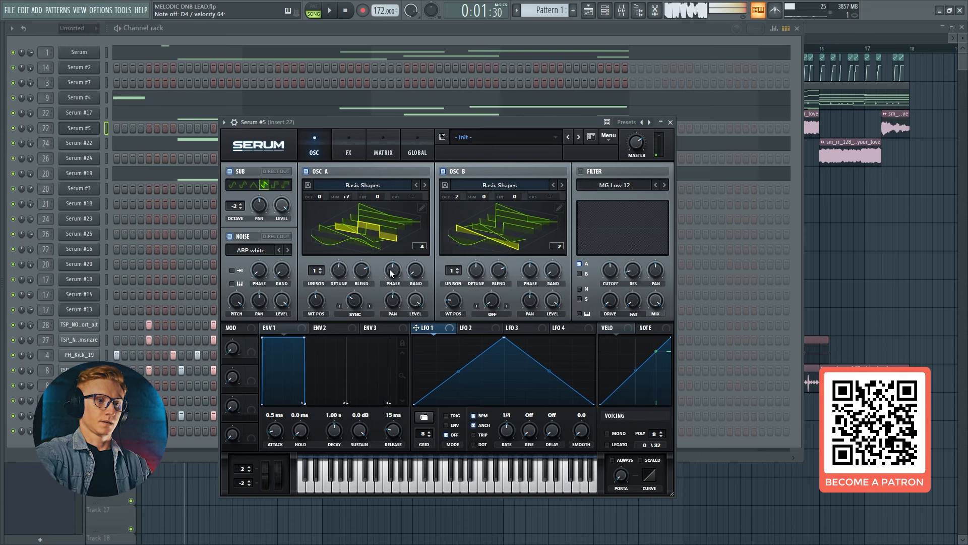
Show both oscillator waveforms in 2D, compare their starting phases, and nudge oscillator A's phase to 182 degrees.
click(378, 233)
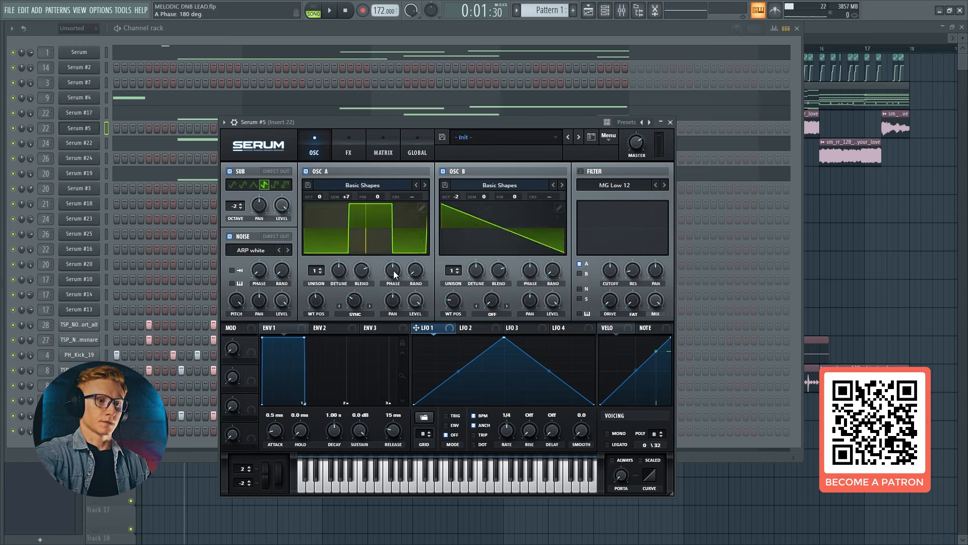
click(532, 272)
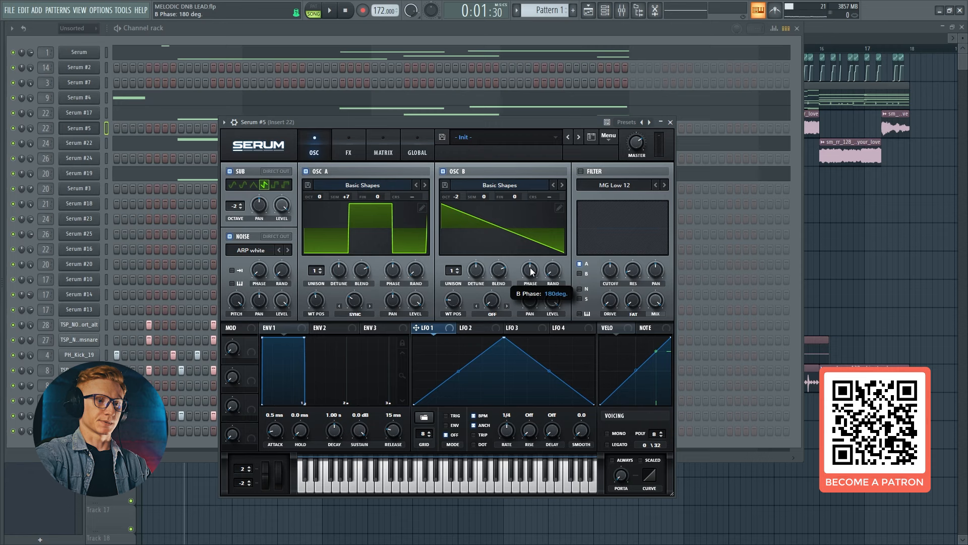
click(389, 273)
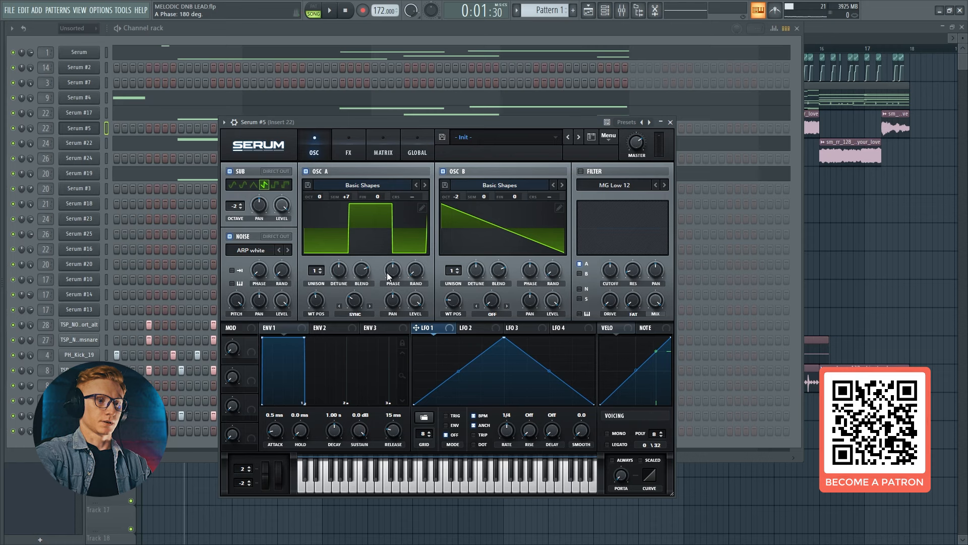
click(394, 274)
click(394, 273)
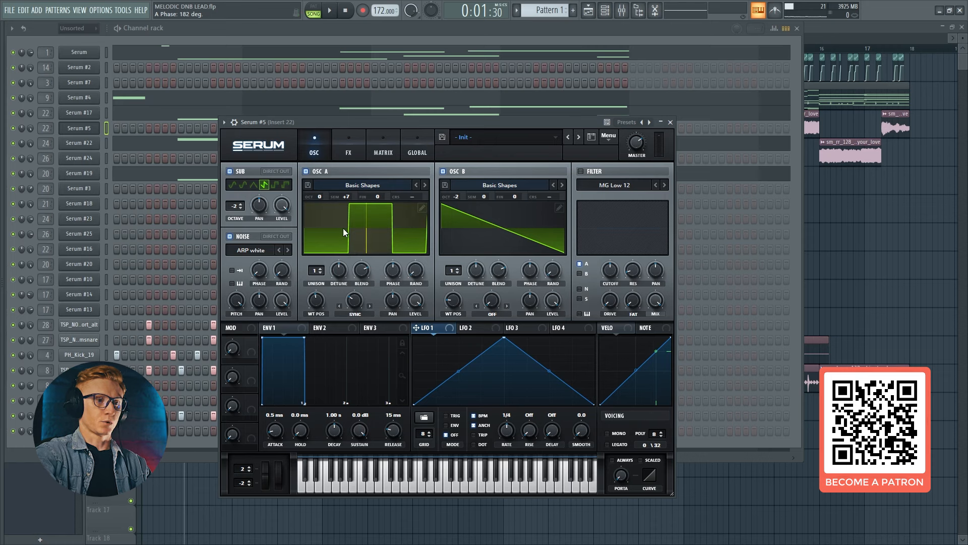
mouse_move(394, 276)
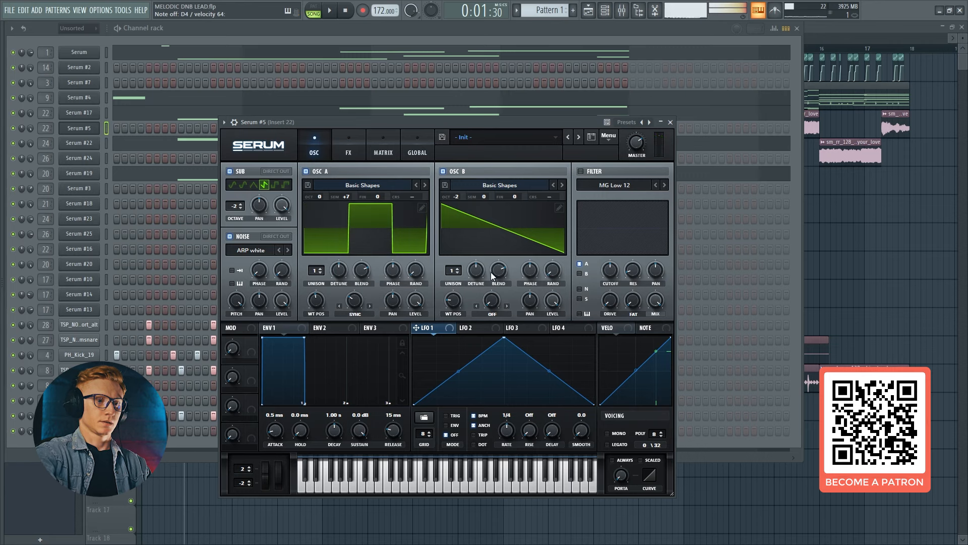
mouse_move(530, 271)
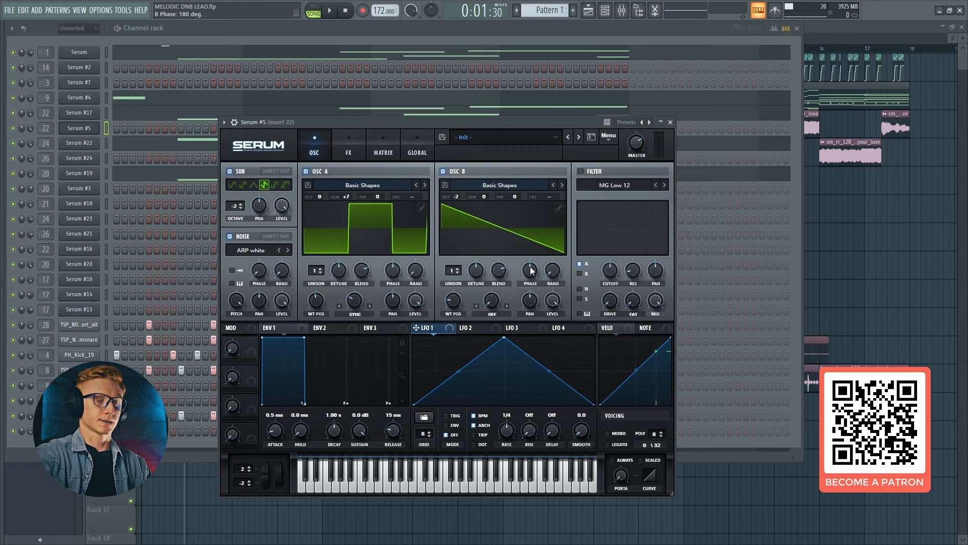
Set oscillator B's phase to 112 degrees and audition the patch.
mouse_move(531, 271)
mouse_down()
mouse_move(522, 279)
mouse_move(542, 193)
mouse_move(526, 291)
mouse_move(523, 274)
mouse_up()
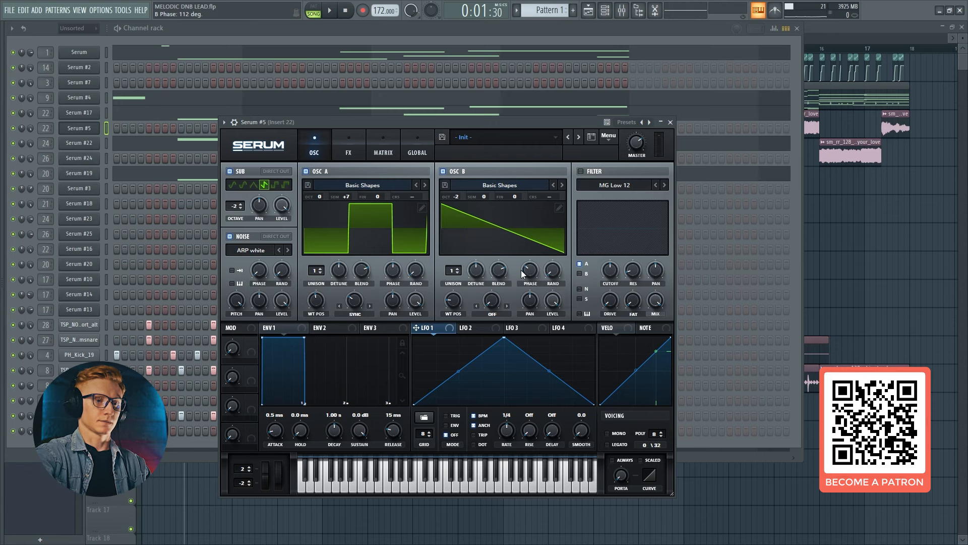
click(523, 274)
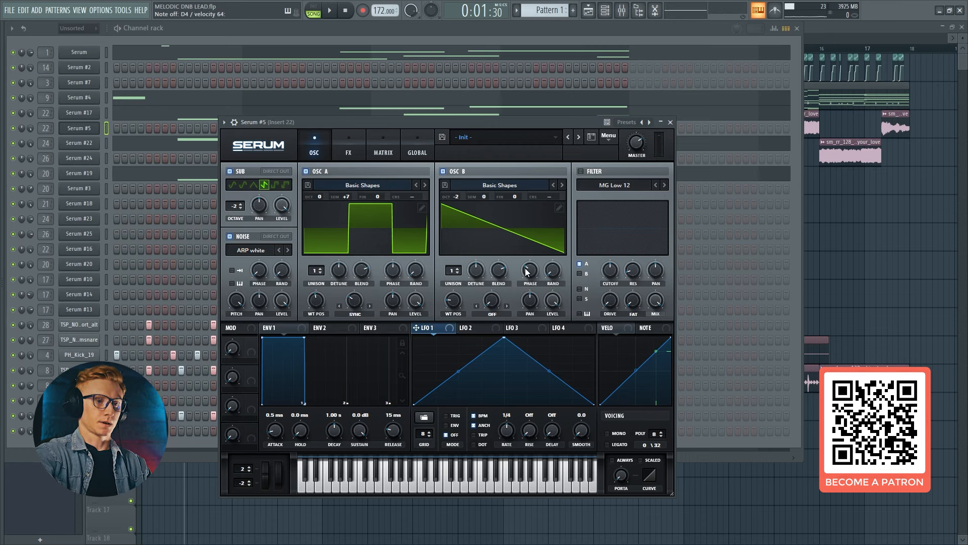
click(526, 272)
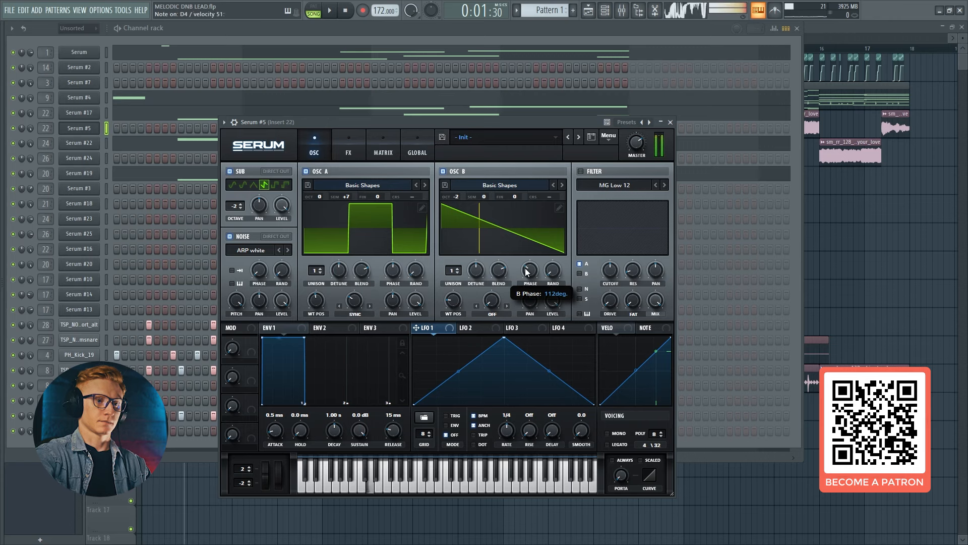
mouse_move(526, 272)
mouse_down()
mouse_move(524, 295)
mouse_move(528, 277)
mouse_up()
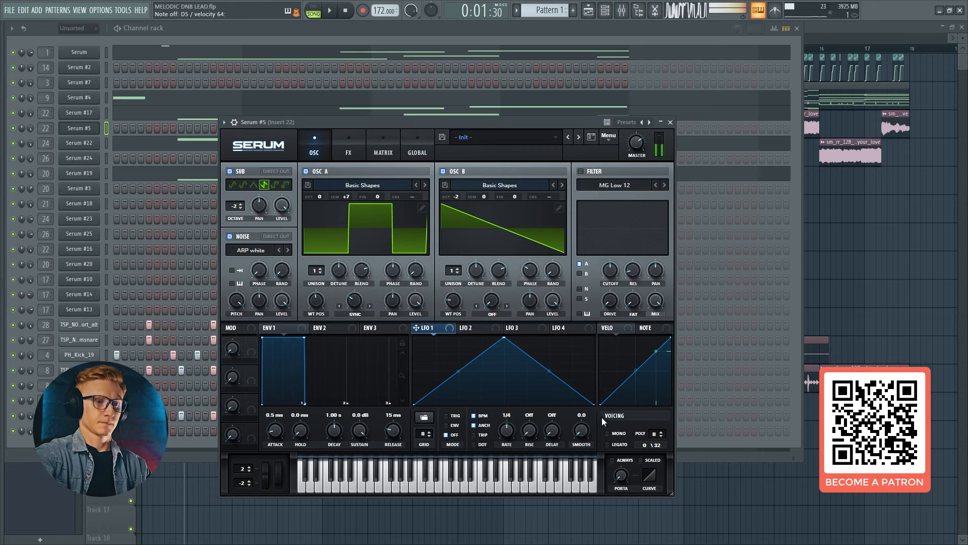
Switch Serum's voicing to mono with legato and set portamento to always on.
click(607, 433)
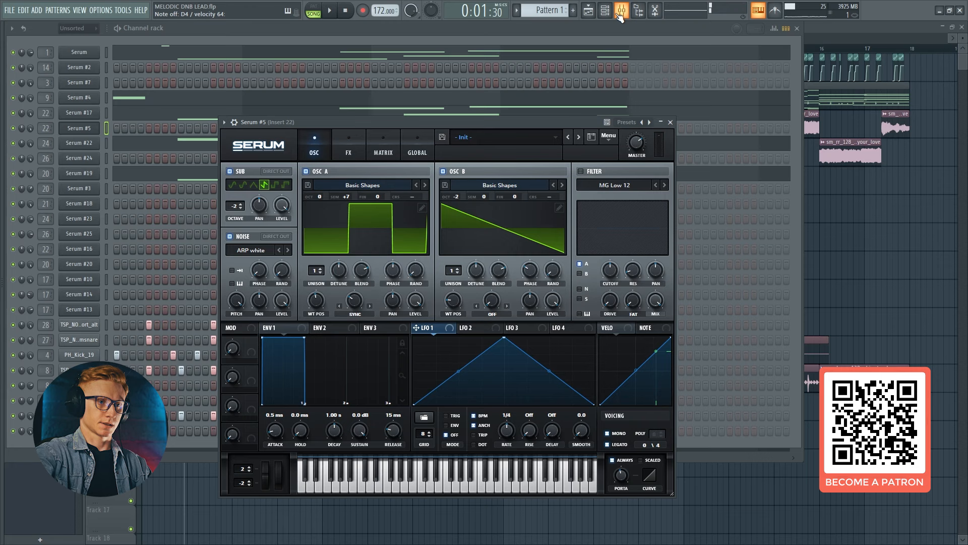
drag(448, 122, 447, 105)
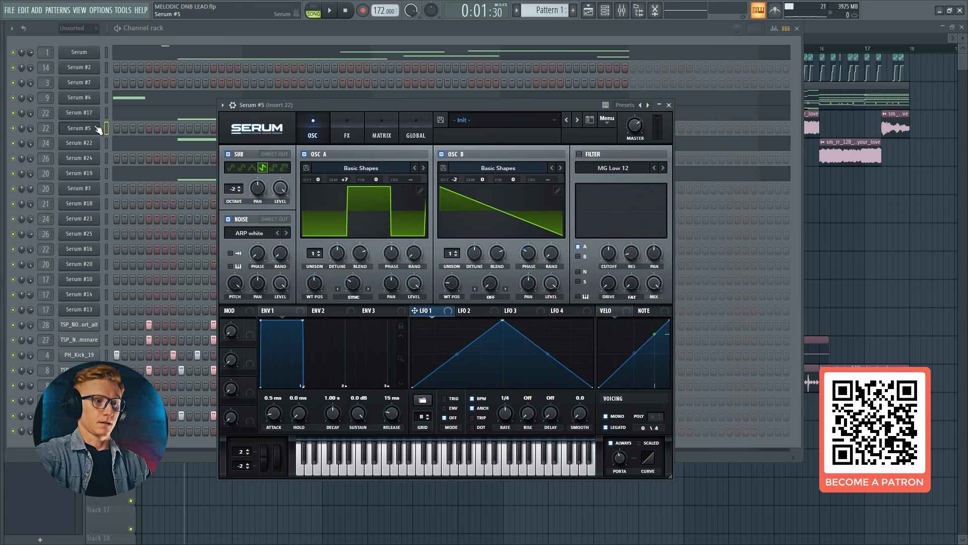
Enable the first OTT on mixer insert 22, compare the sound with and without it, and review its settings.
click(97, 130)
click(622, 10)
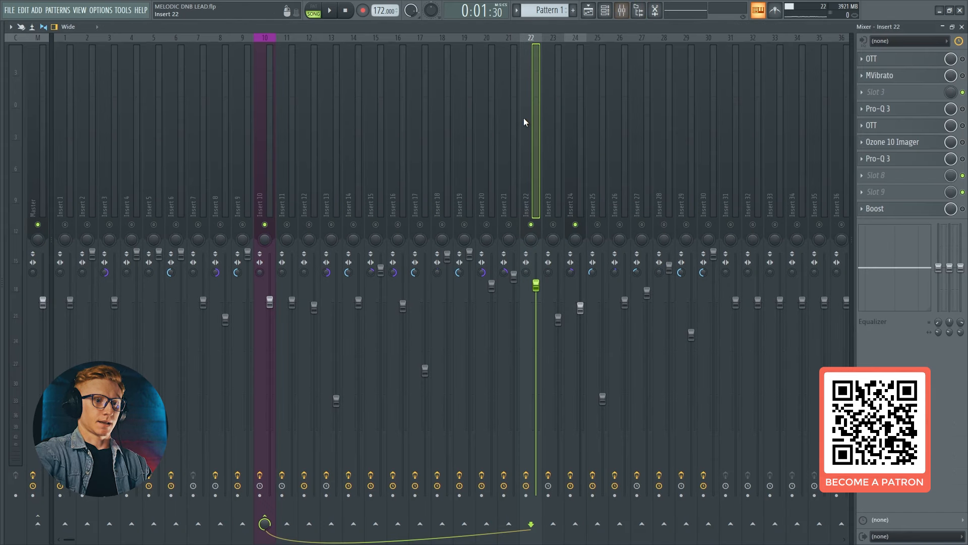
click(880, 59)
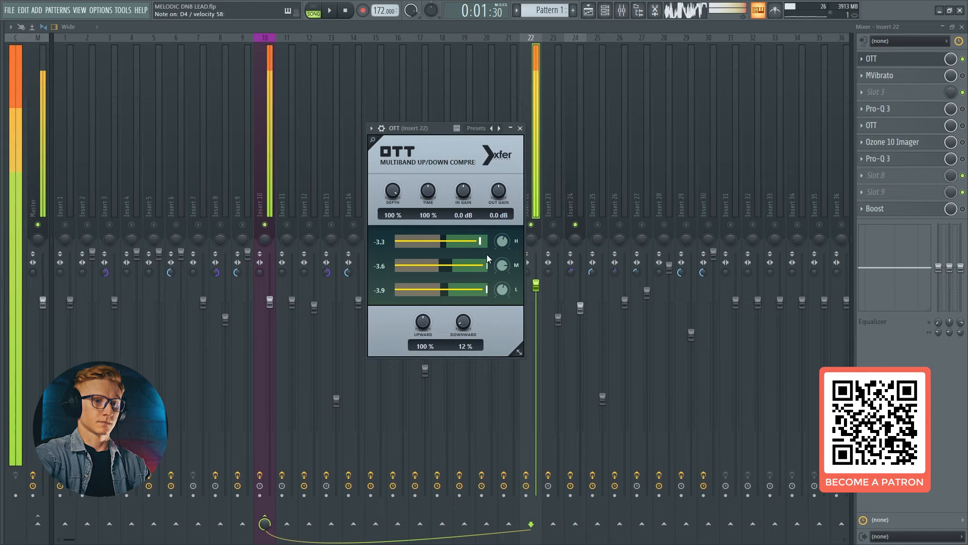
click(963, 60)
click(963, 60)
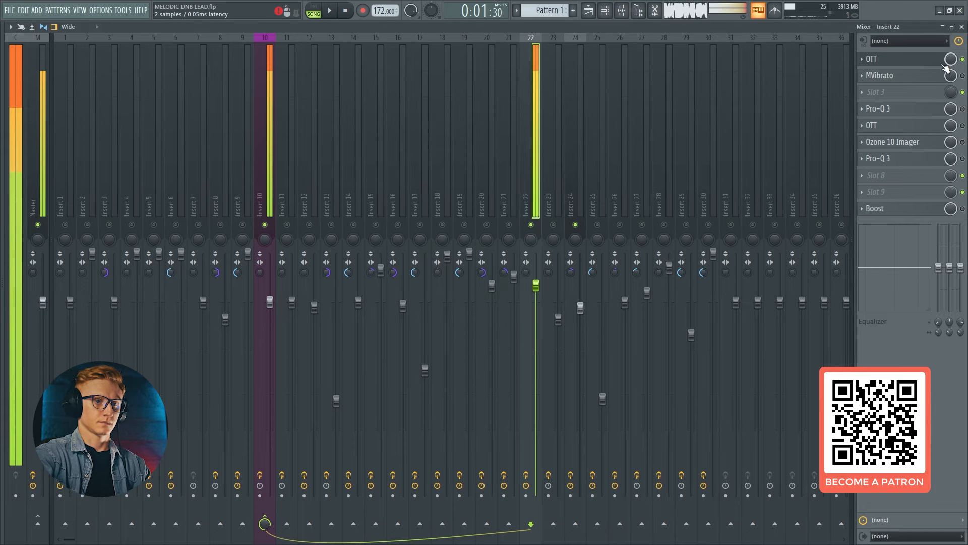
click(922, 61)
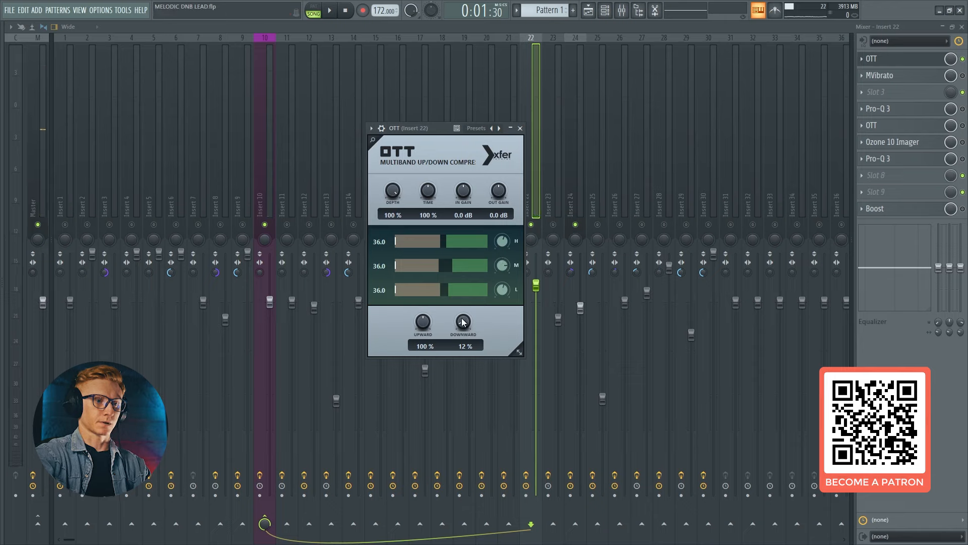
click(923, 60)
Enable MVibrato on insert 22, compare the sound with and without it, and review its depth, rate and tremolo settings.
click(929, 76)
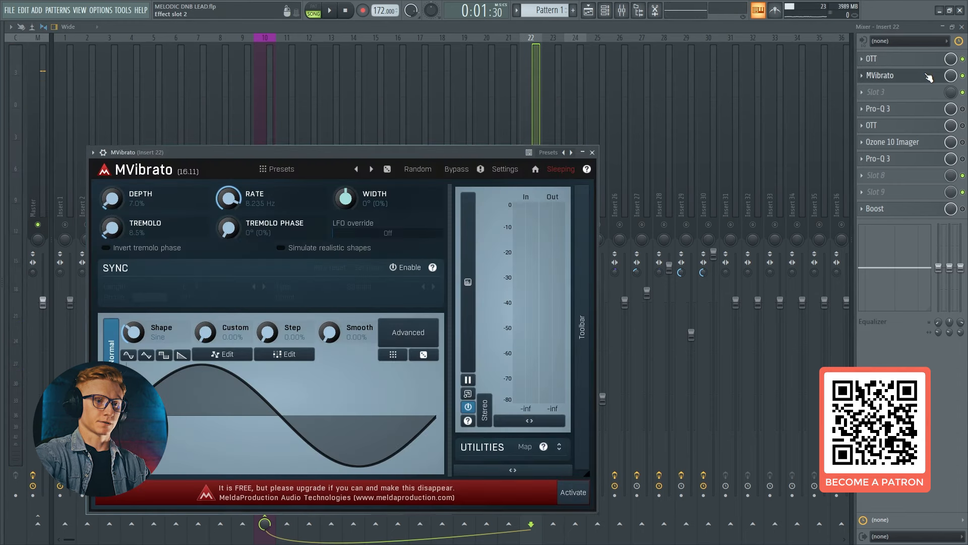
click(962, 76)
click(962, 76)
click(888, 76)
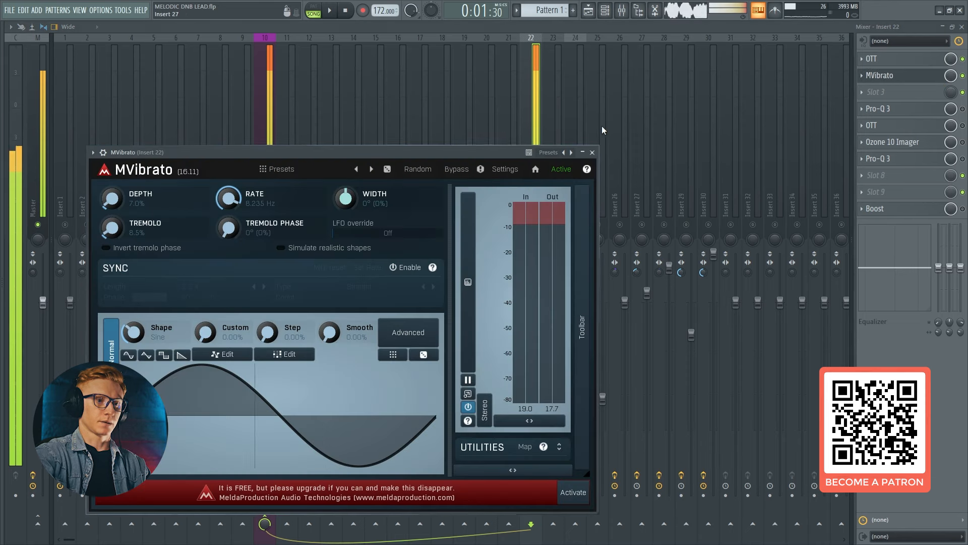
drag(504, 157, 619, 140)
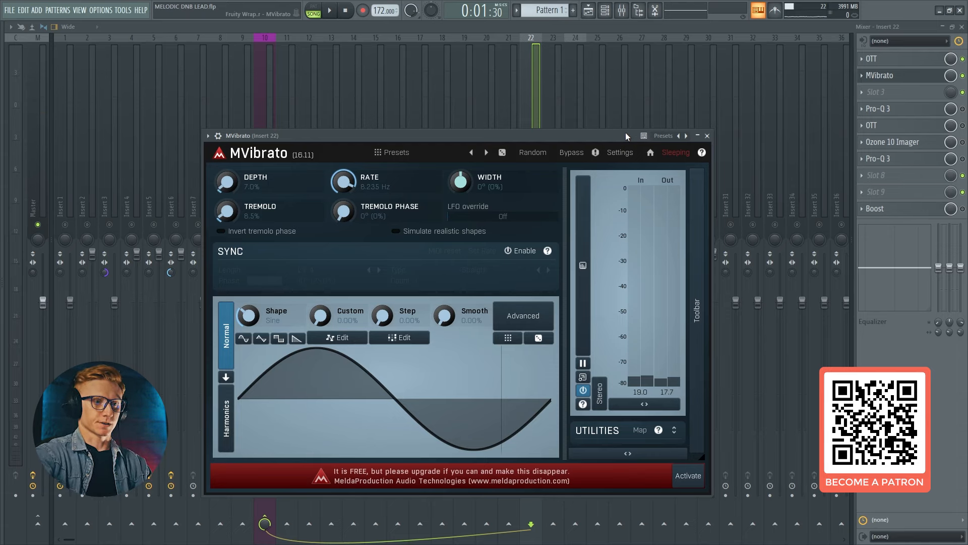
drag(622, 132, 645, 106)
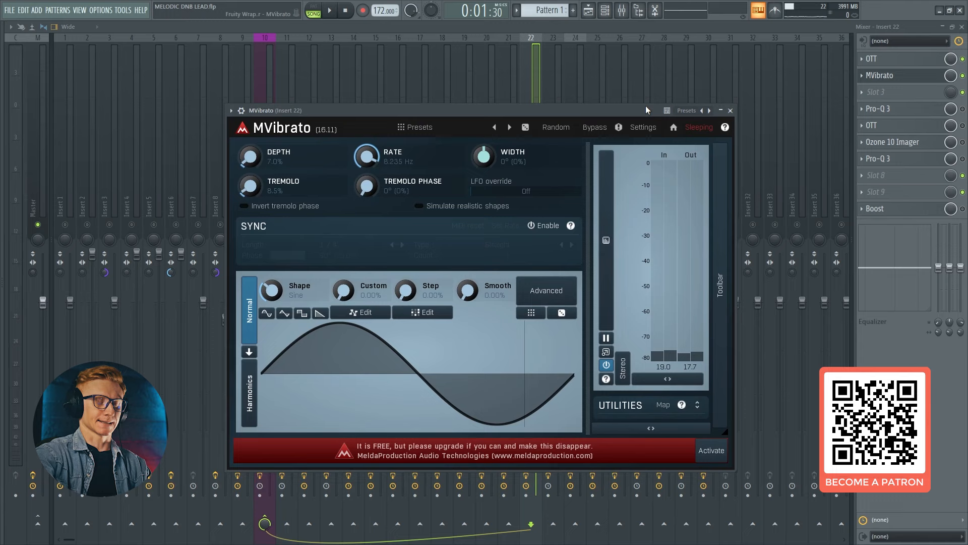
key(x)
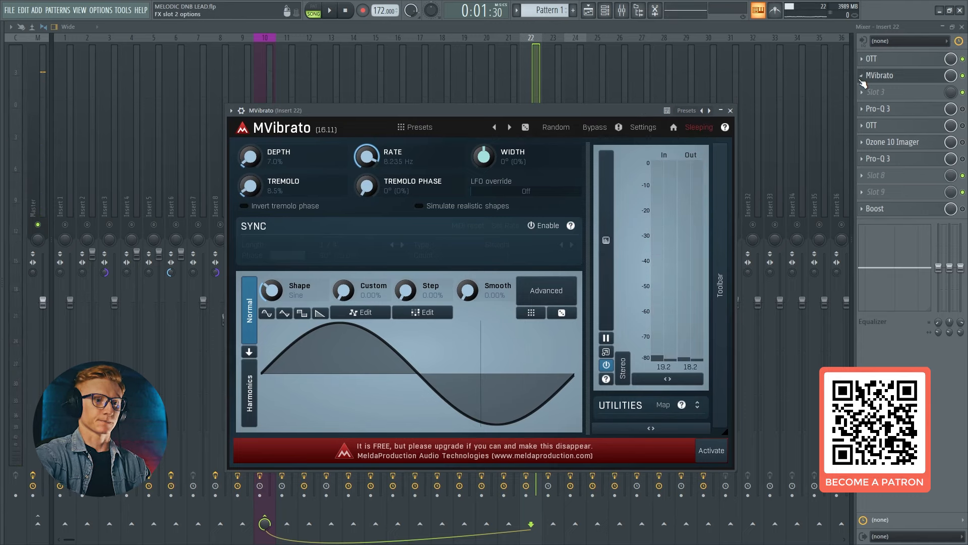
key(x)
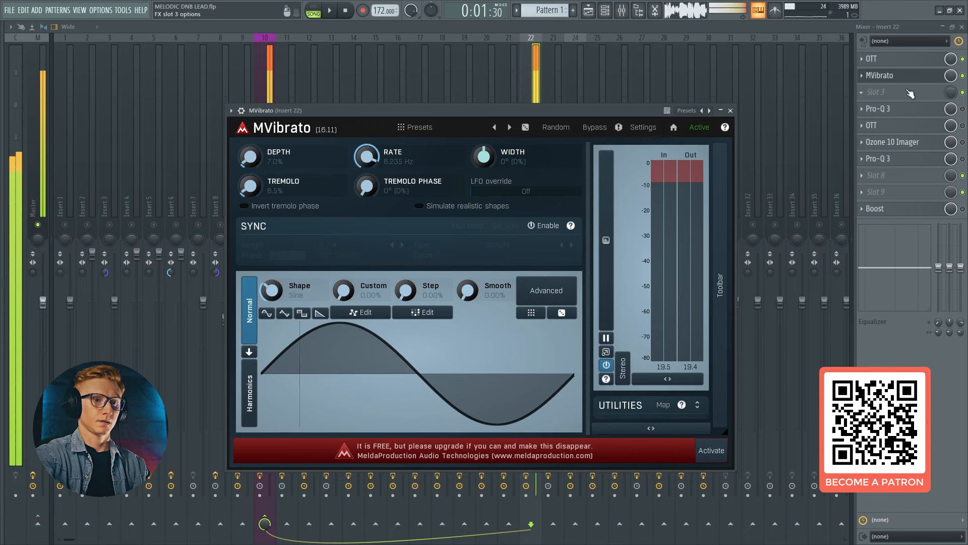
key(Escape)
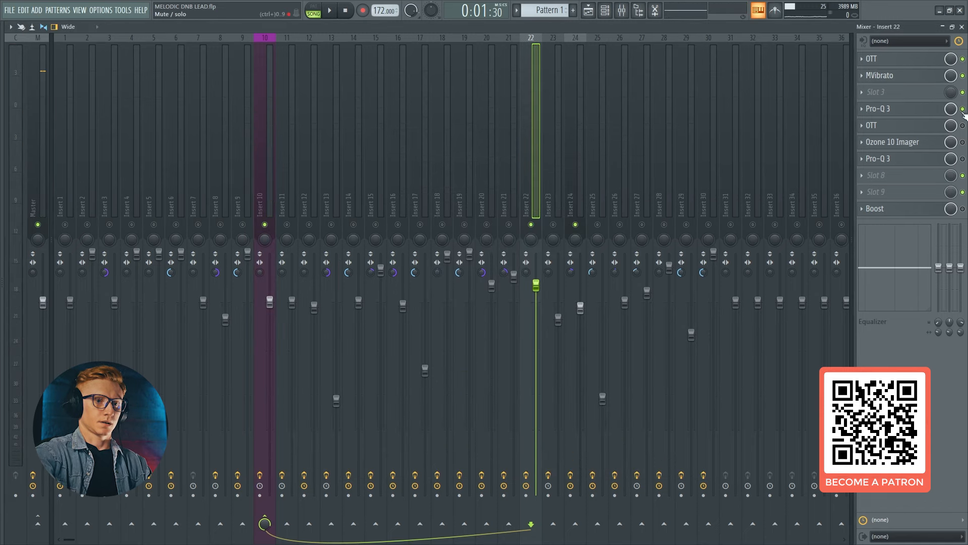
Enable the first Pro-Q 3 on insert 22, inspect its low-mid bell boost, and compare the sound with the EQ bypassed.
click(926, 109)
key(x)
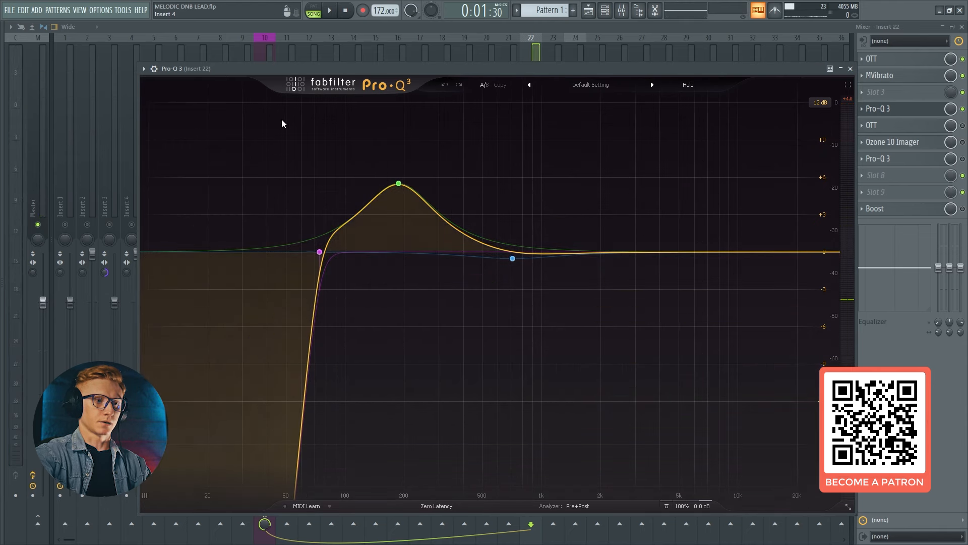
click(398, 183)
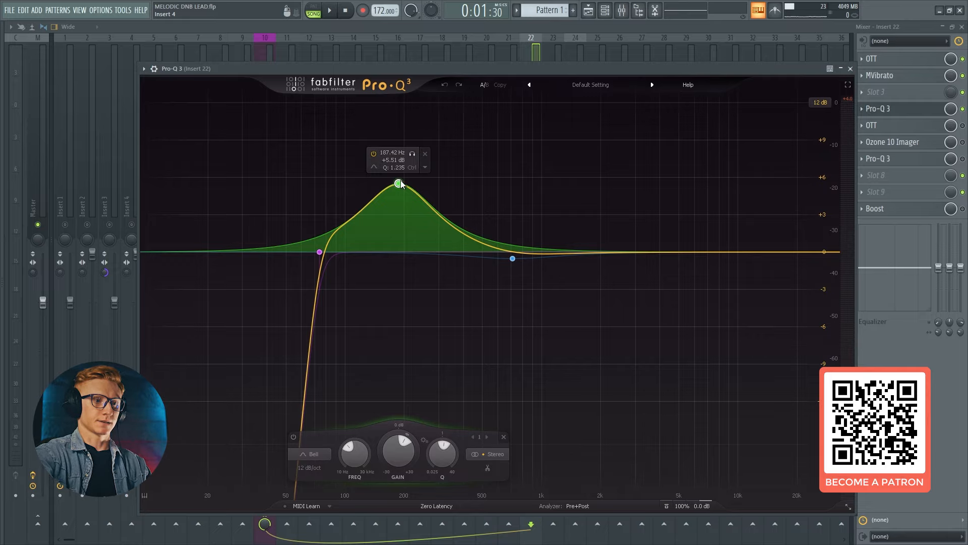
key(space)
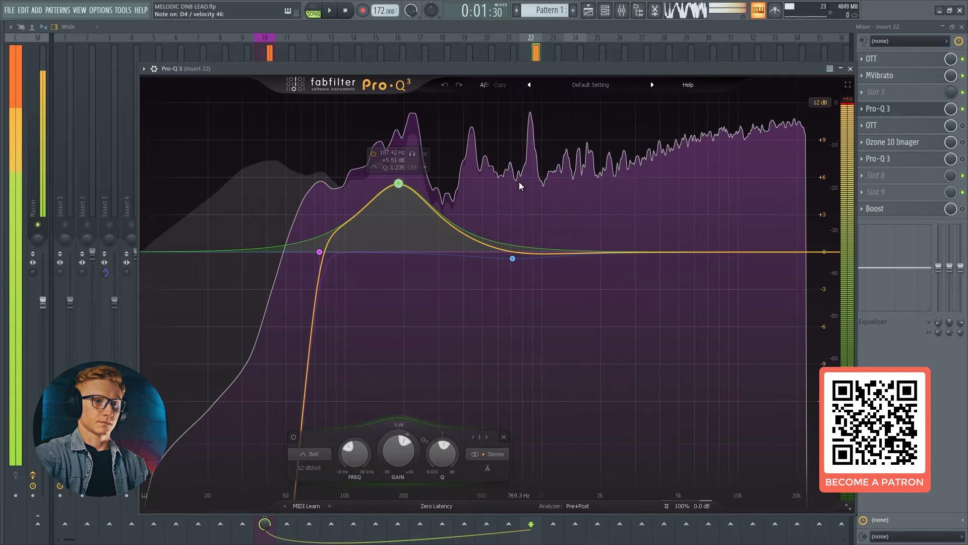
click(963, 109)
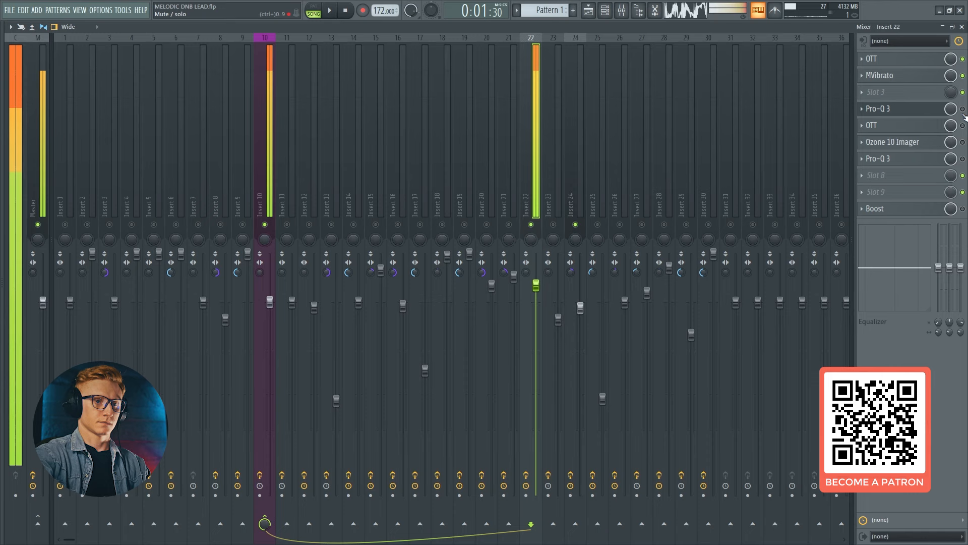
click(962, 110)
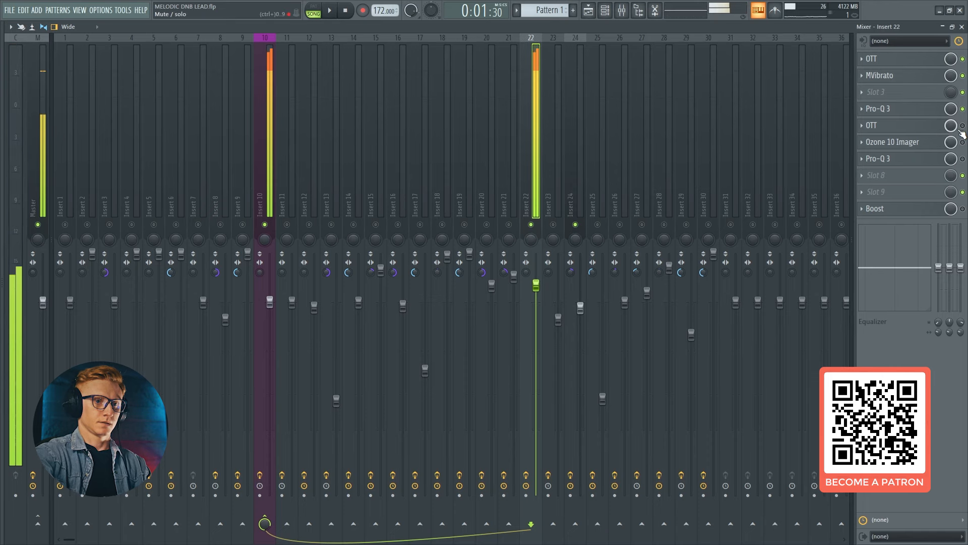
click(917, 111)
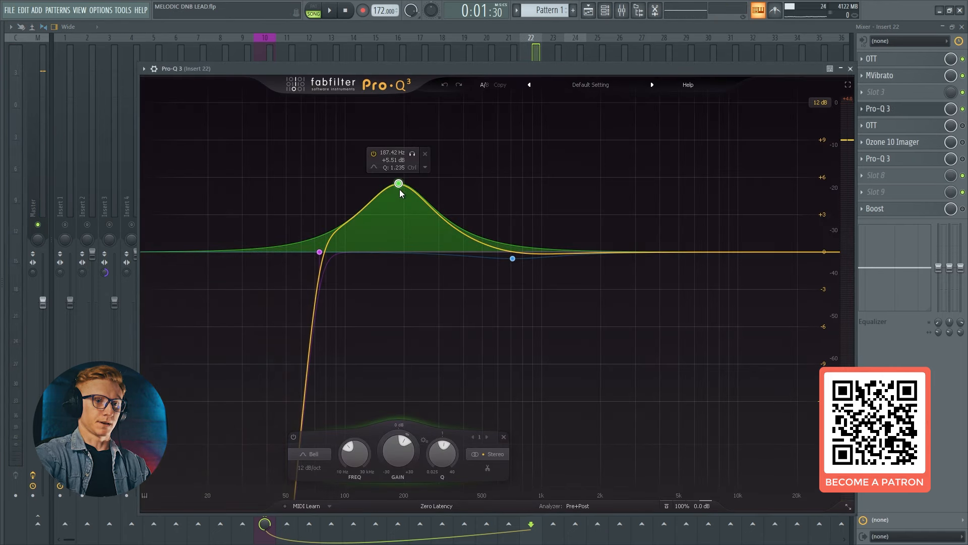
click(902, 115)
Enable the second OTT on insert 22 and review its compression settings while auditioning the lead.
click(962, 126)
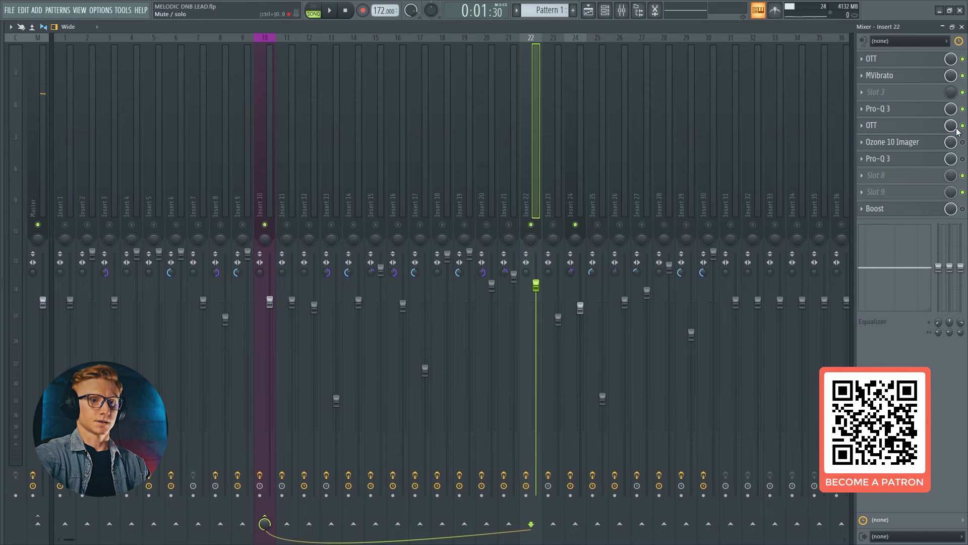
click(930, 129)
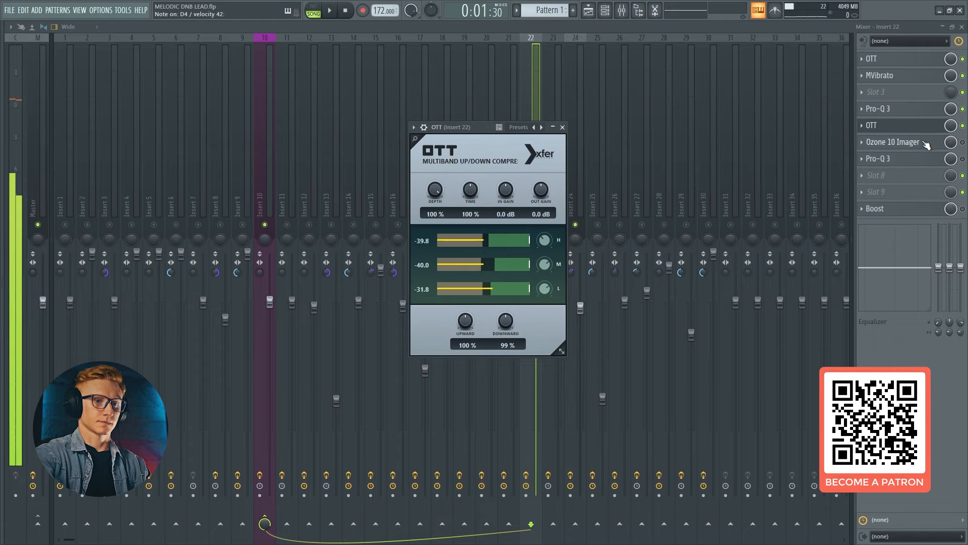
click(934, 128)
Enable Ozone 10 Imager on insert 22 and review the stereo width of its two bands.
click(962, 143)
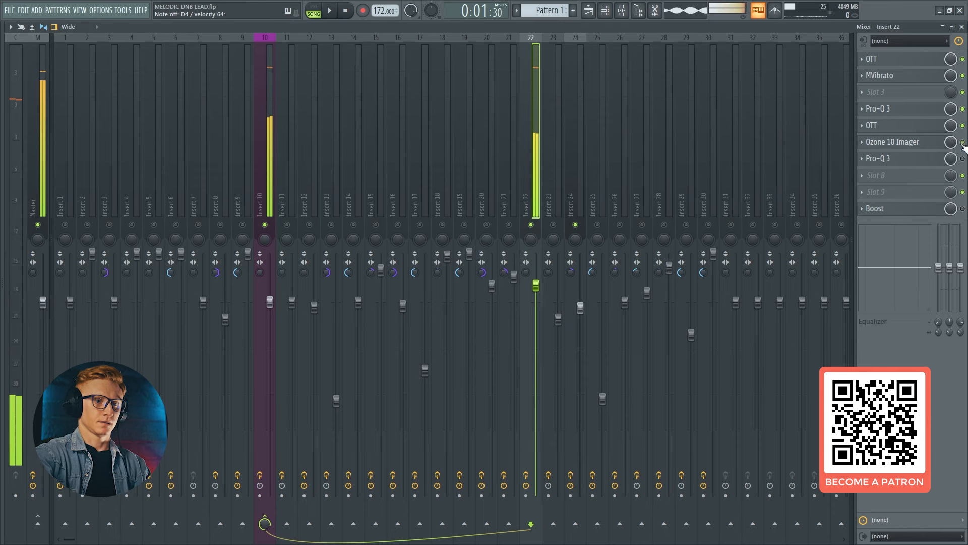
click(936, 141)
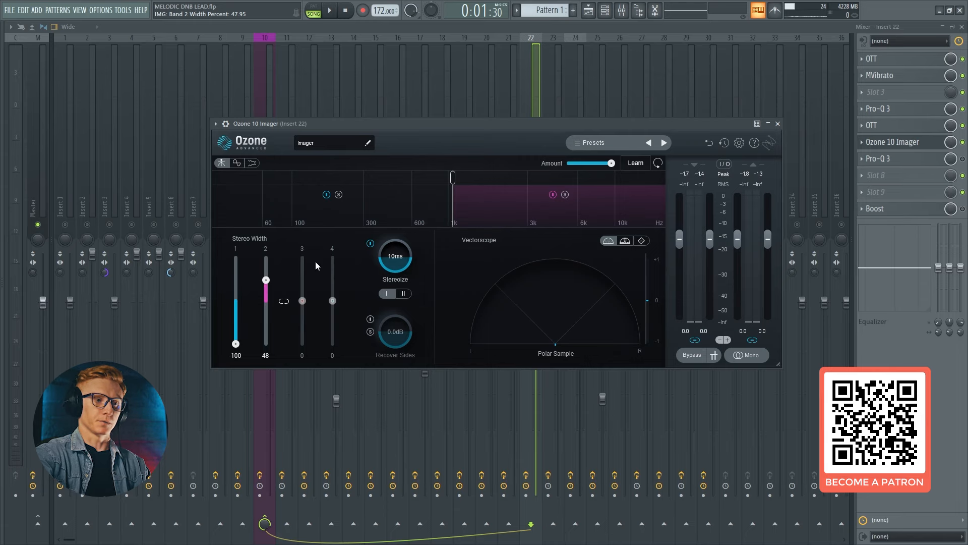
click(918, 144)
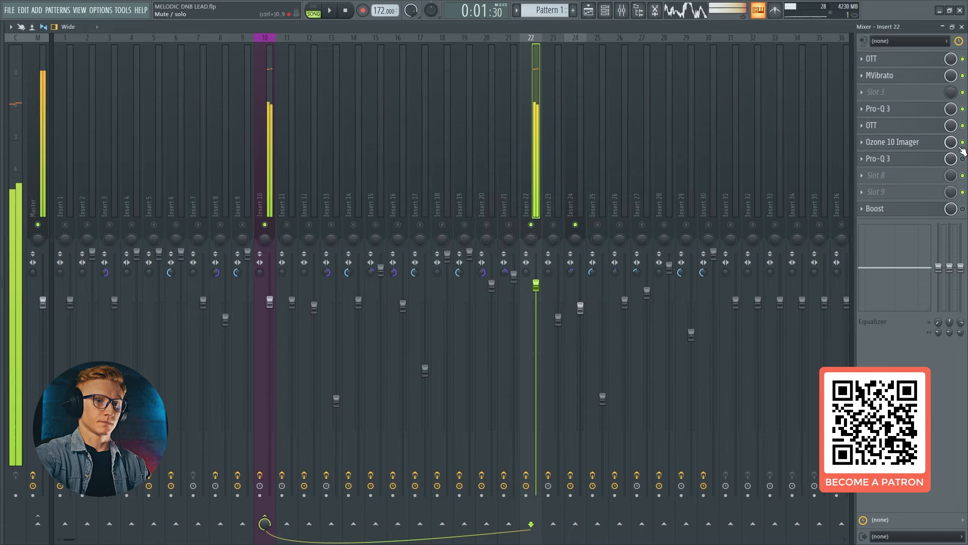
Enable the second Pro-Q 3 on insert 22 and inspect its high-frequency bell cut.
click(932, 159)
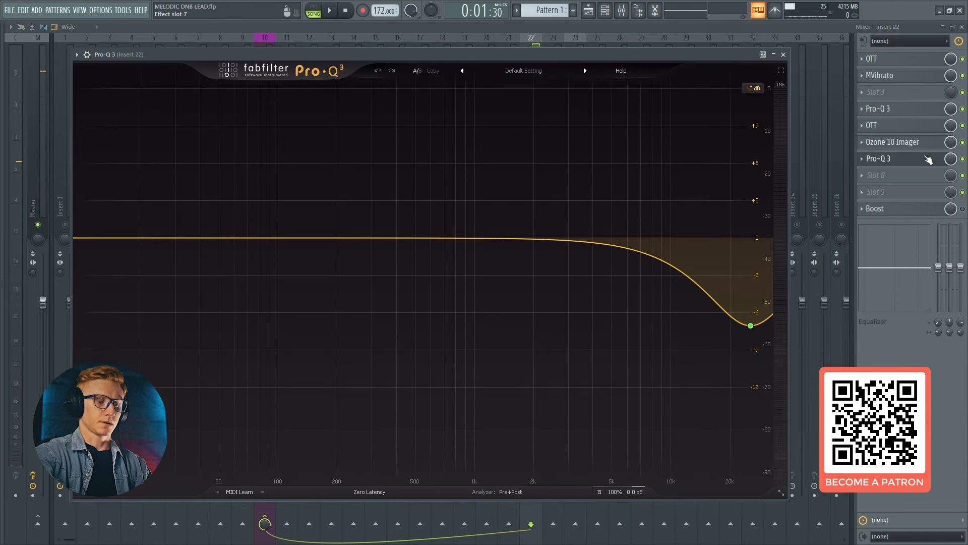
mouse_move(746, 296)
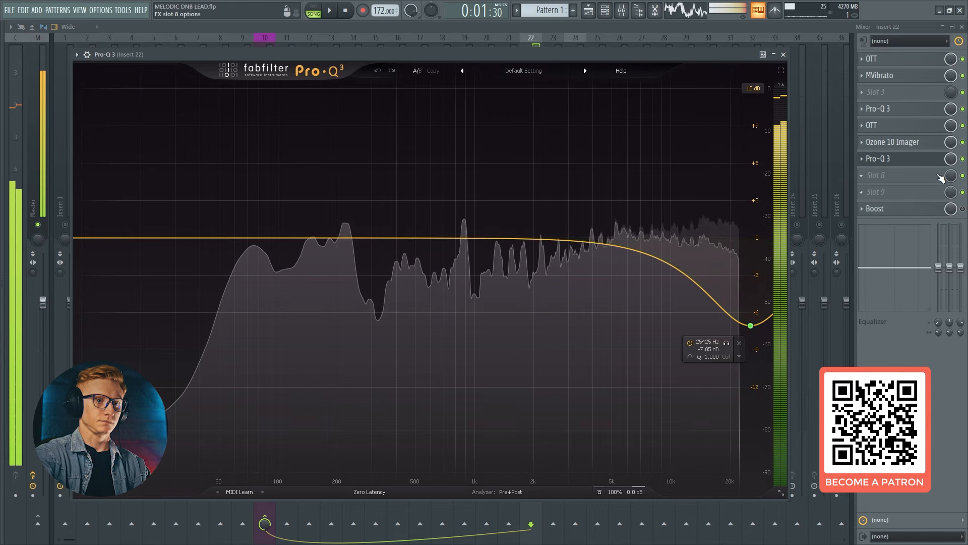
click(930, 160)
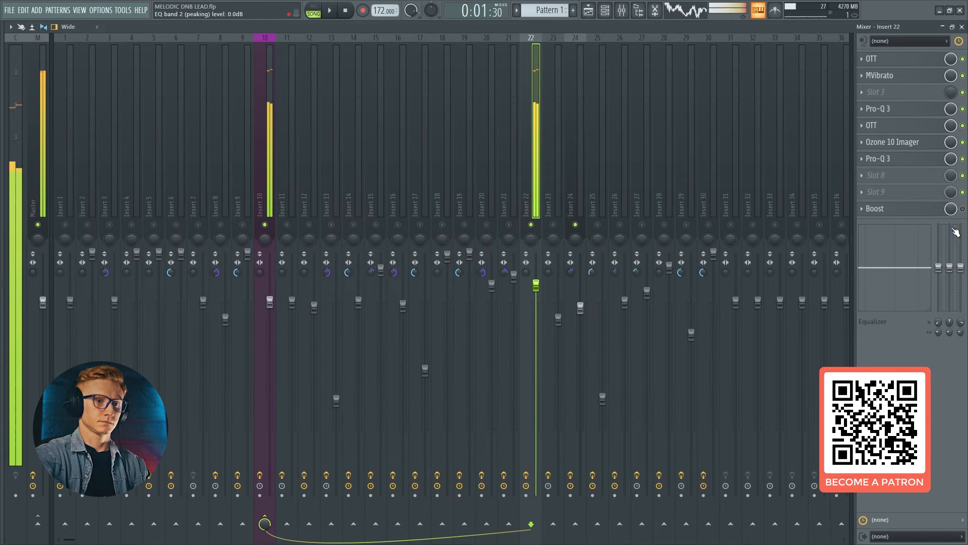
Enable the Boost plugin at the end of insert 22's effects chain and review its settings while auditioning the lead.
click(916, 209)
drag(260, 139, 418, 114)
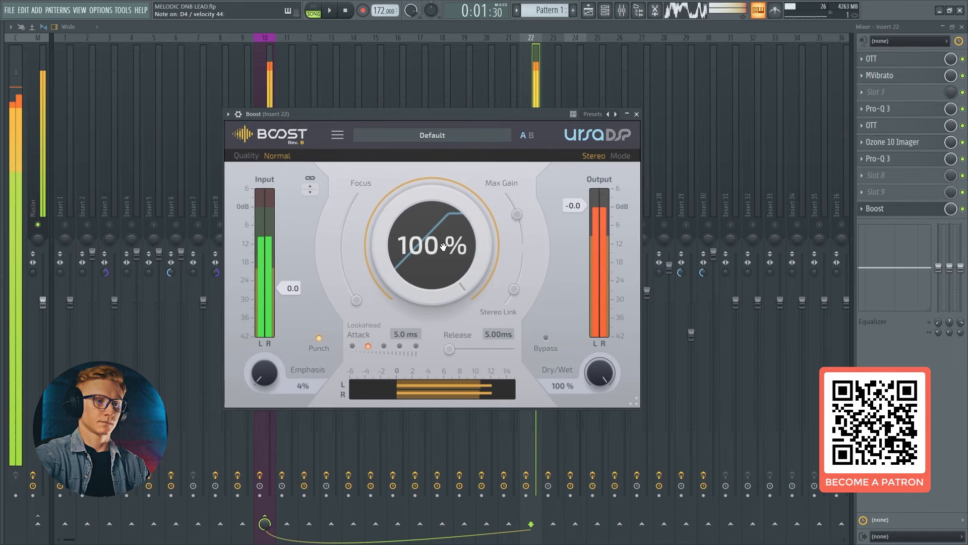
mouse_move(455, 237)
mouse_down()
mouse_move(455, 267)
mouse_move(446, 231)
mouse_up()
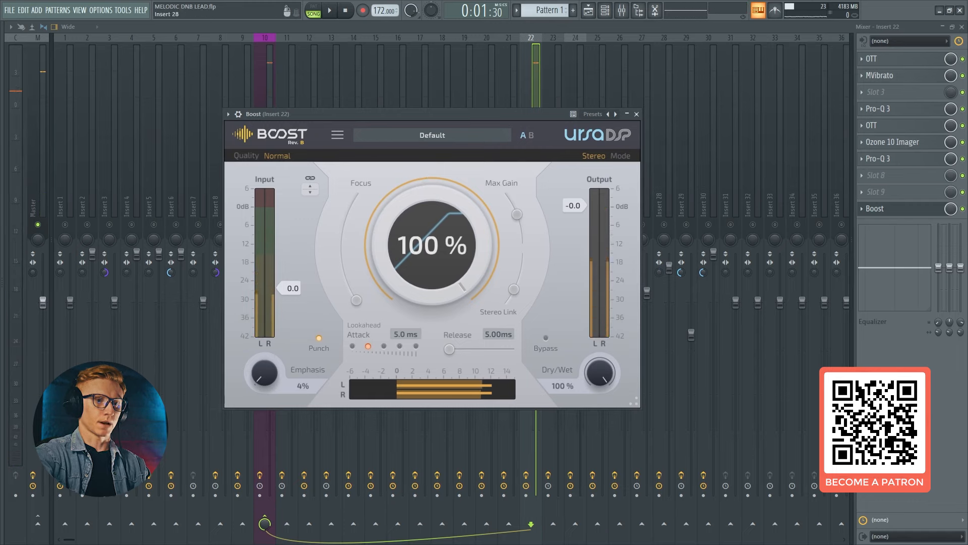
click(944, 209)
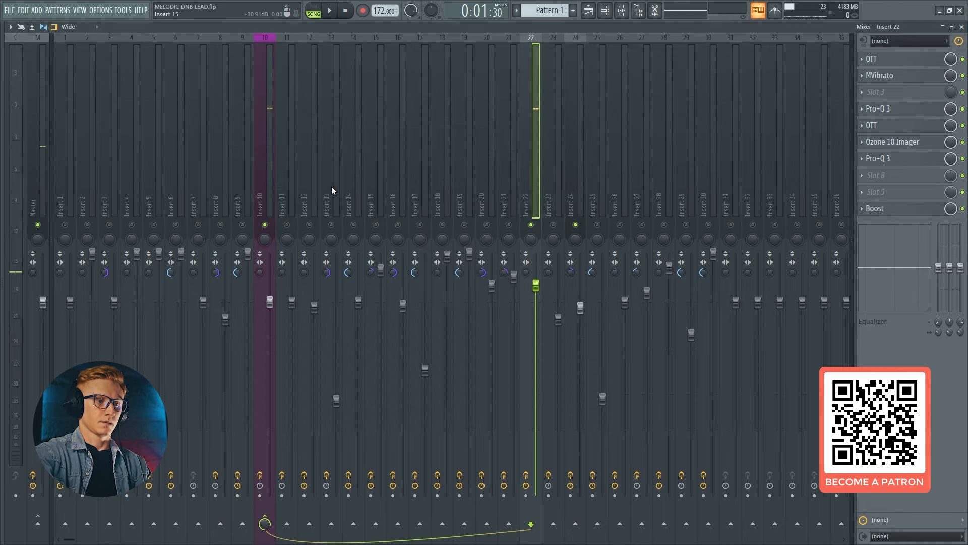
click(262, 180)
click(526, 185)
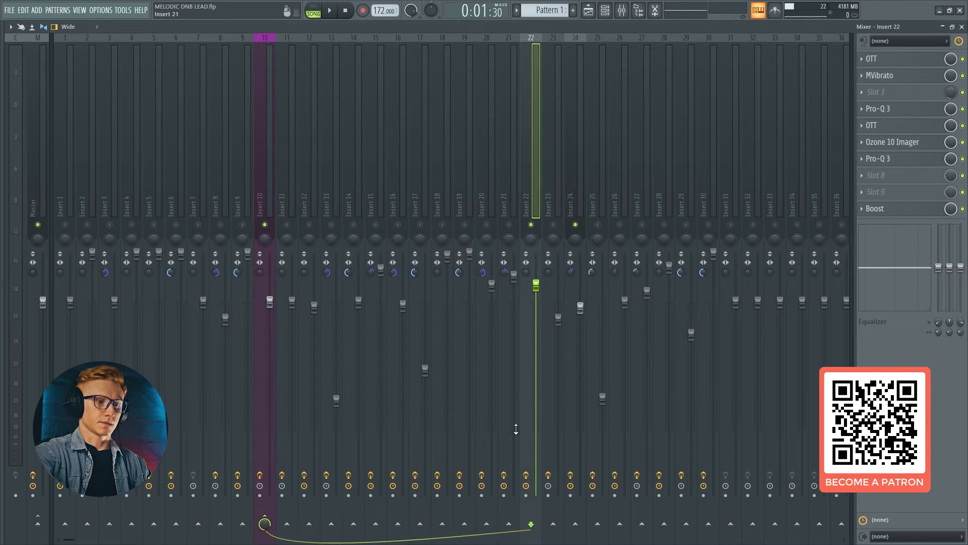
Review the OTT settings at the end of insert 10's effects chain while auditioning the lead.
click(262, 160)
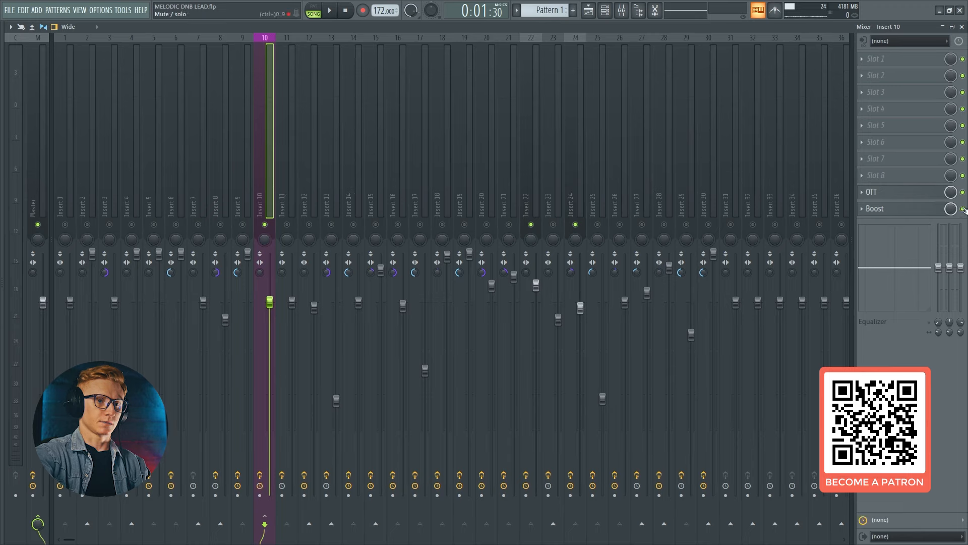
click(931, 193)
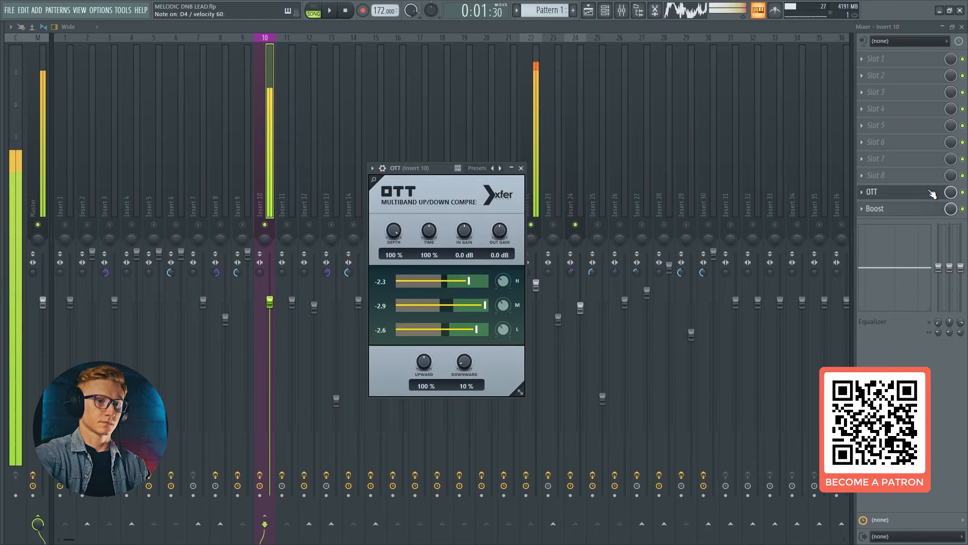
click(951, 195)
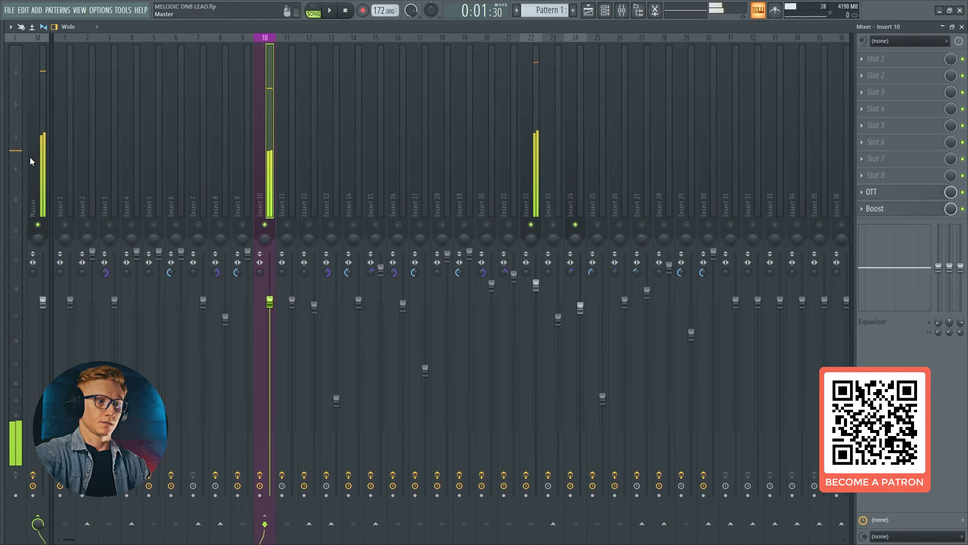
Review the effects chain on the Master track, then check inserts 22 and 24.
click(44, 163)
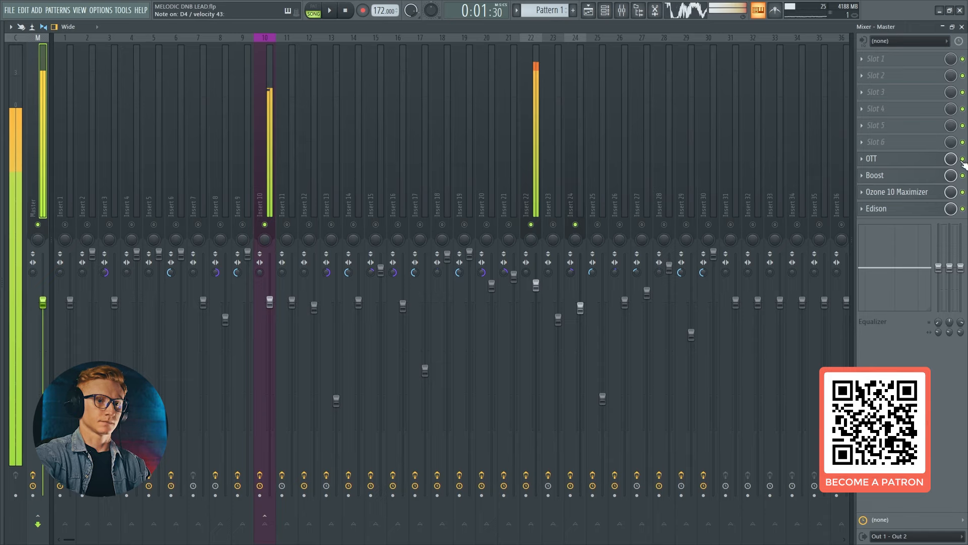
click(537, 155)
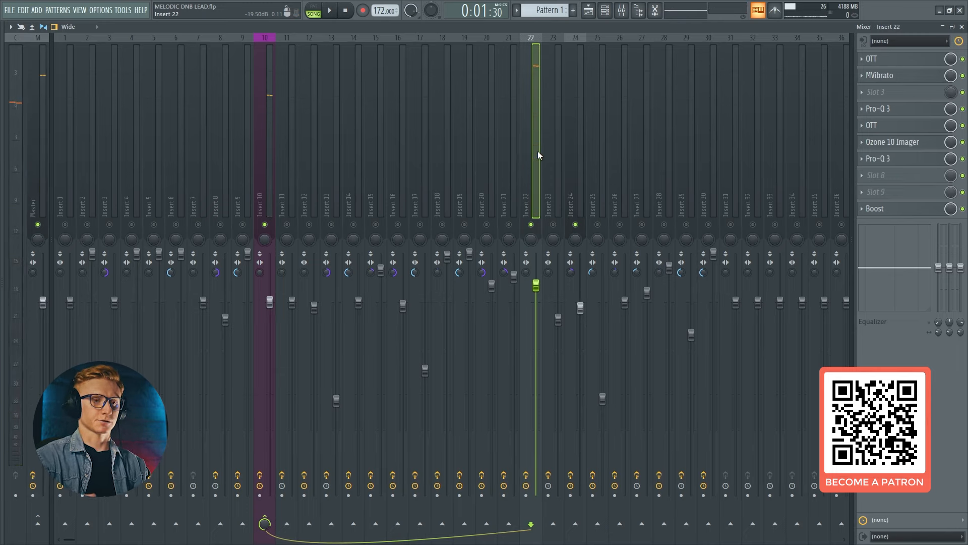
click(574, 169)
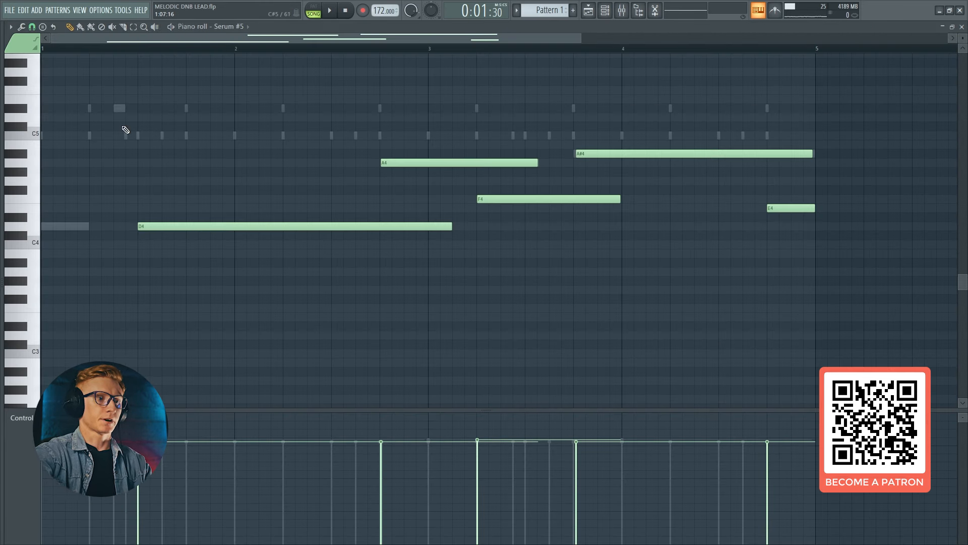
Play back the Serum #5 melody in the piano roll, then stop and close it.
click(329, 10)
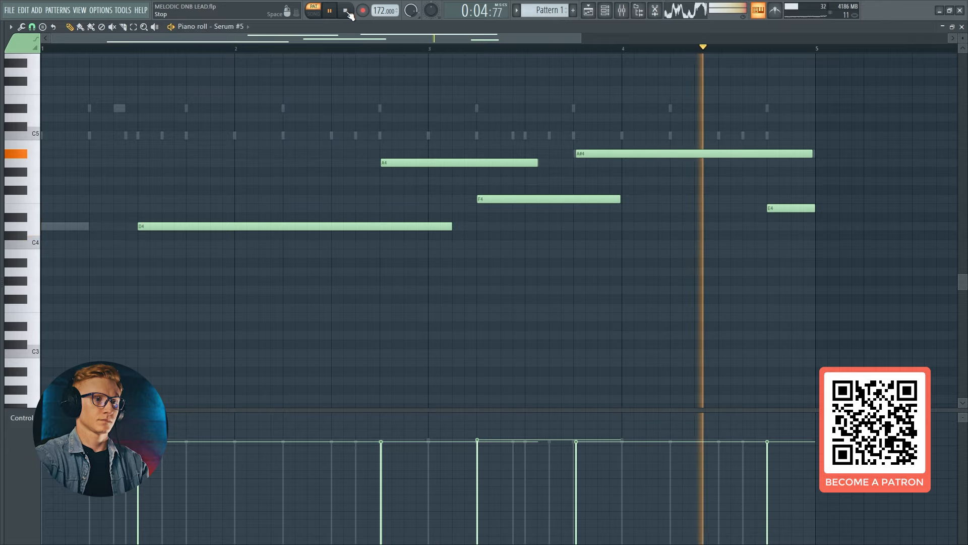
click(347, 11)
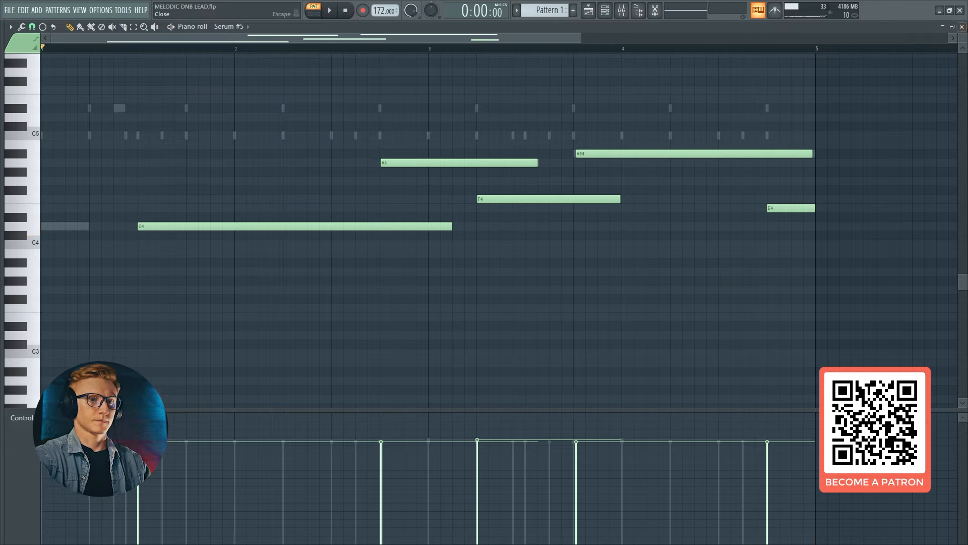
click(962, 27)
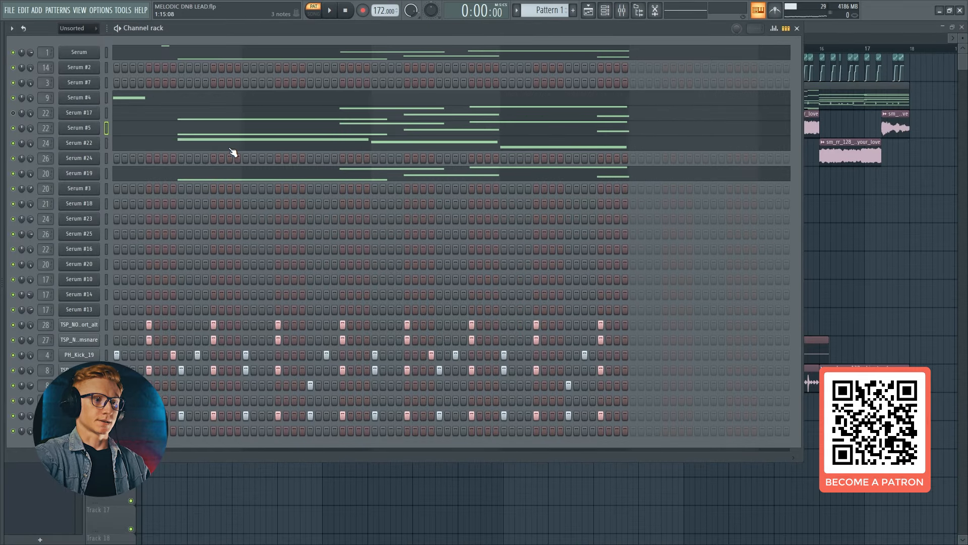
Clone the Serum #22 channel and reset the clone to the Init preset.
right_click(93, 143)
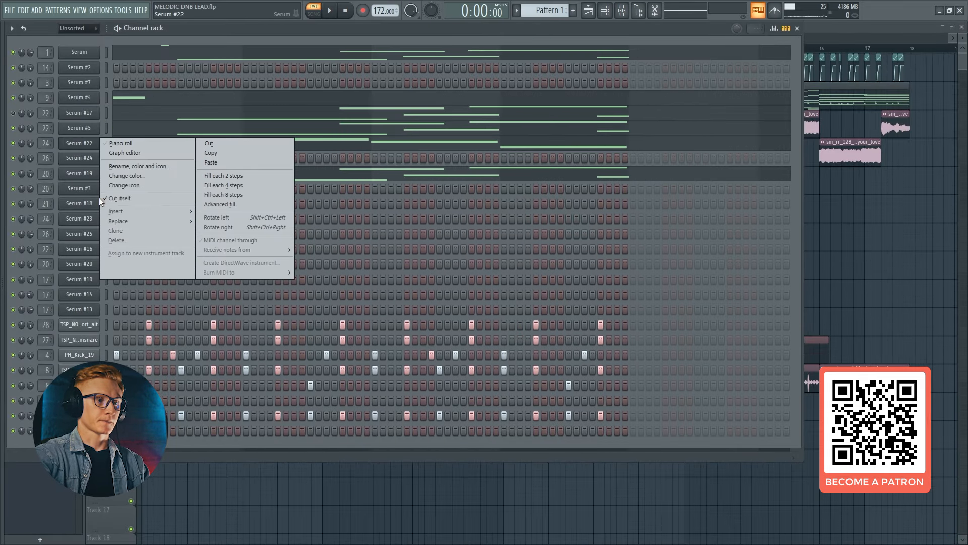
click(112, 231)
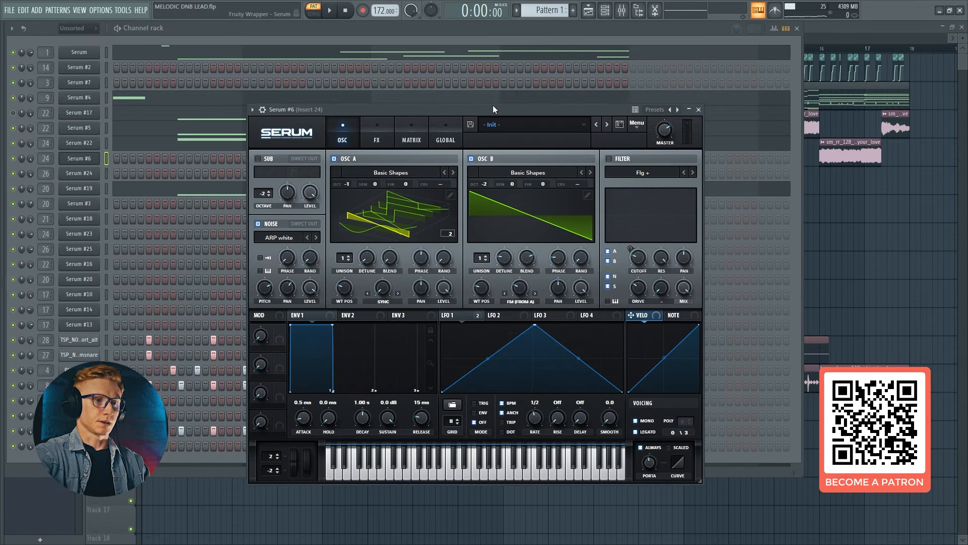
drag(494, 109, 434, 105)
Load the Analog wavetable Basic Shapes into oscillator A, then enable oscillator B with the same wavetable.
click(314, 173)
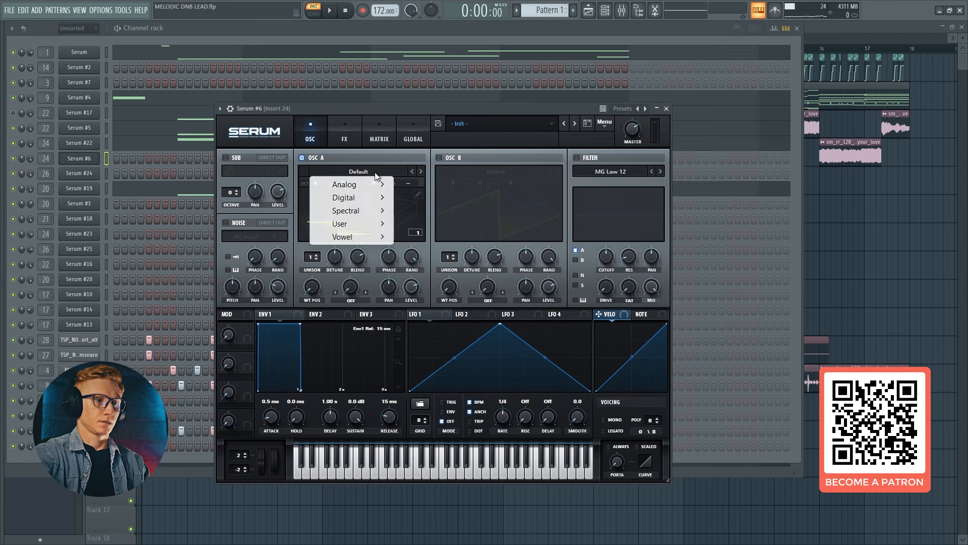
mouse_move(353, 185)
click(427, 222)
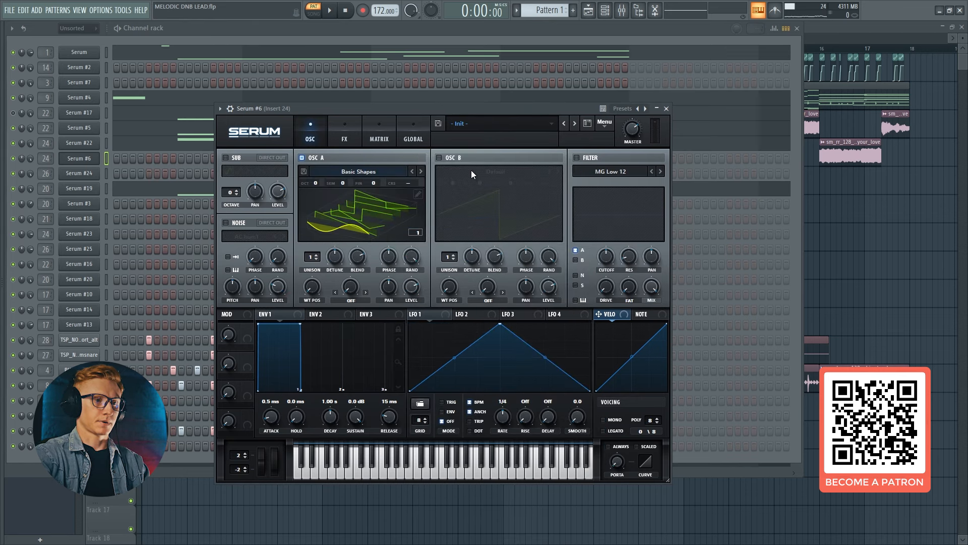
click(439, 158)
click(495, 171)
mouse_move(502, 188)
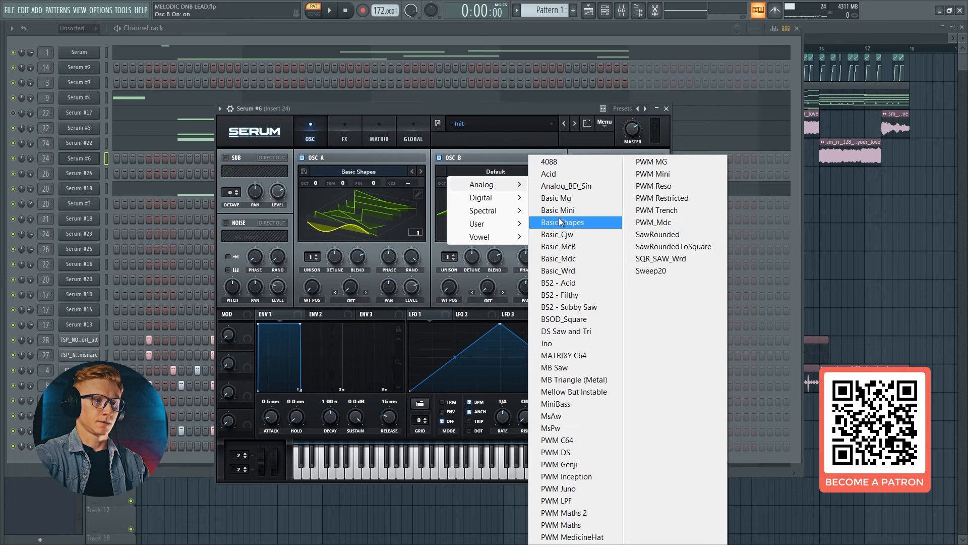
click(575, 218)
Set both oscillators' wavetable position to 2, with oscillator A at octave -1 and oscillator B at octave -2.
drag(454, 290, 453, 270)
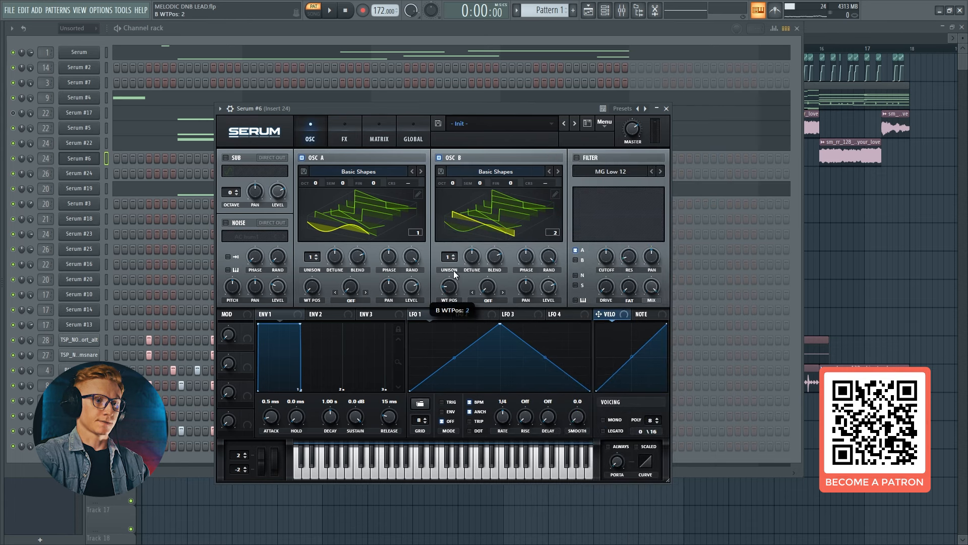
drag(313, 287, 313, 268)
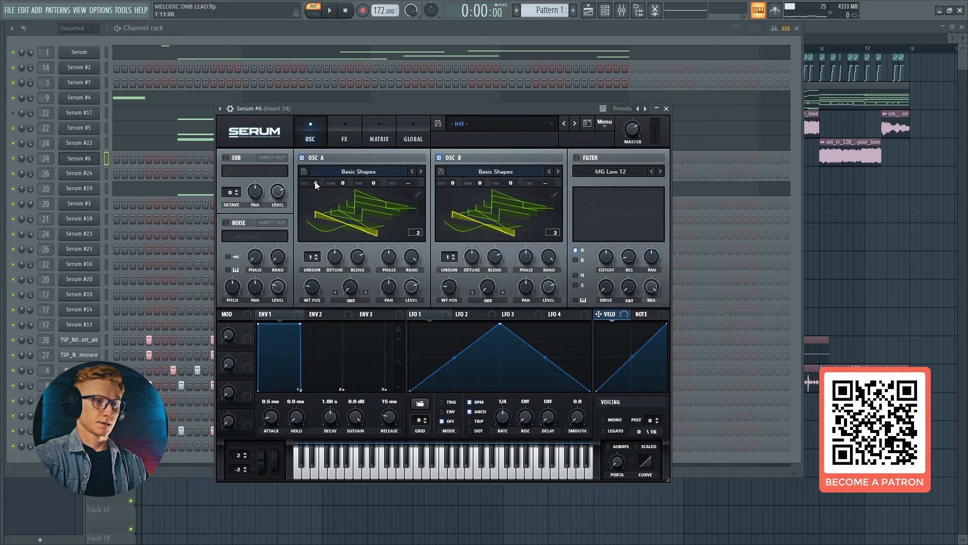
mouse_move(315, 181)
mouse_down()
mouse_move(316, 198)
mouse_move(317, 189)
mouse_up()
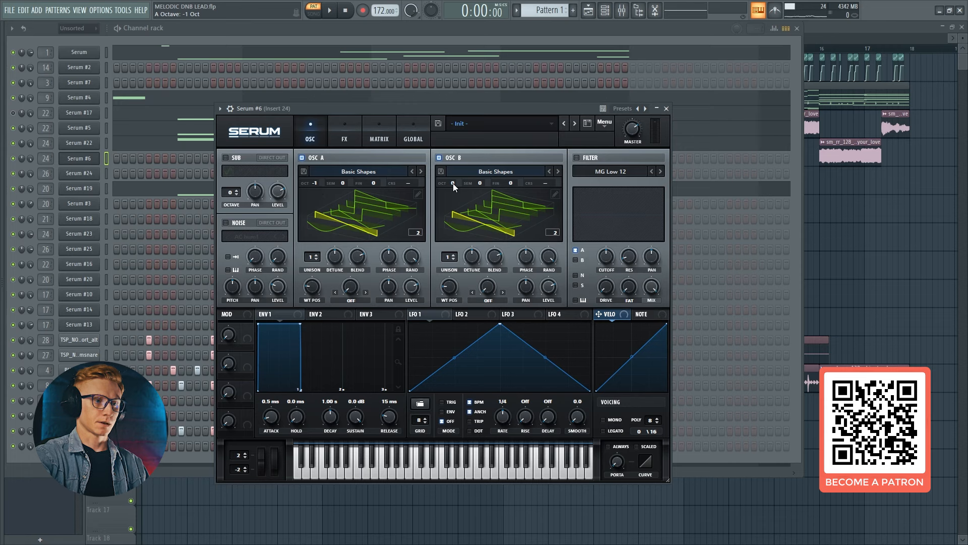
drag(453, 183, 454, 211)
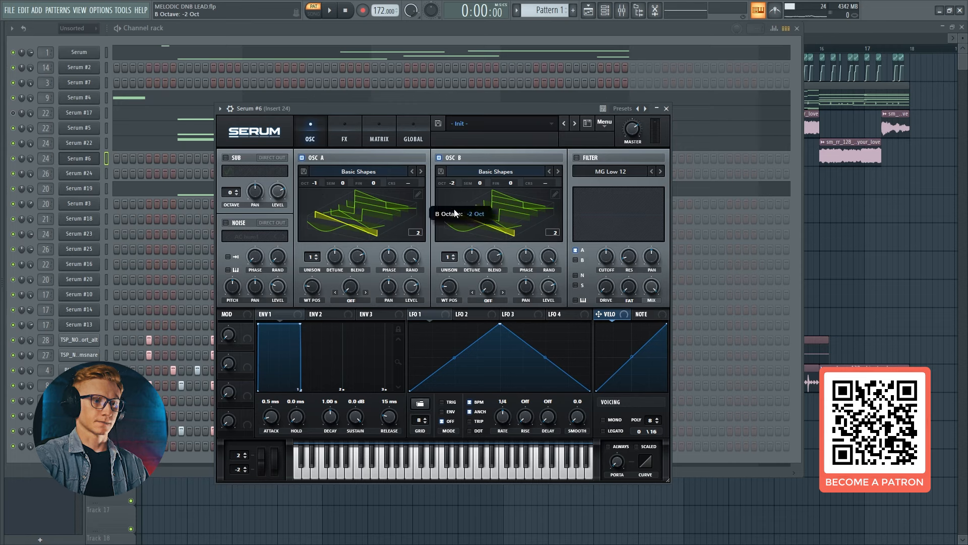
Turn down oscillator A's phase randomness and adjust oscillator B's starting phase while auditioning the sound.
drag(417, 273, 416, 341)
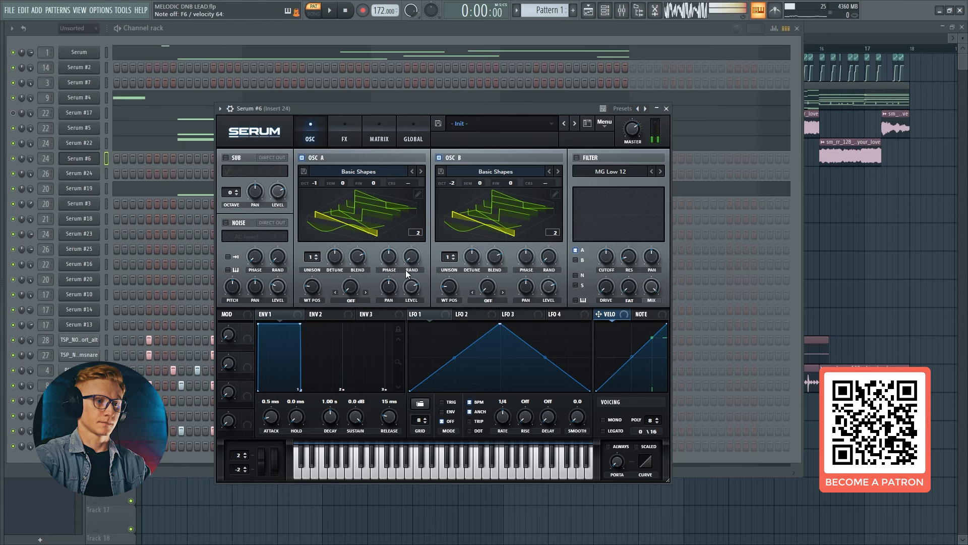
click(526, 258)
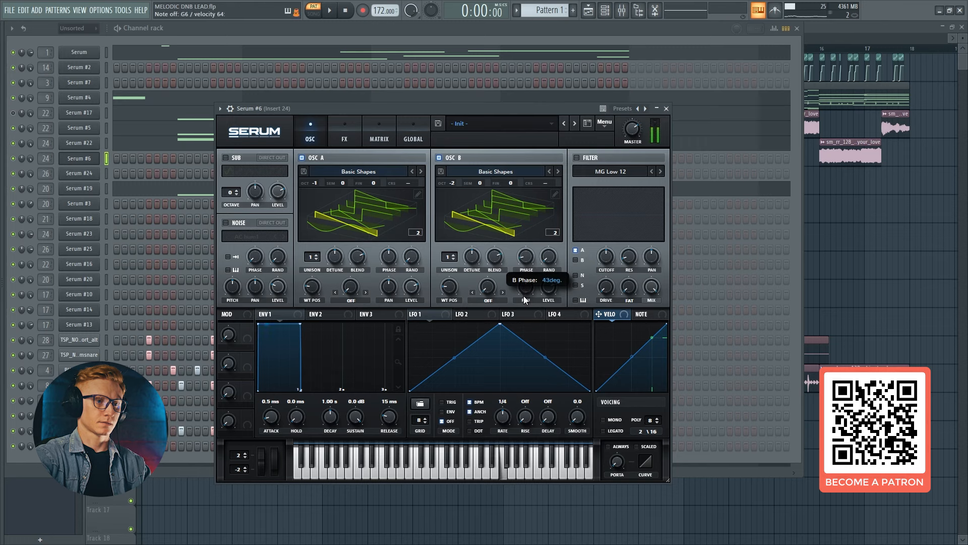
drag(524, 296, 525, 280)
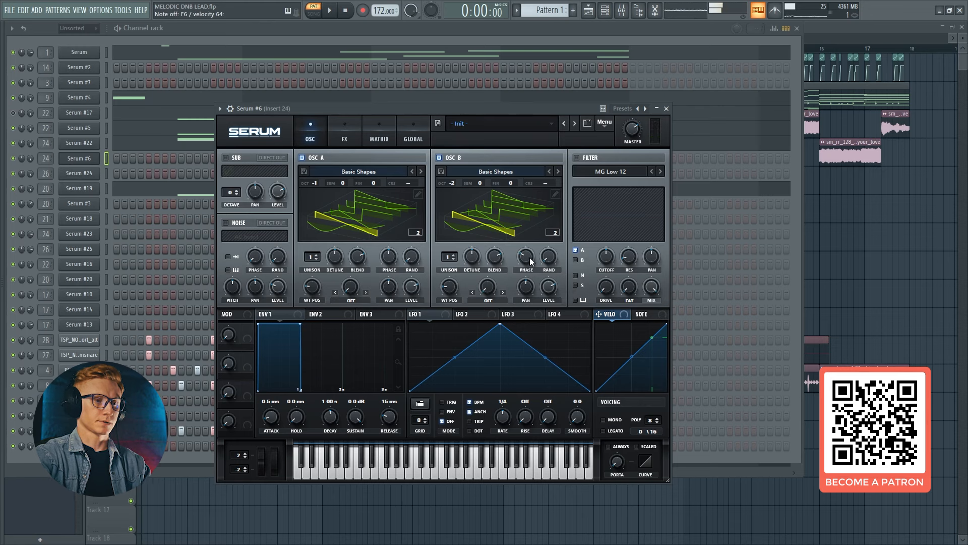
Enable the noise oscillator and load the ARP white noise sample.
click(226, 222)
click(255, 239)
mouse_move(260, 249)
click(345, 288)
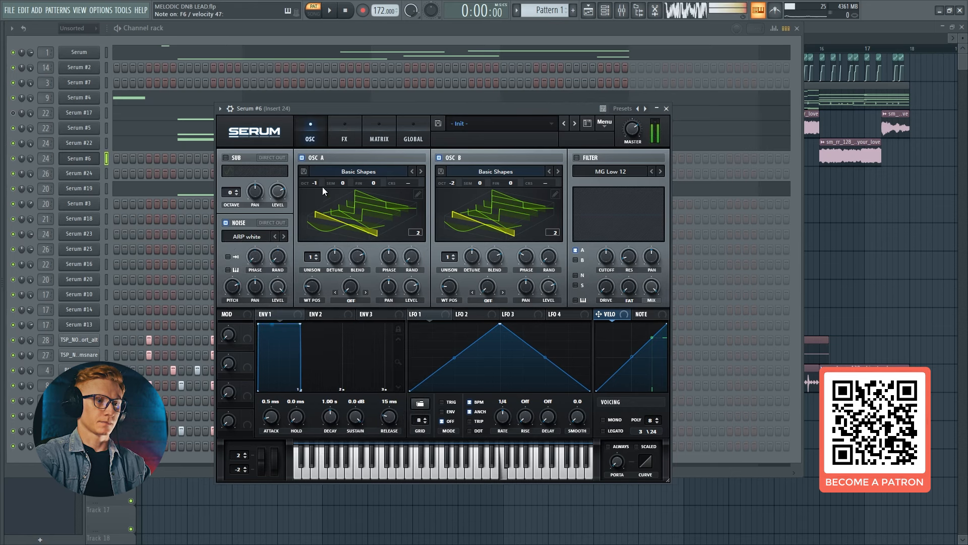
Enable the Hyper/Dimension effect, lower the Hyper mix and adjust the Dimension size to about 13%.
click(330, 134)
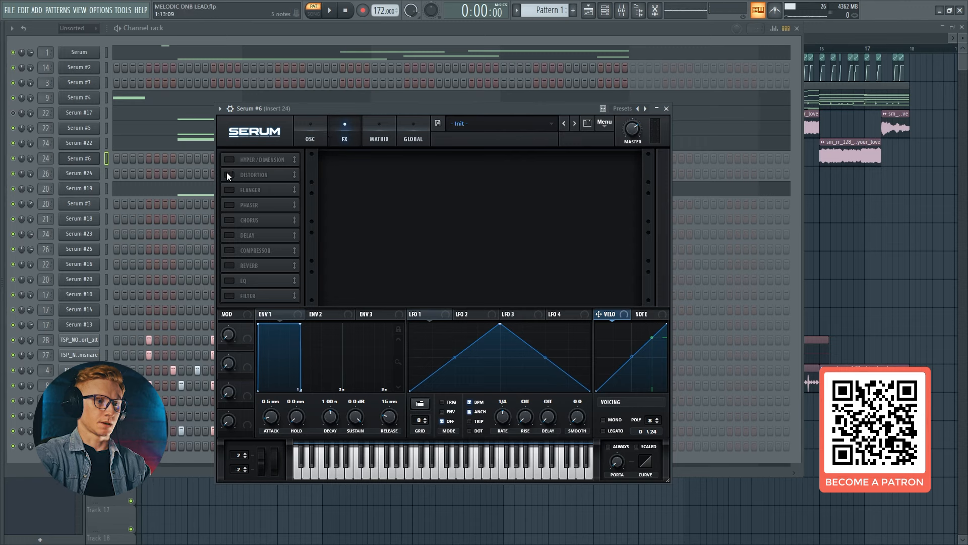
click(230, 159)
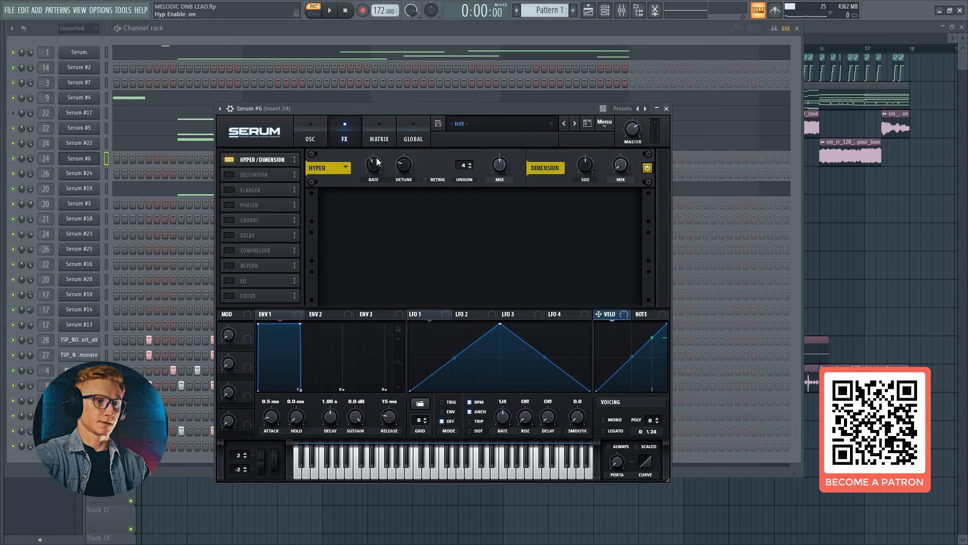
drag(496, 166, 492, 198)
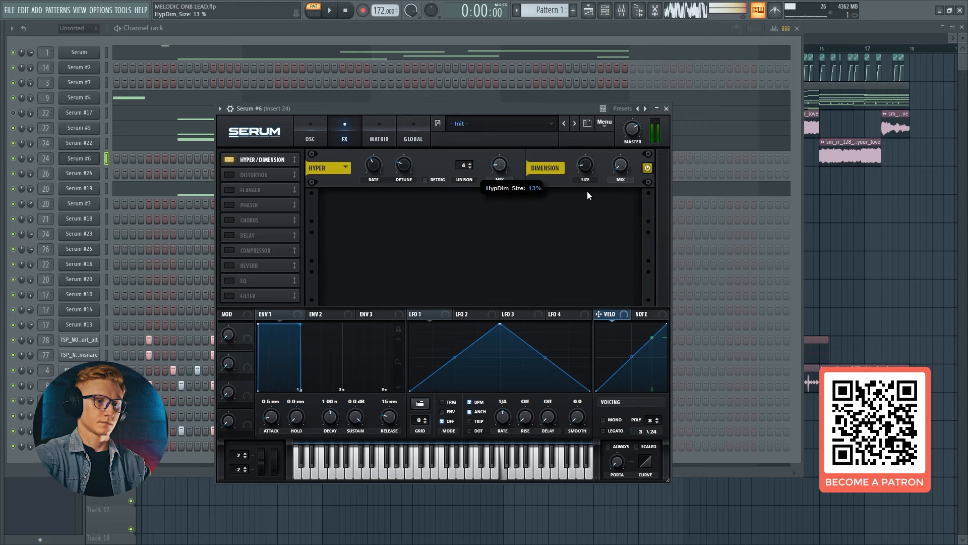
Enable Tube distortion with its drive turned up, and add the flanger and phaser with reduced mixes.
click(229, 174)
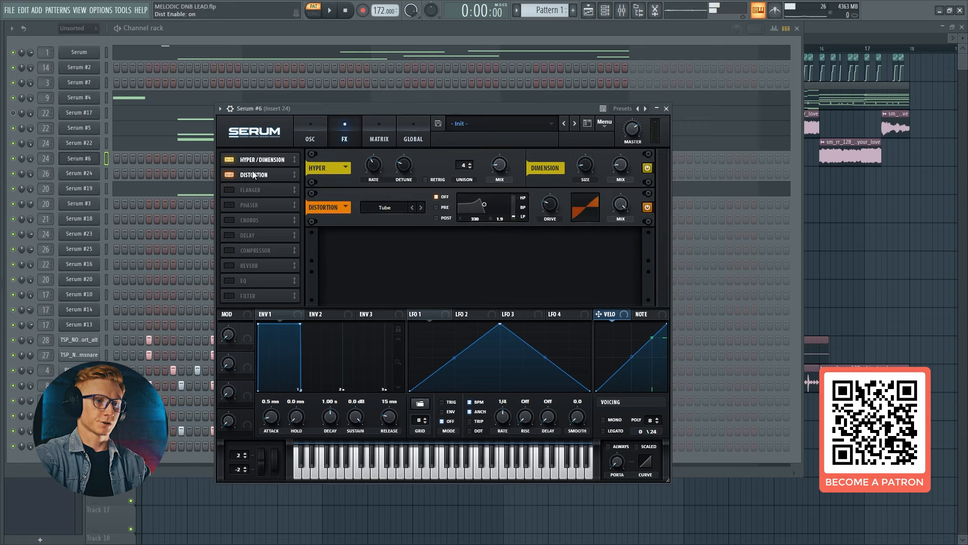
drag(573, 67, 573, 64)
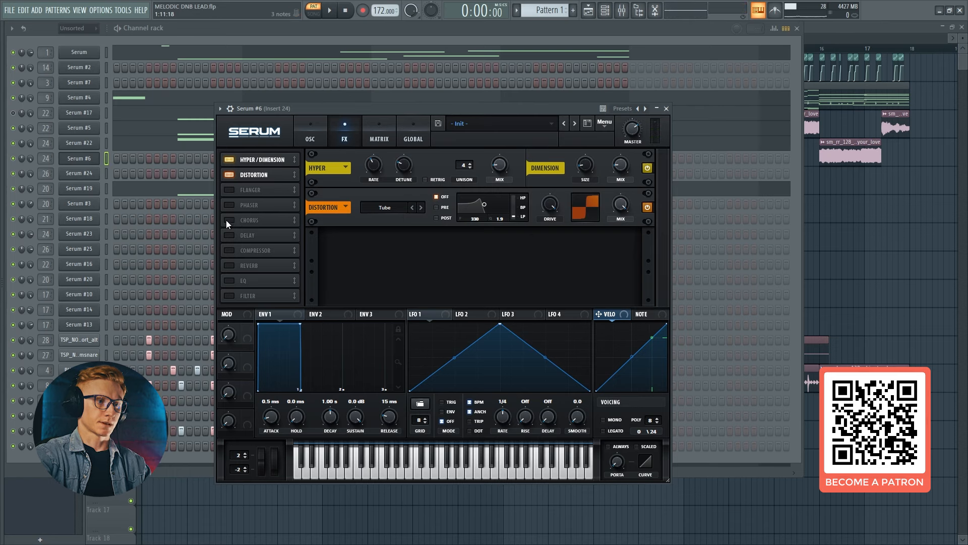
click(229, 205)
click(229, 189)
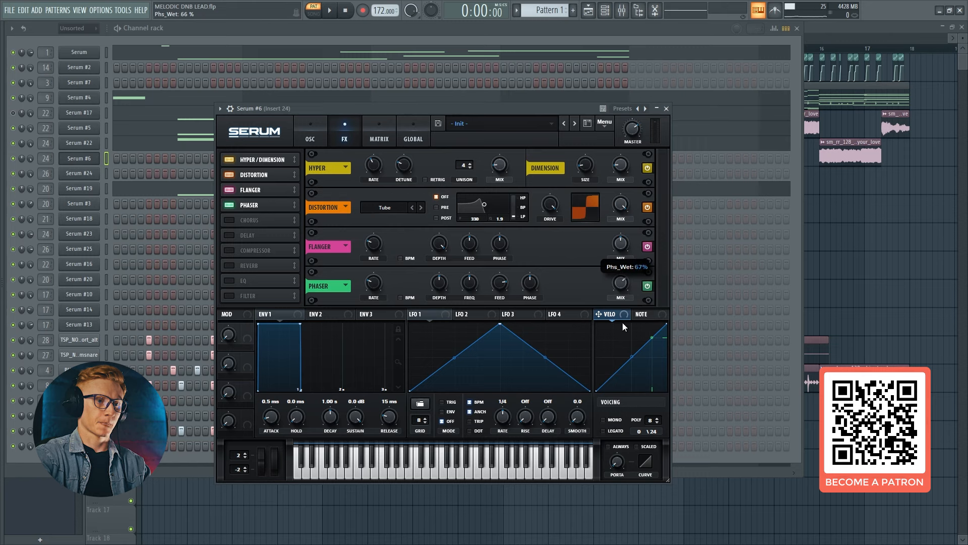
Enable the compressor directly after the phaser in multiband mode and adjust its band levels, with the mid band at 114%.
click(248, 252)
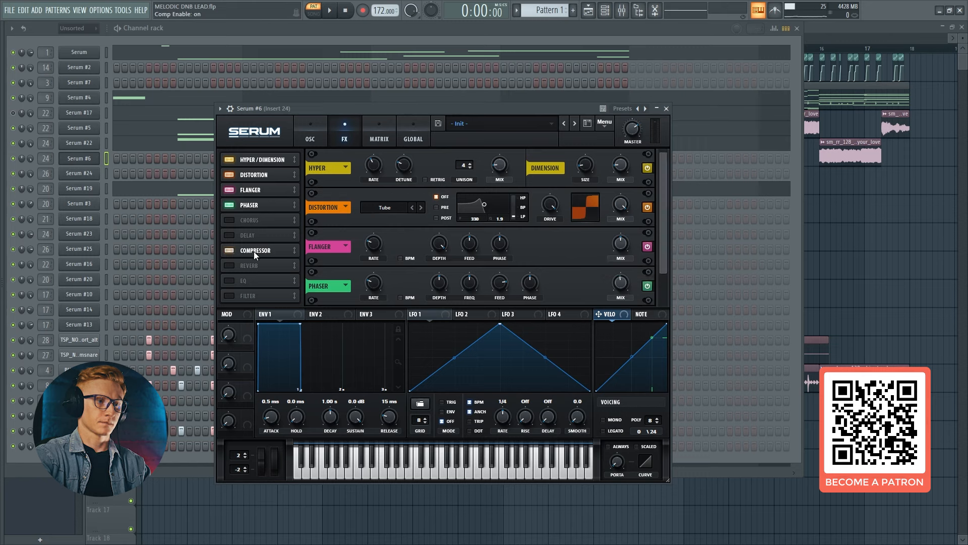
click(524, 298)
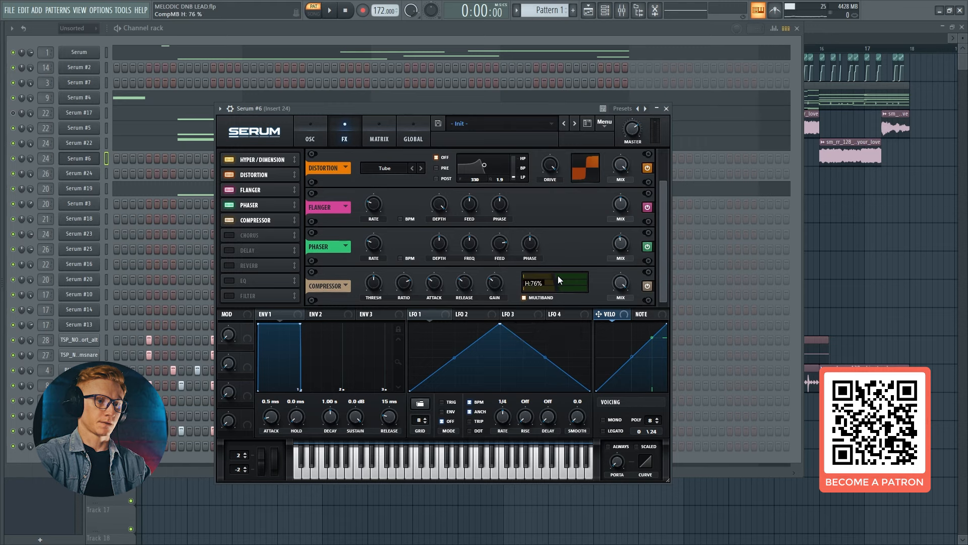
drag(563, 283, 564, 281)
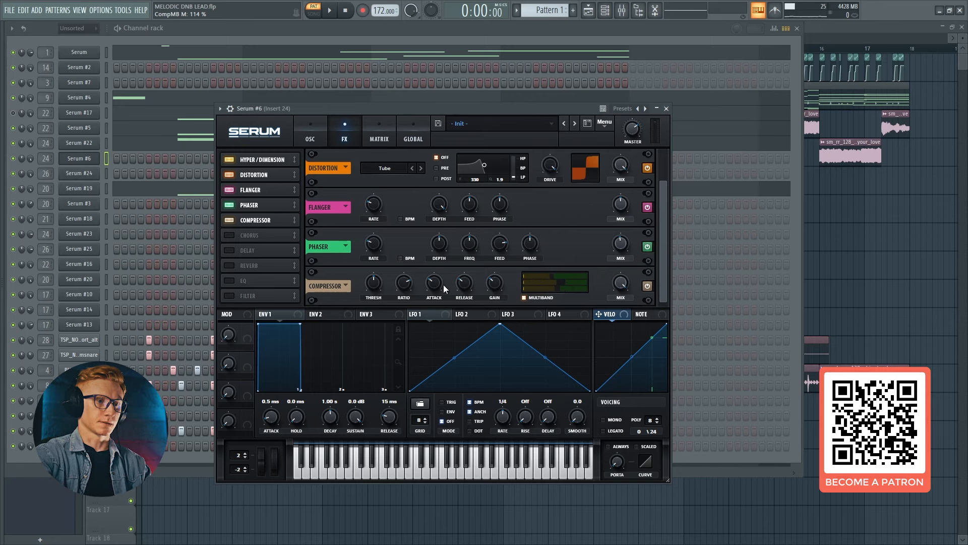
Enable the Filter effect directly after the compressor and set its type to Flg -.
click(240, 295)
drag(242, 294, 255, 242)
click(388, 285)
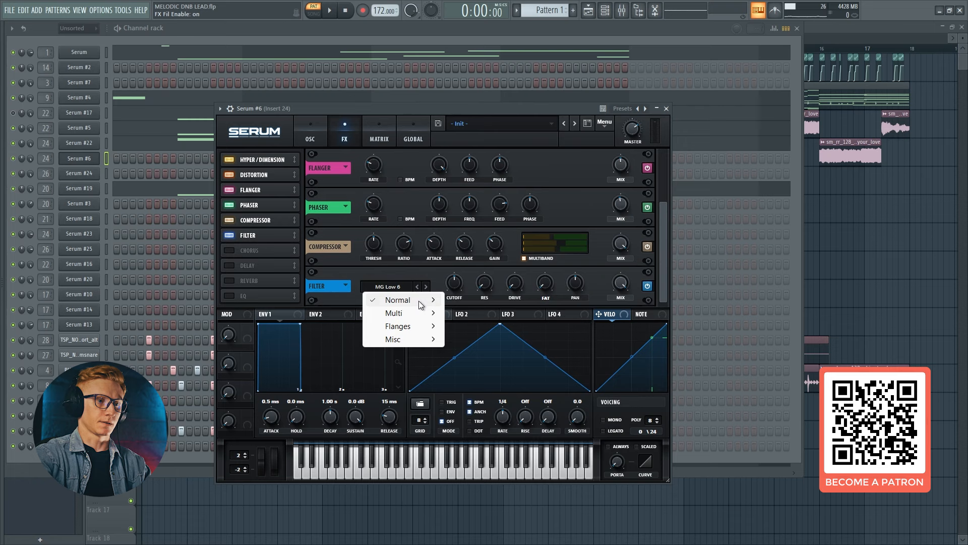
mouse_move(421, 326)
click(490, 253)
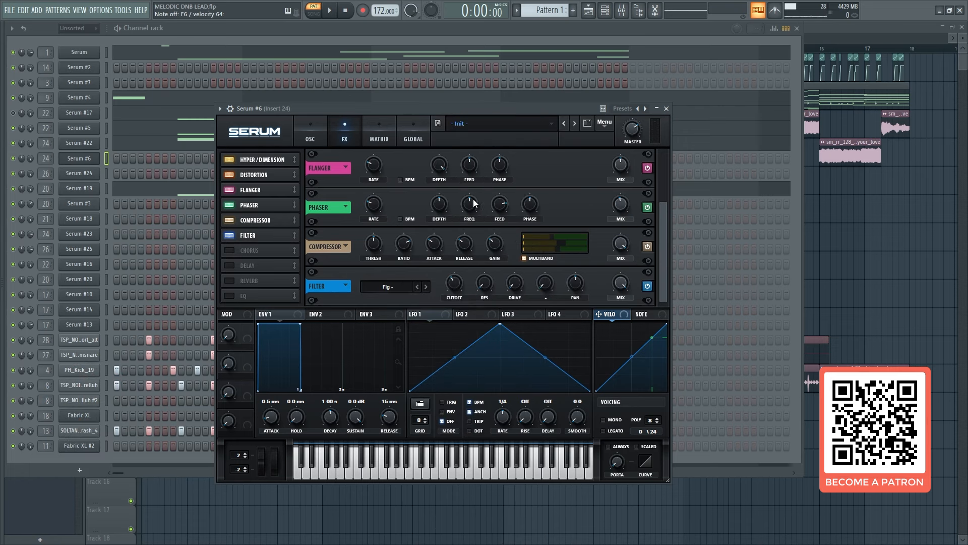
Adjust the Flg - filter's cutoff, raise its resonance, and set its drive to 100%.
drag(454, 282, 453, 289)
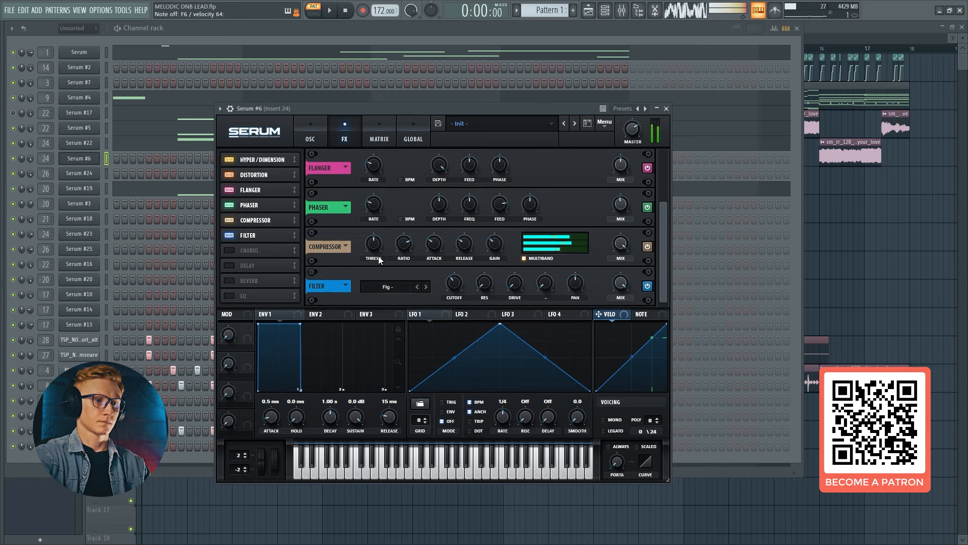
drag(488, 287, 502, 232)
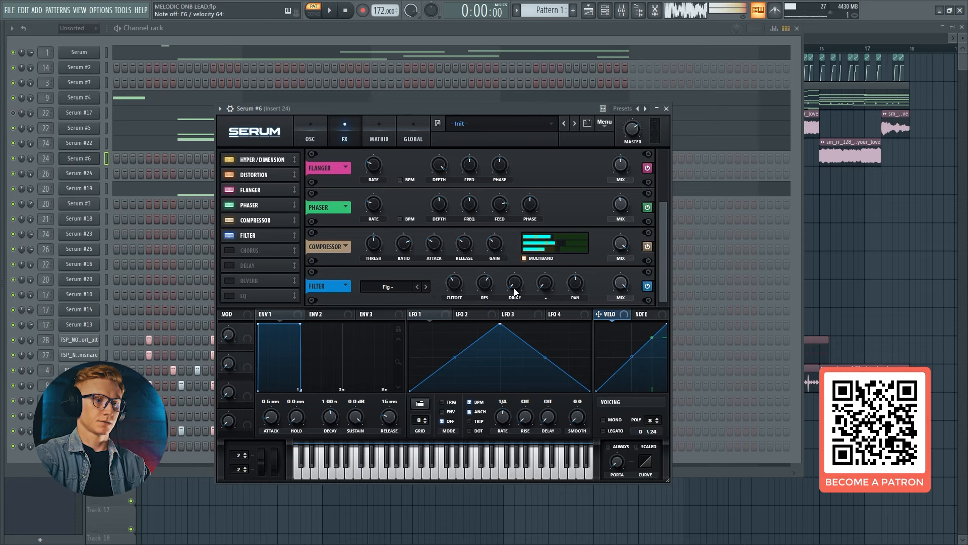
drag(516, 292, 525, 226)
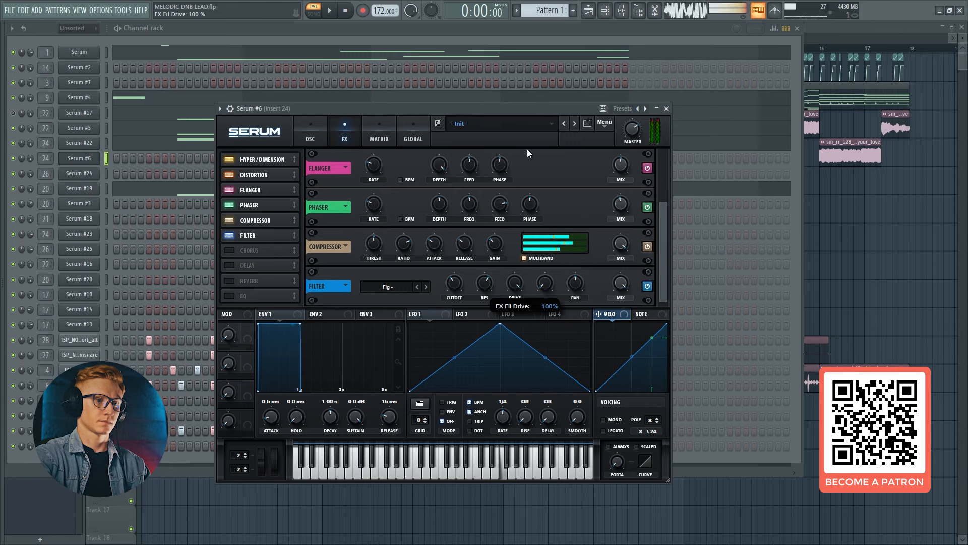
Copy the Serum #22 notes to the Serum #6 channel and open them in the piano roll.
click(106, 143)
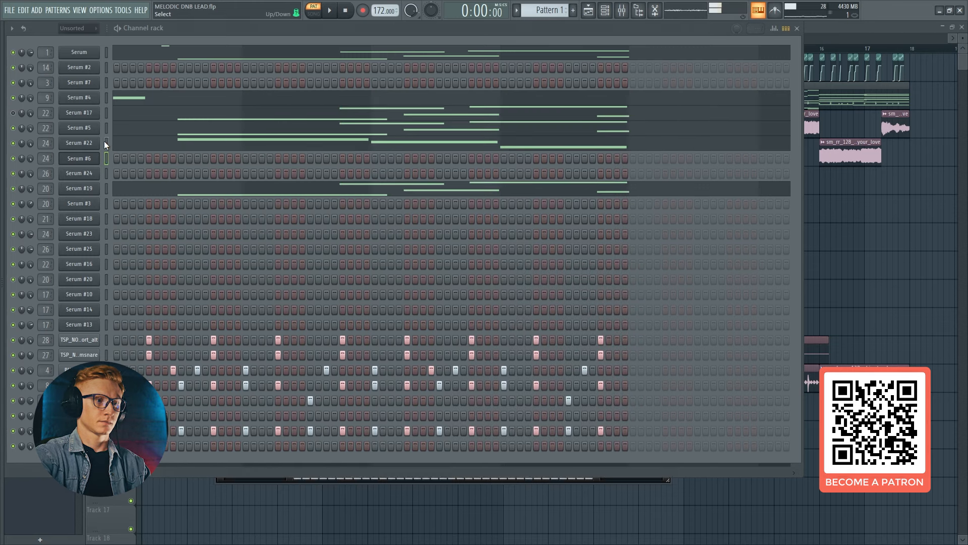
key(ctrl+c)
click(107, 158)
key(ctrl+v)
click(179, 158)
scroll(86, 168, up, 3)
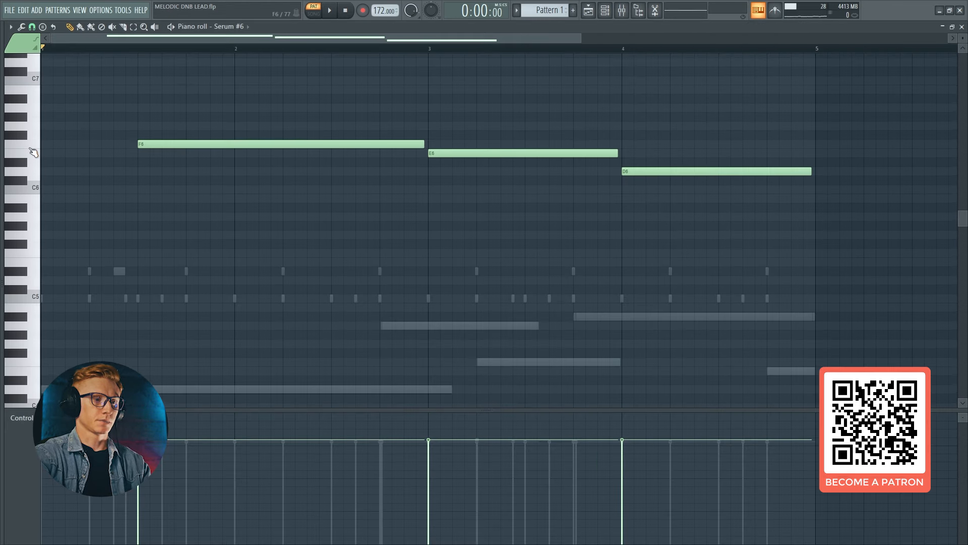
click(32, 149)
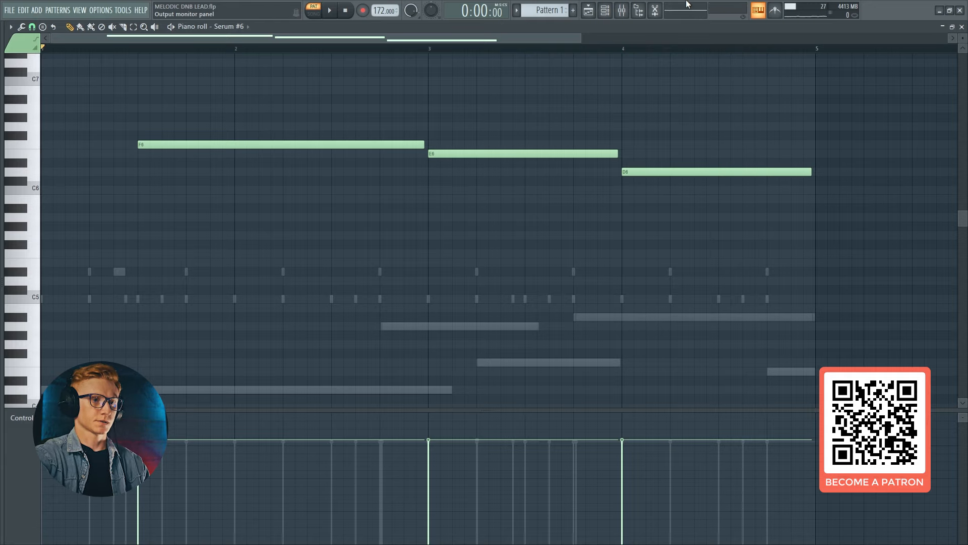
Play the pattern to hear the Serum #6 notes and check the mixer levels on Insert 24.
click(629, 16)
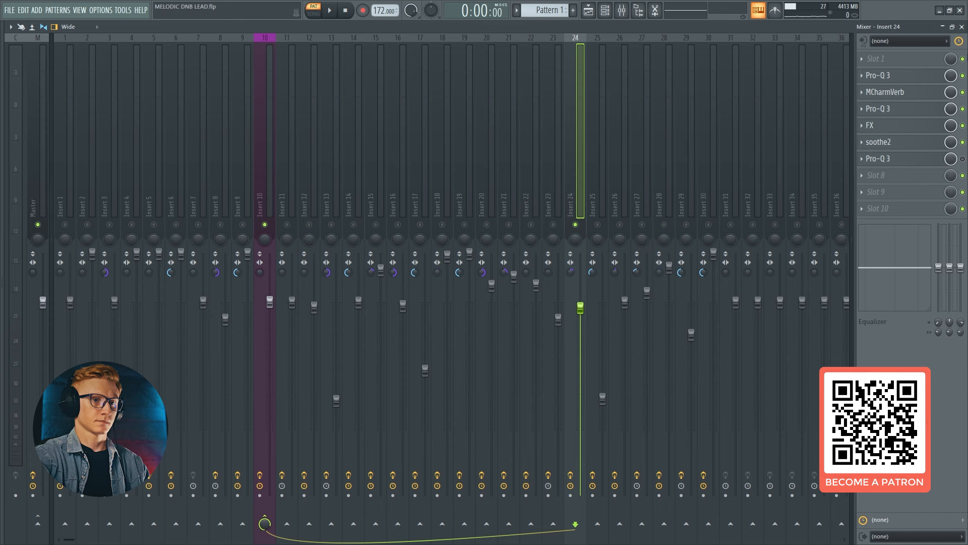
click(962, 27)
key(space)
scroll(366, 219, up, 3)
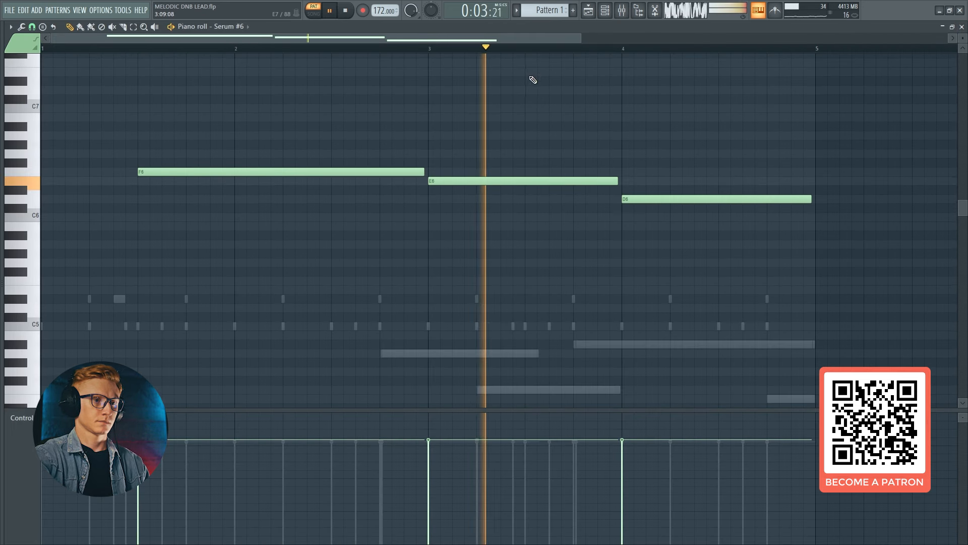
key(F9)
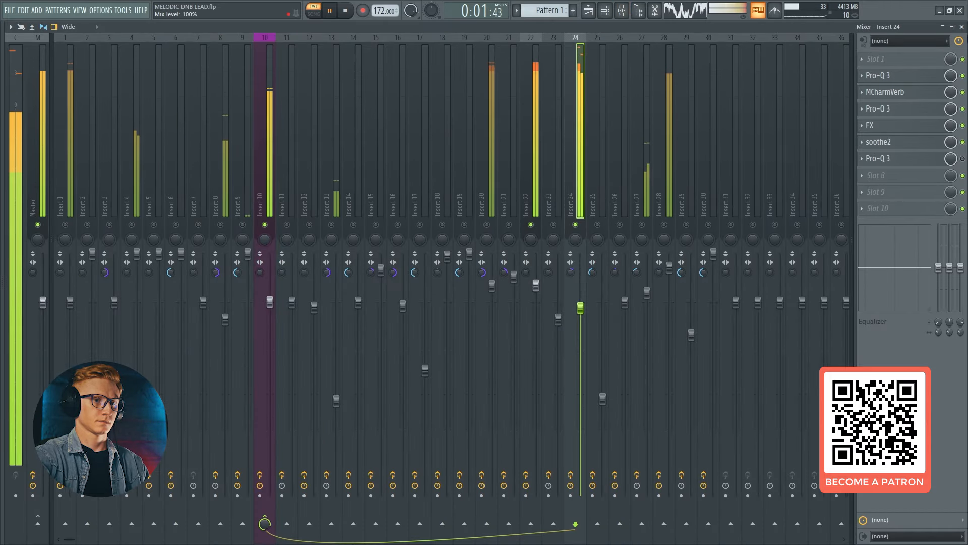
key(F9)
scroll(433, 240, up, 2)
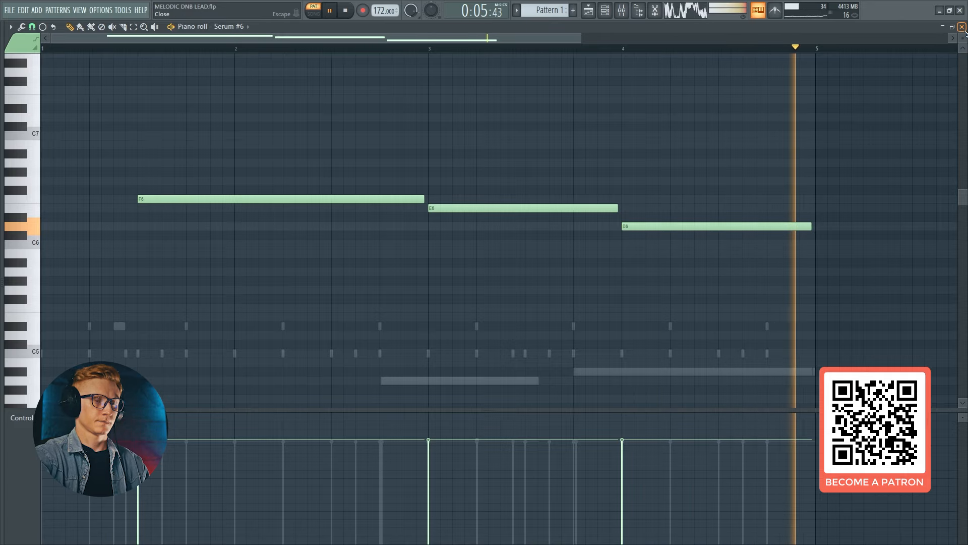
key(space)
click(962, 27)
Bypass the effects on Insert 24 and delete the Pro-Q 3 in slot 7, then audition the dry sound.
click(622, 11)
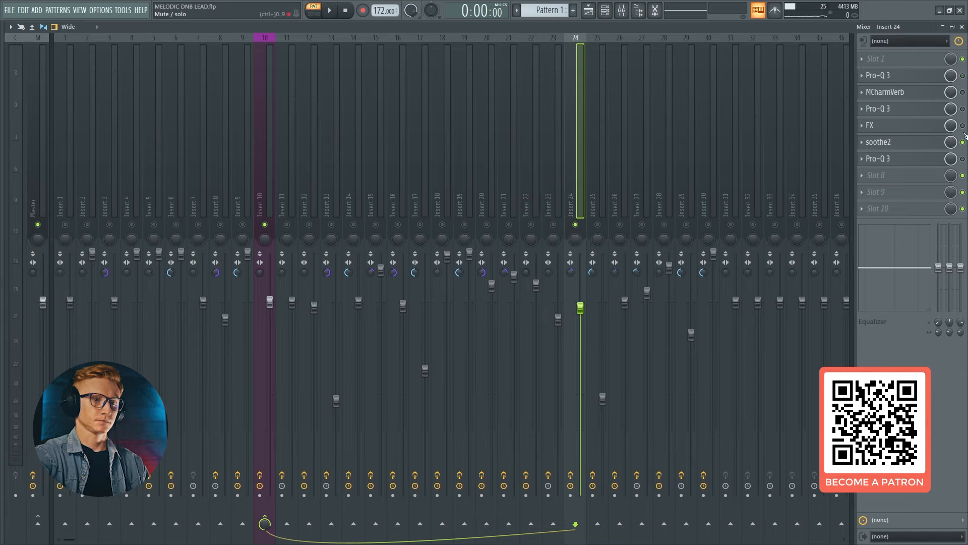
click(861, 159)
click(862, 160)
click(862, 160)
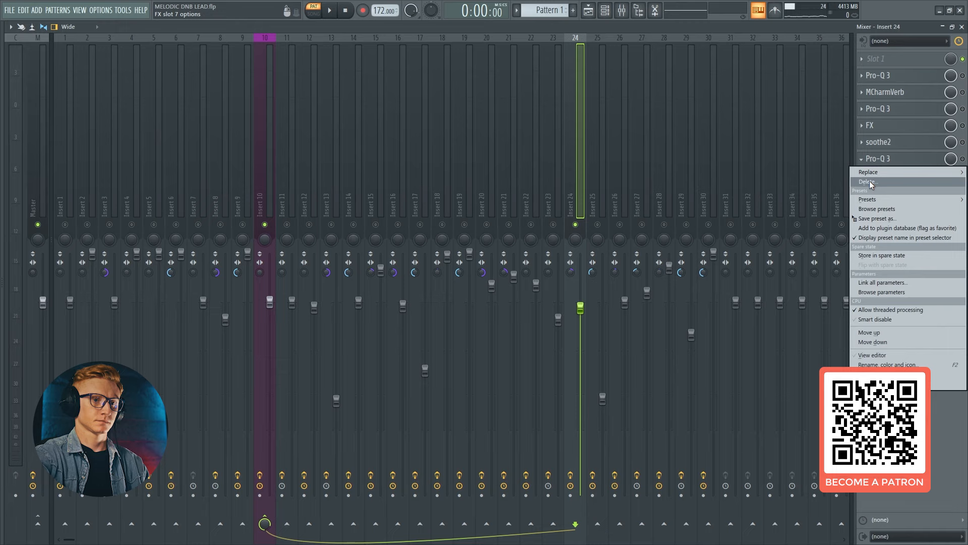
click(868, 182)
key(space)
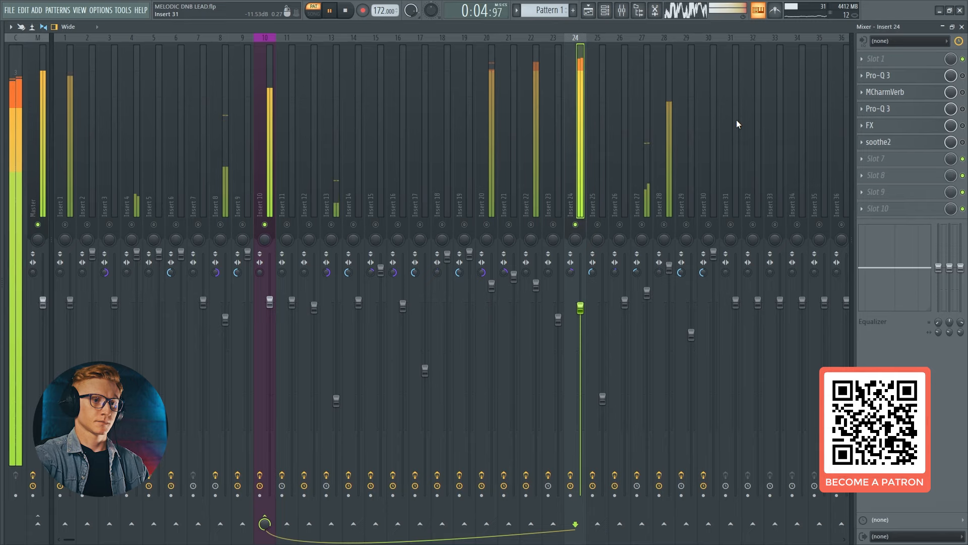
key(space)
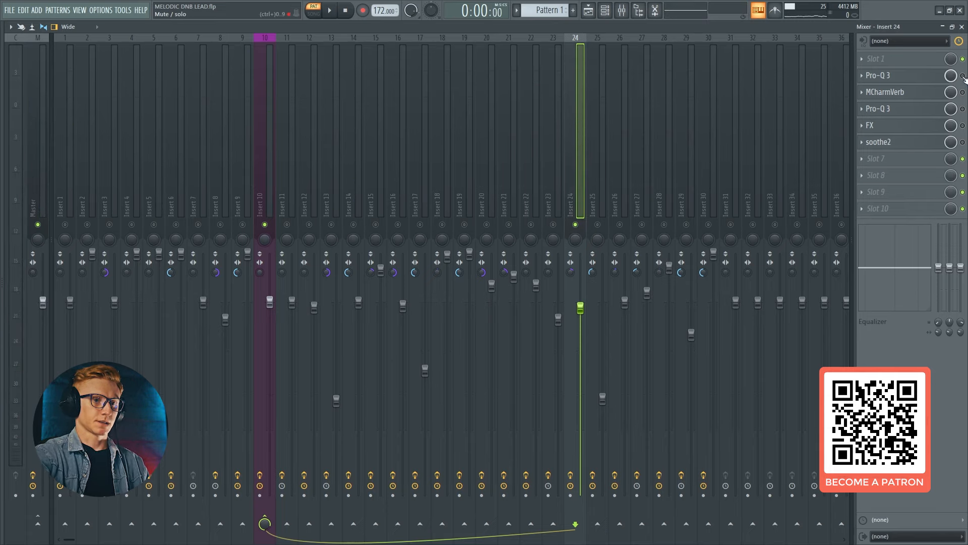
Re-enable the slot 2 Pro-Q 3 and MCharmVerb on Insert 24, reviewing each plugin's settings during playback.
click(916, 80)
key(space)
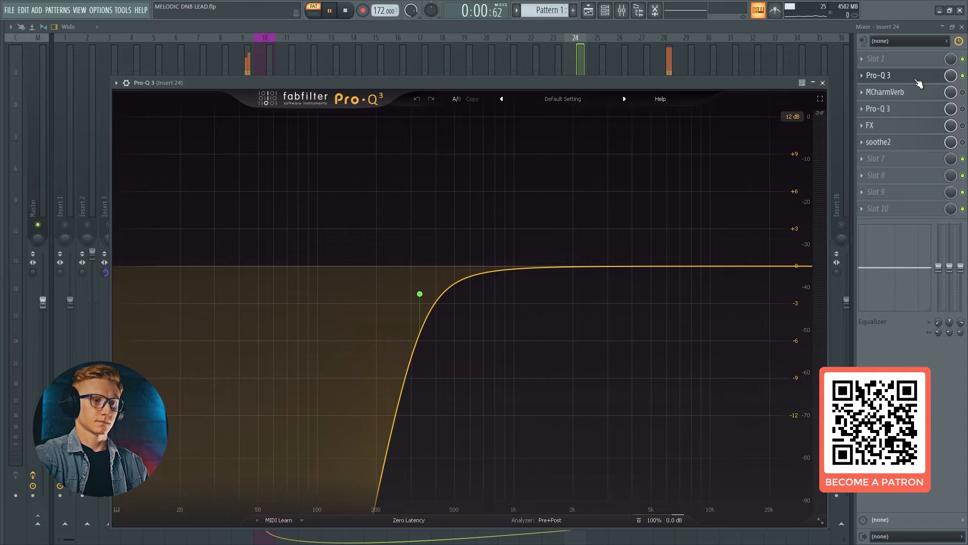
key(space)
click(917, 76)
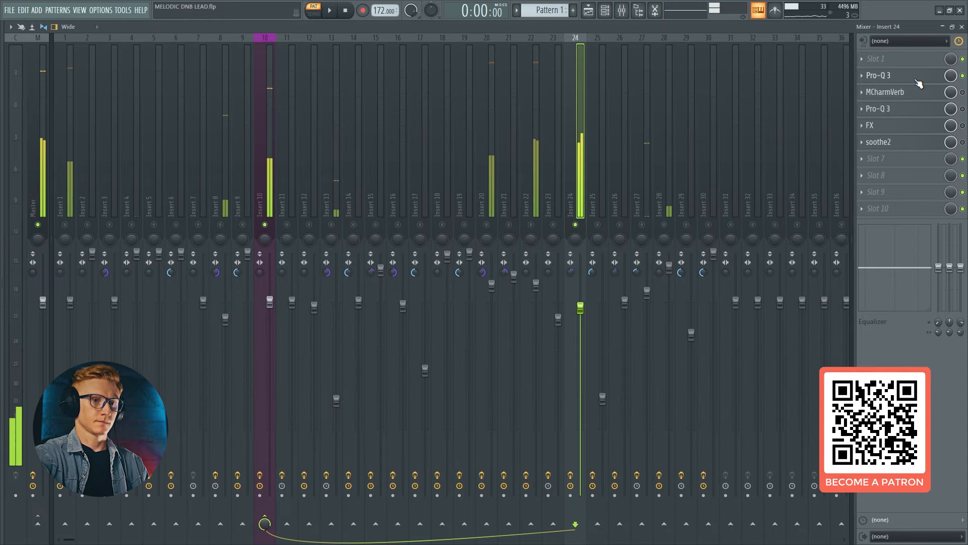
click(926, 93)
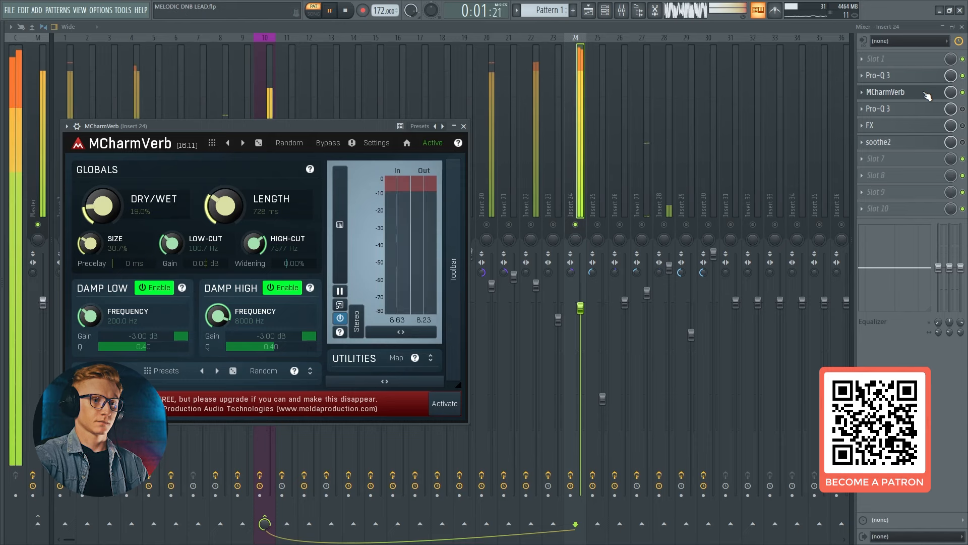
key(space)
click(926, 95)
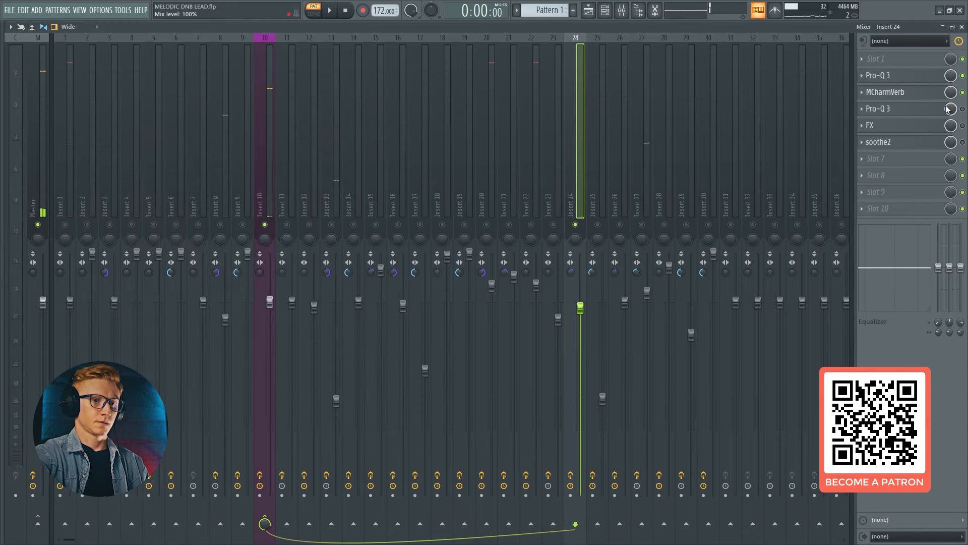
Re-enable the slot 4 Pro-Q 3 and the FX slot's Effector, reviewing the EQ curve and Ring settings.
click(931, 111)
key(space)
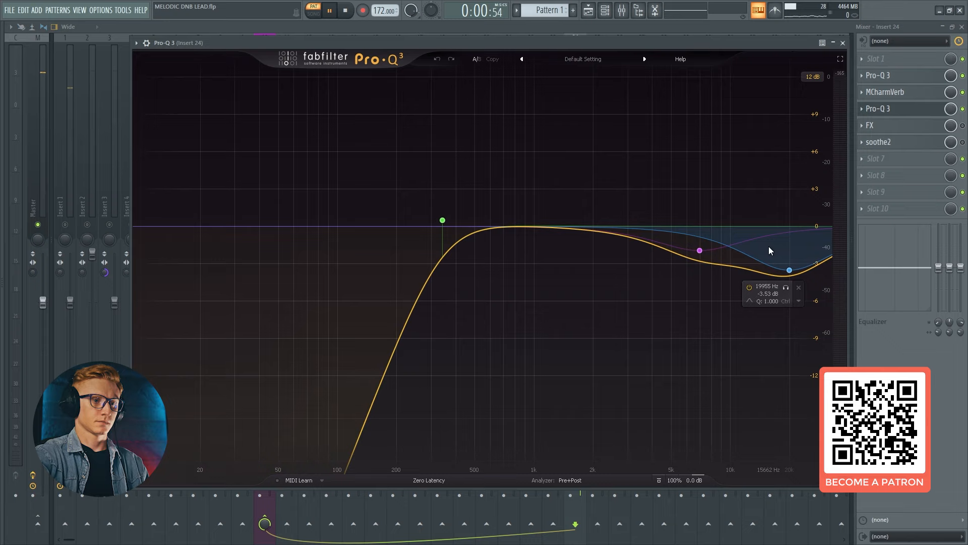
key(space)
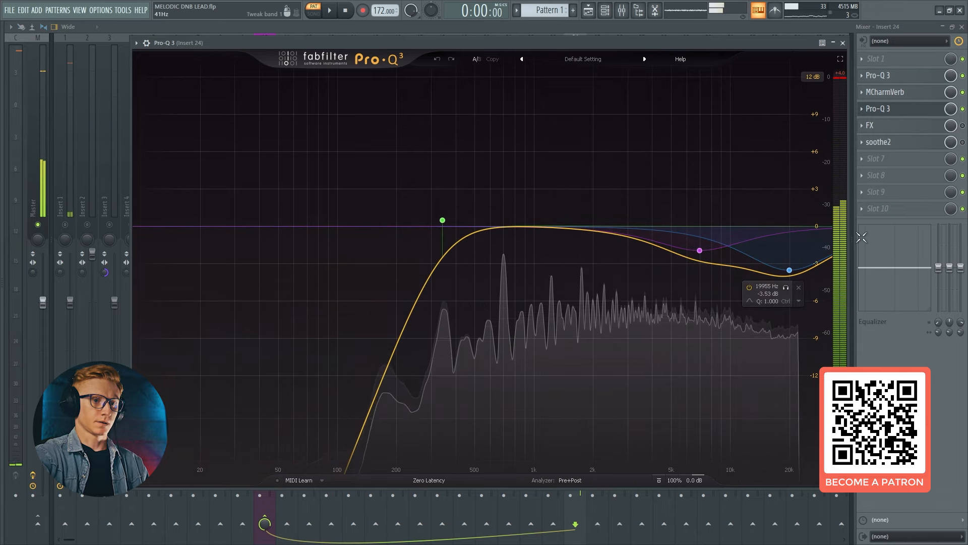
click(899, 114)
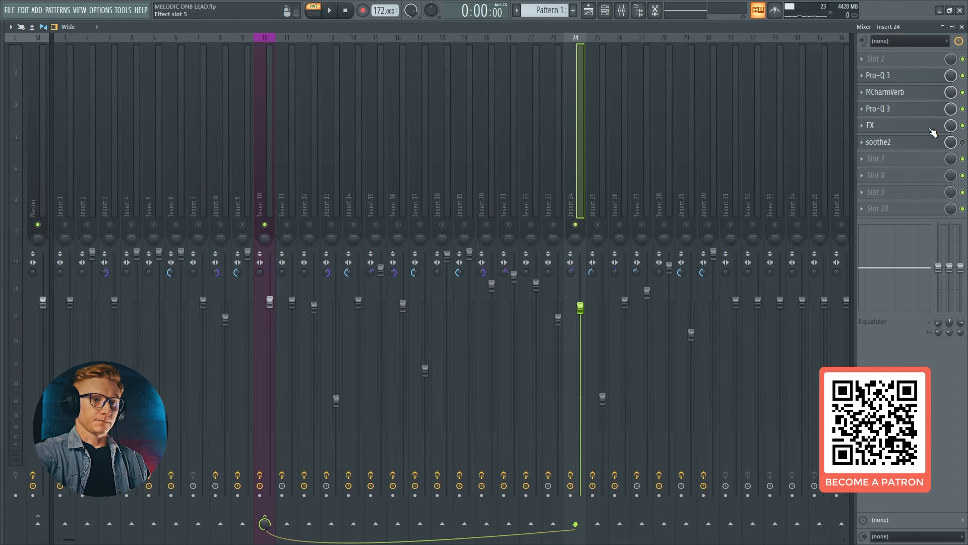
click(917, 127)
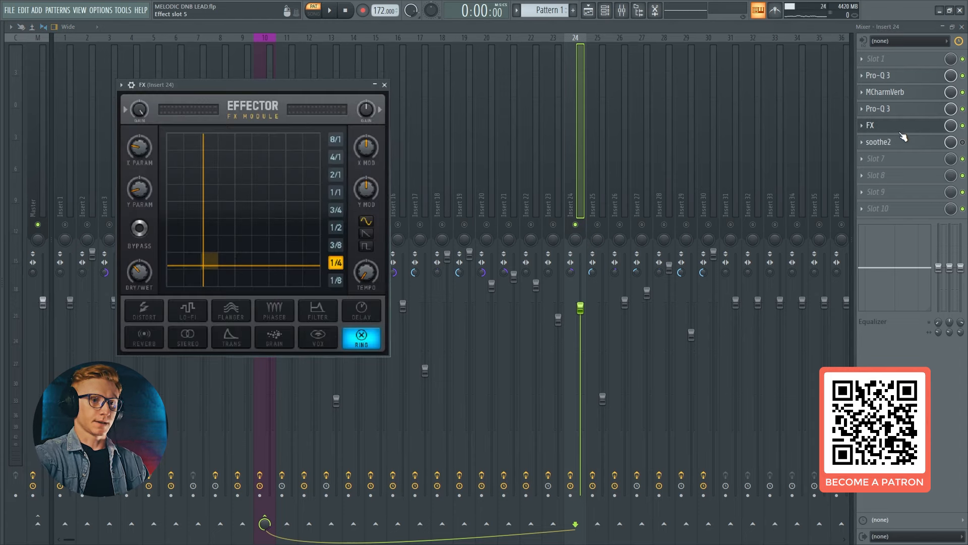
click(900, 130)
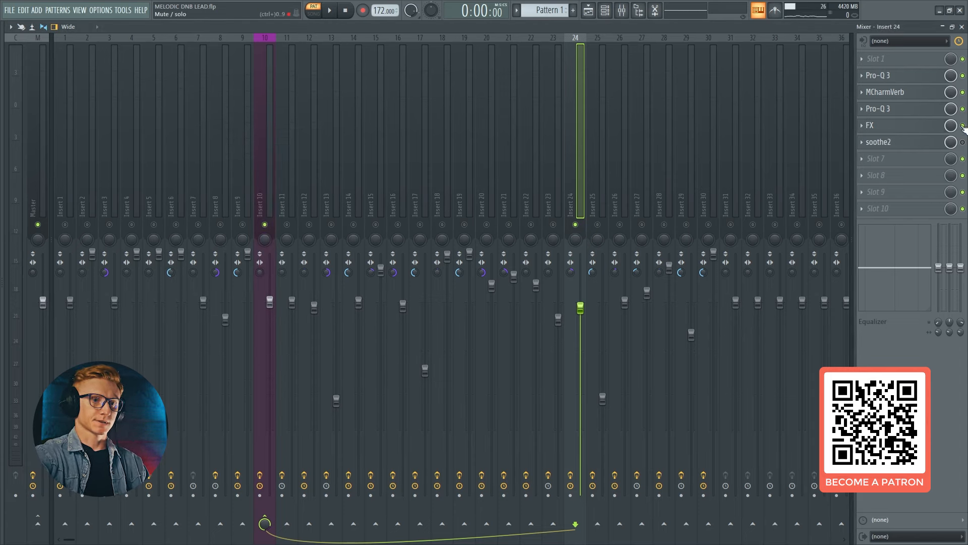
Load MRingModulator into slot 1 of Insert 24 and bypass the FX effect.
click(882, 59)
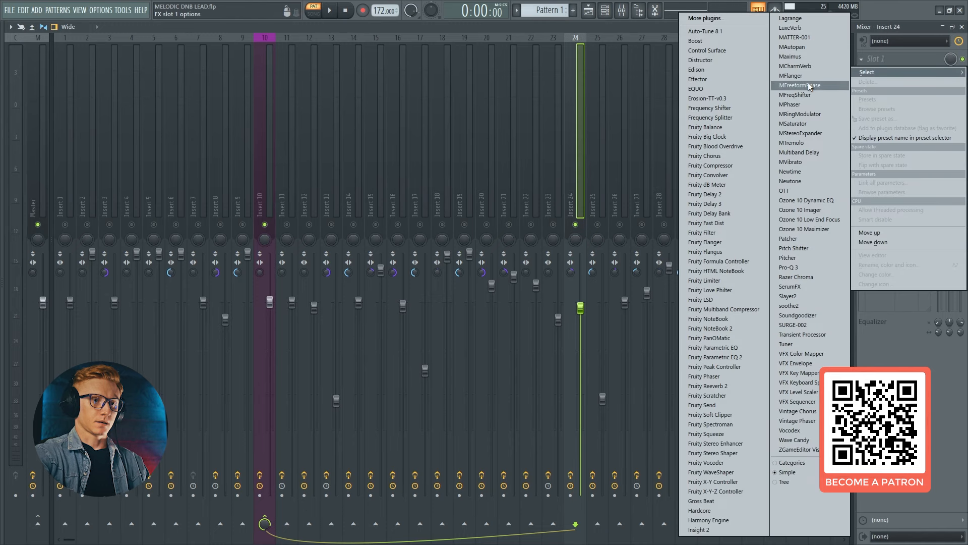
click(792, 114)
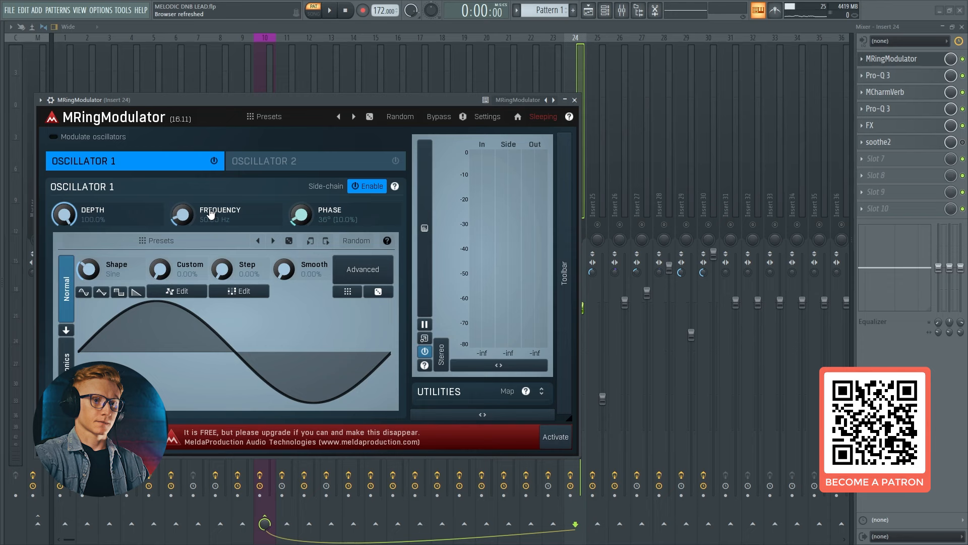
click(963, 126)
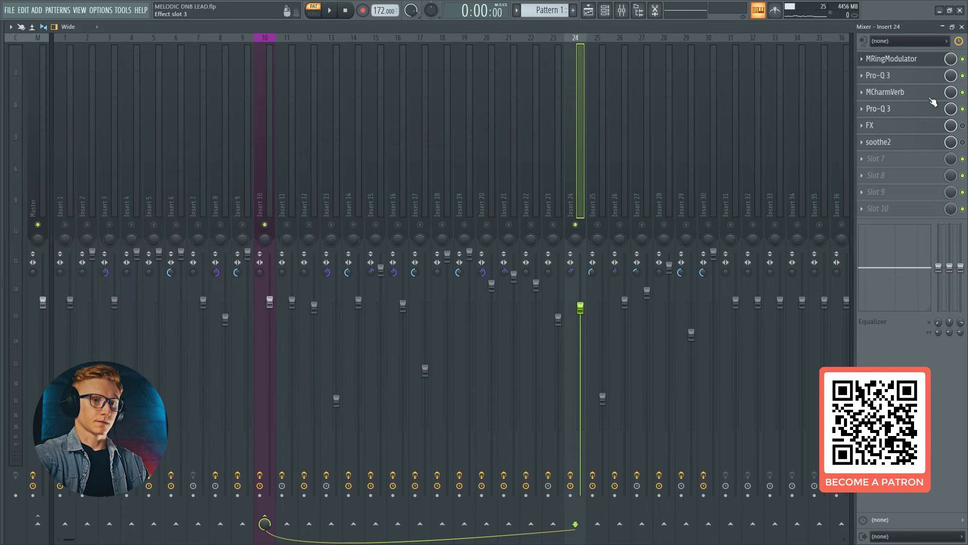
Compare the lead with MRingModulator bypassed and active, and bring up its settings.
click(928, 61)
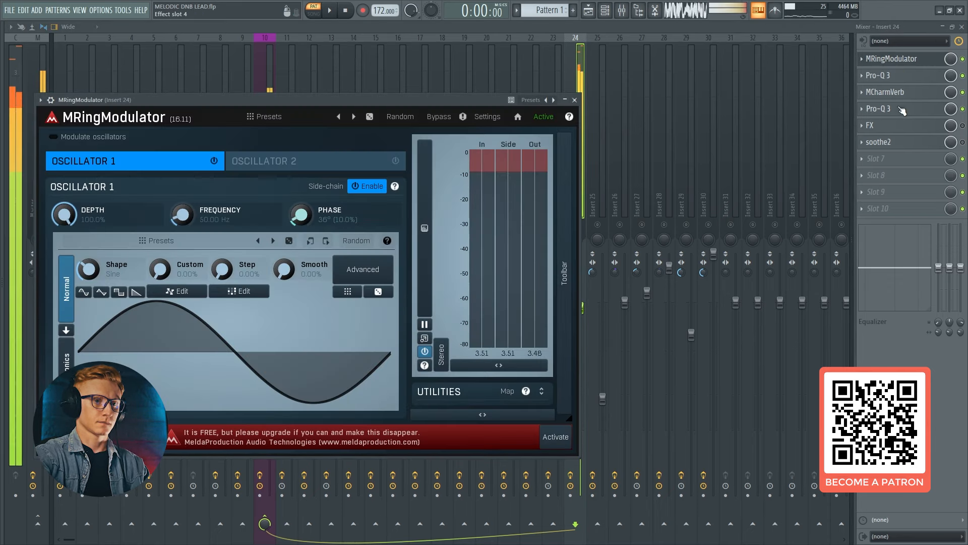
click(963, 60)
click(962, 60)
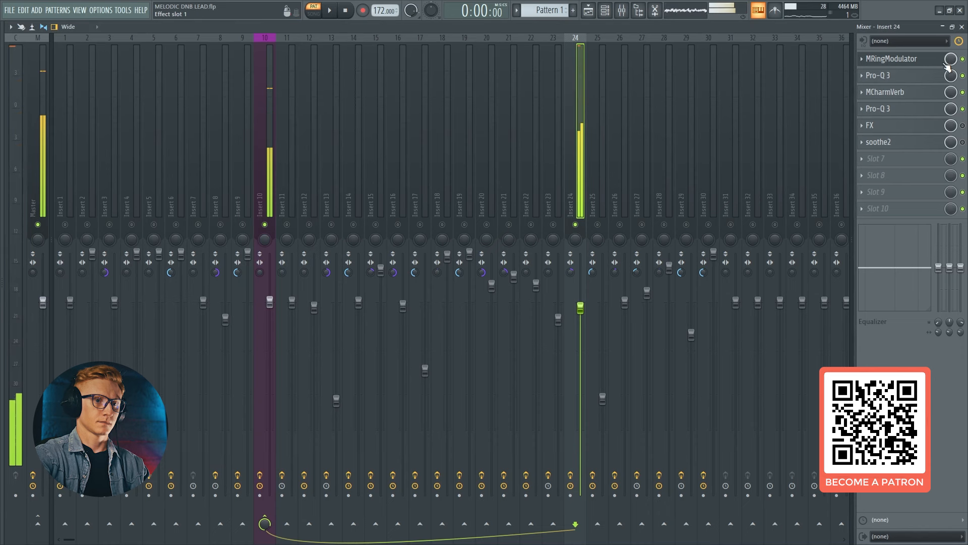
click(919, 61)
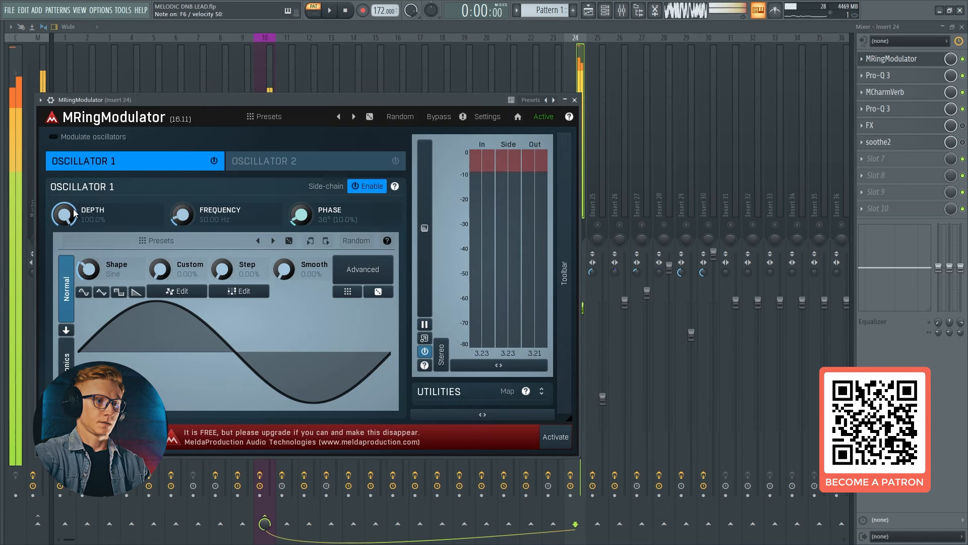
In MRingModulator's Oscillator 1, set the frequency to about 167.5 Hz and the depth to about 99%.
drag(233, 99, 375, 96)
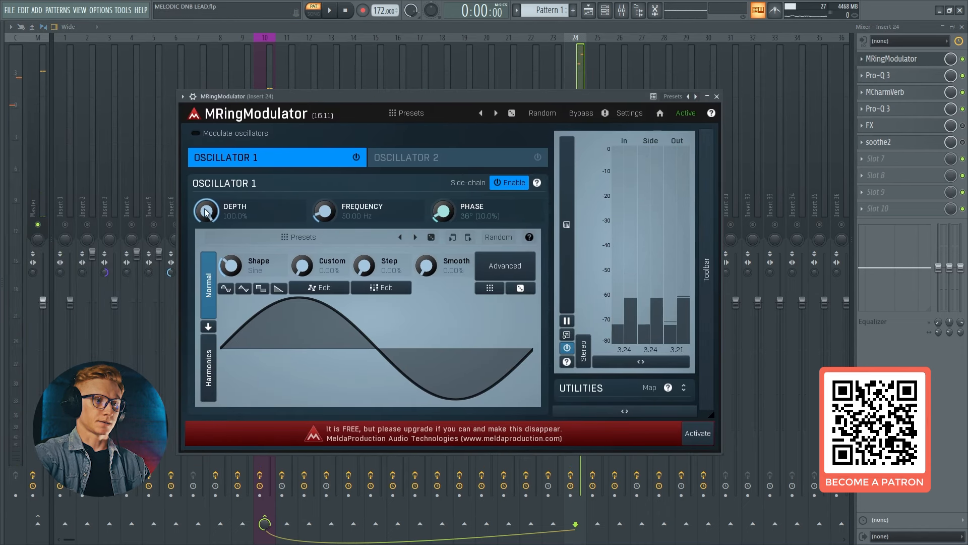
drag(207, 211, 206, 230)
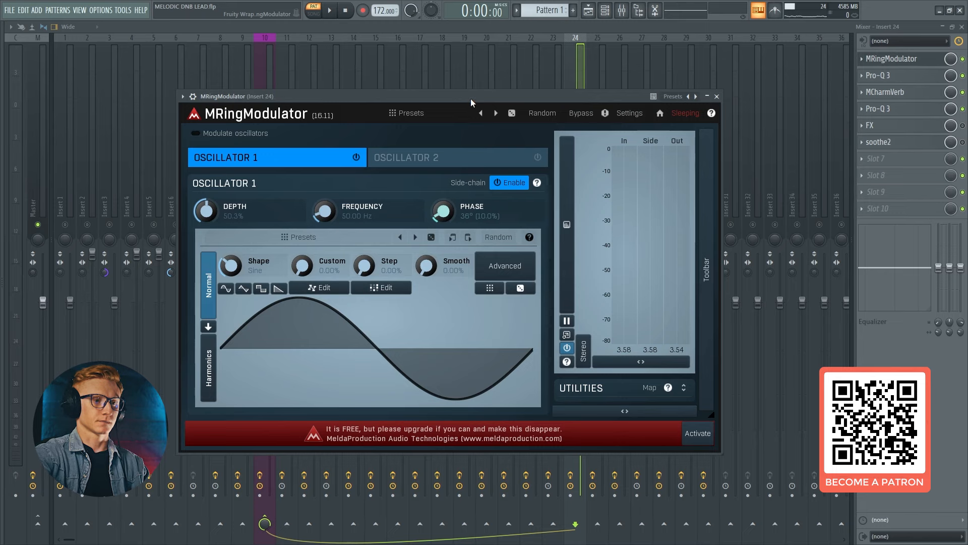
mouse_move(225, 207)
mouse_down()
mouse_move(225, 187)
mouse_move(224, 213)
mouse_up()
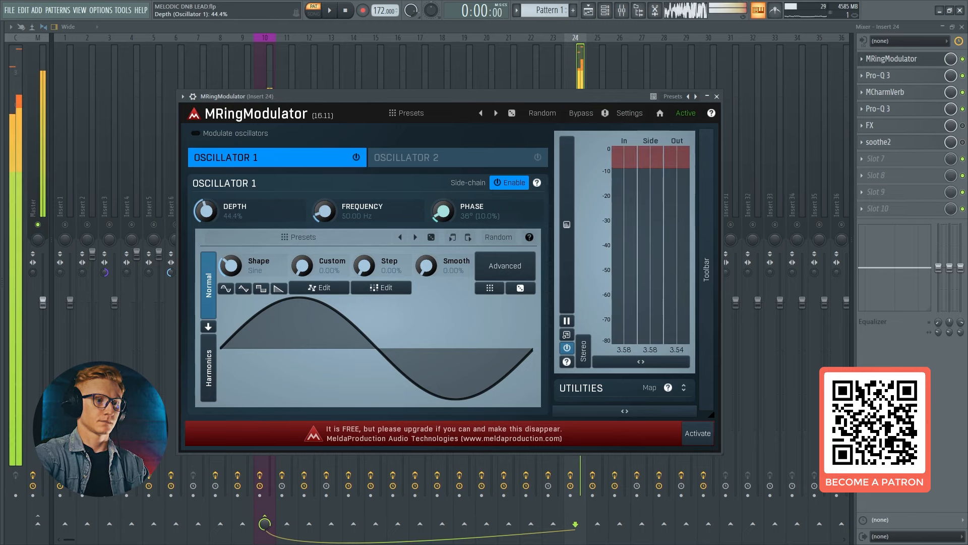
mouse_move(325, 211)
mouse_down()
mouse_move(324, 187)
mouse_move(332, 207)
mouse_up()
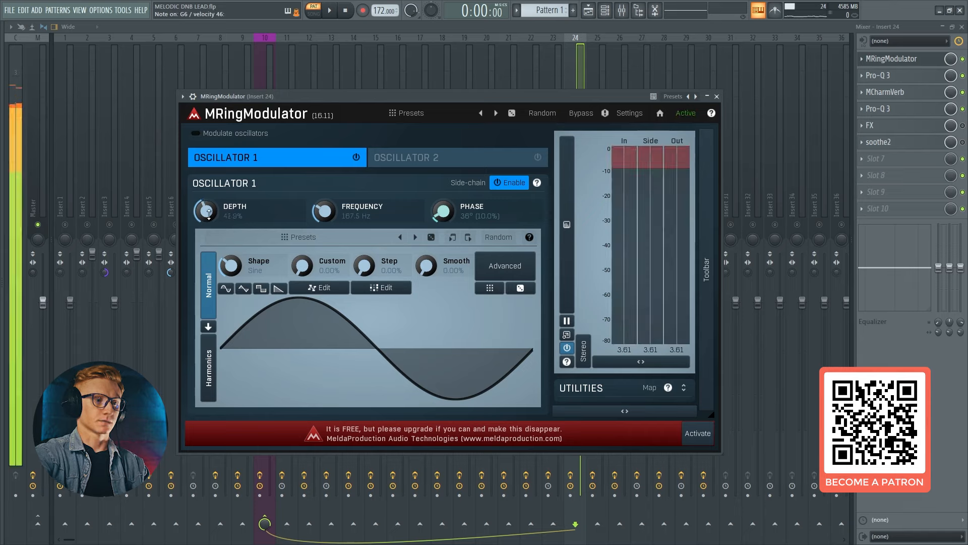
drag(209, 214, 208, 208)
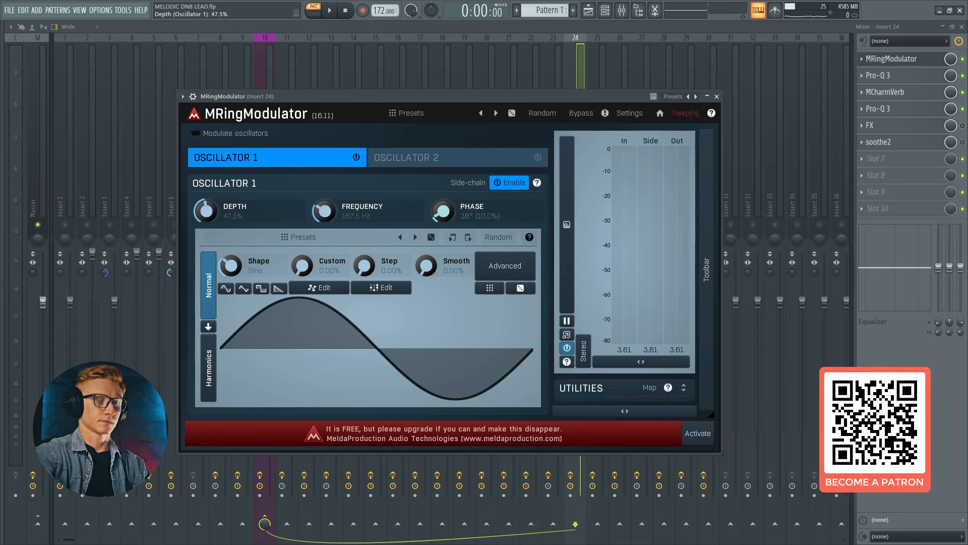
drag(206, 211, 207, 263)
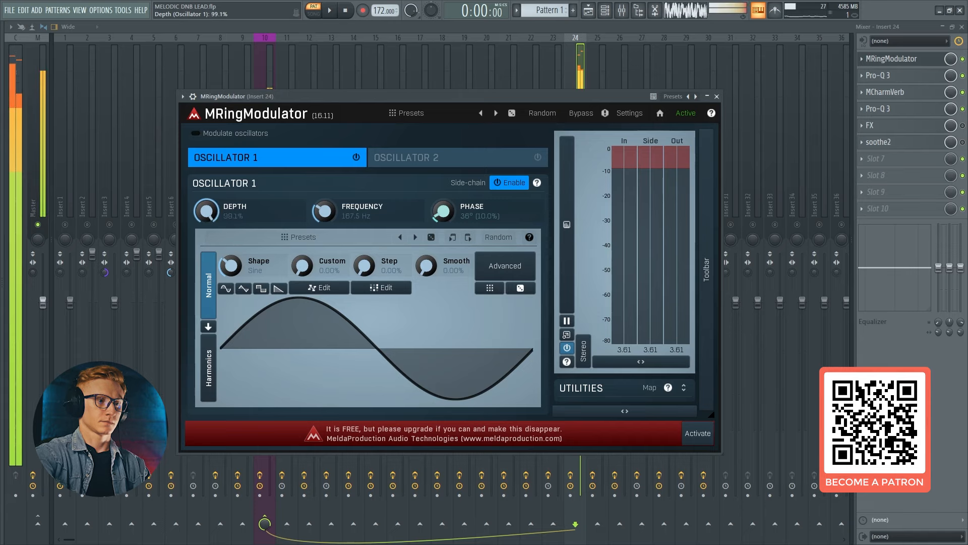
Set the depth of MRingModulator's Oscillator 1 to about 47% and close the plugin window.
drag(206, 211, 206, 156)
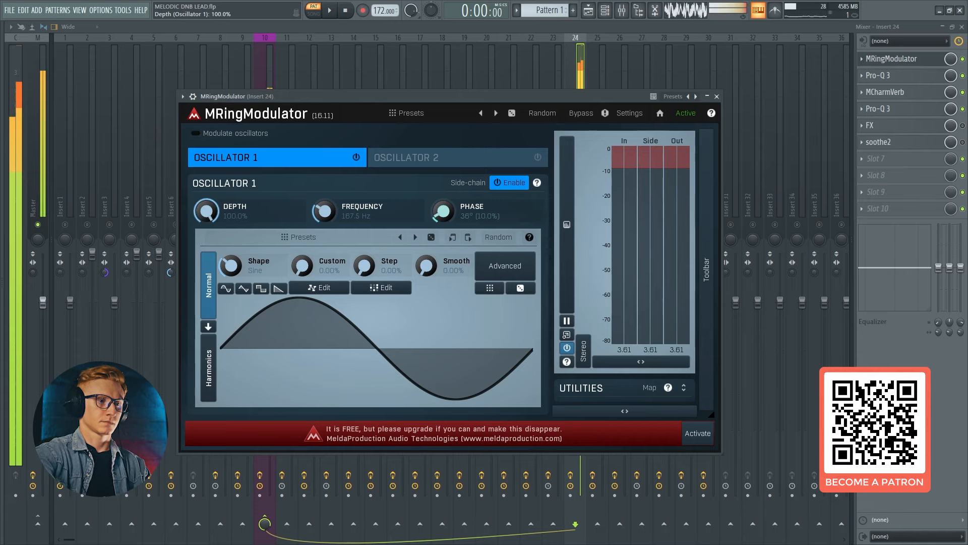
drag(207, 210, 207, 212)
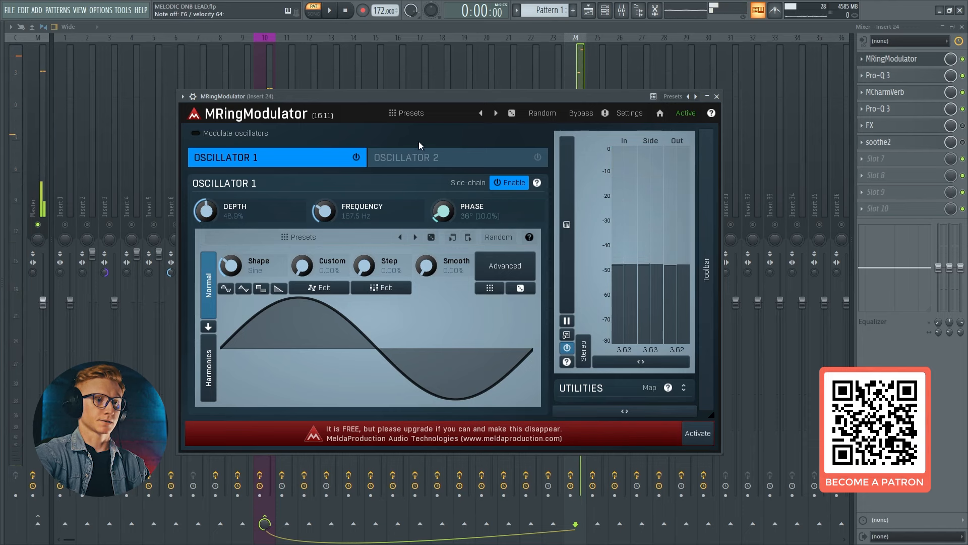
click(717, 96)
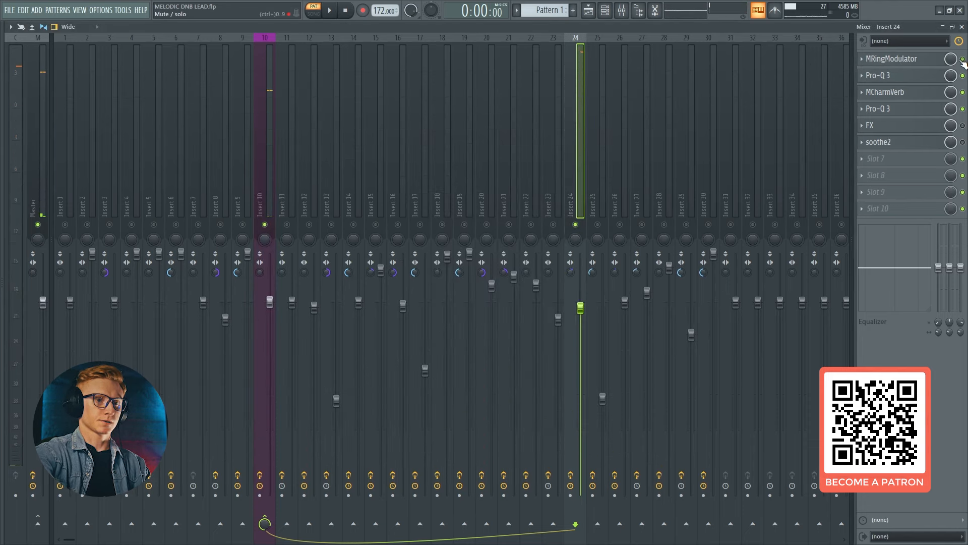
Switch from MRingModulator to the FX effect and open its Effector to compare the Ring sound.
click(930, 127)
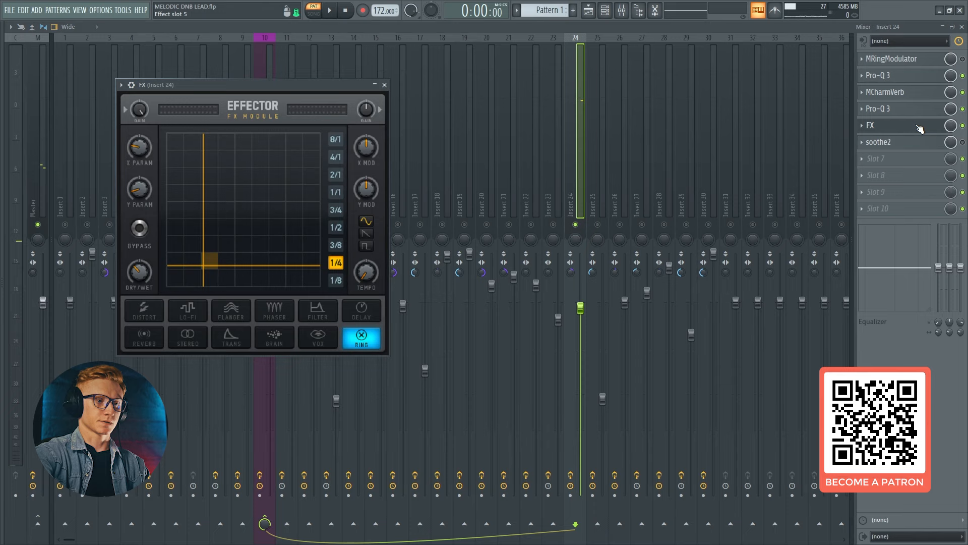
drag(305, 94, 438, 102)
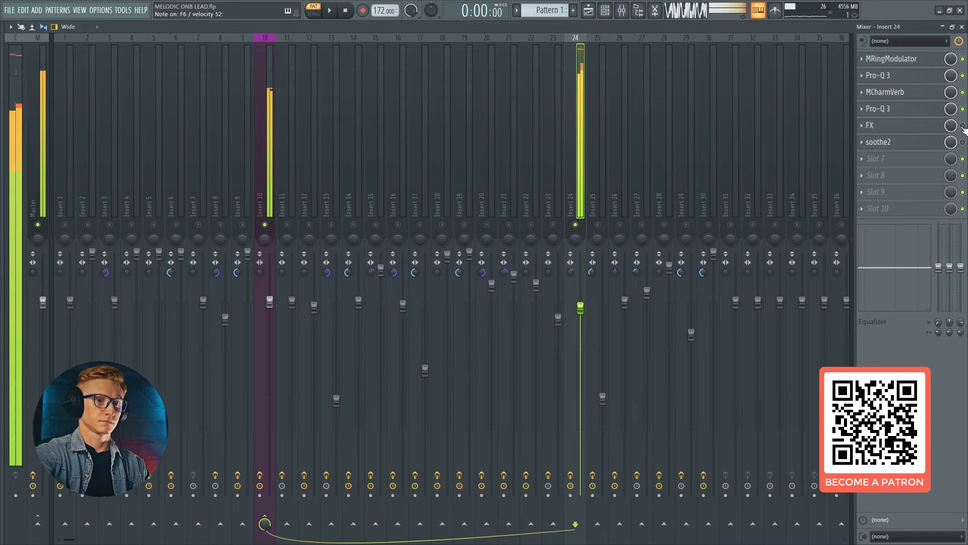
Try MVibrato in slot 7 of Insert 24 with tremolo at 100% and a reduced mix level, and delete it.
click(883, 159)
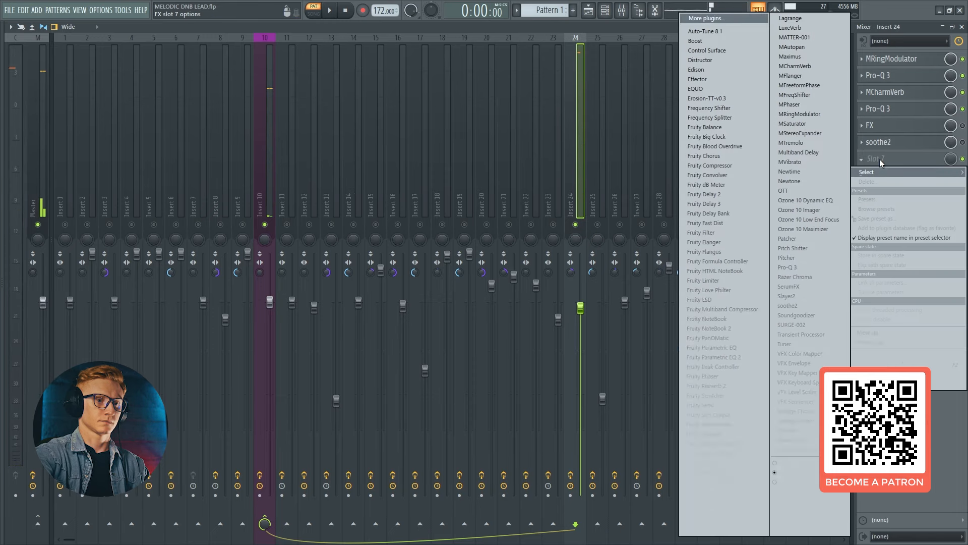
click(802, 162)
drag(285, 50, 473, 118)
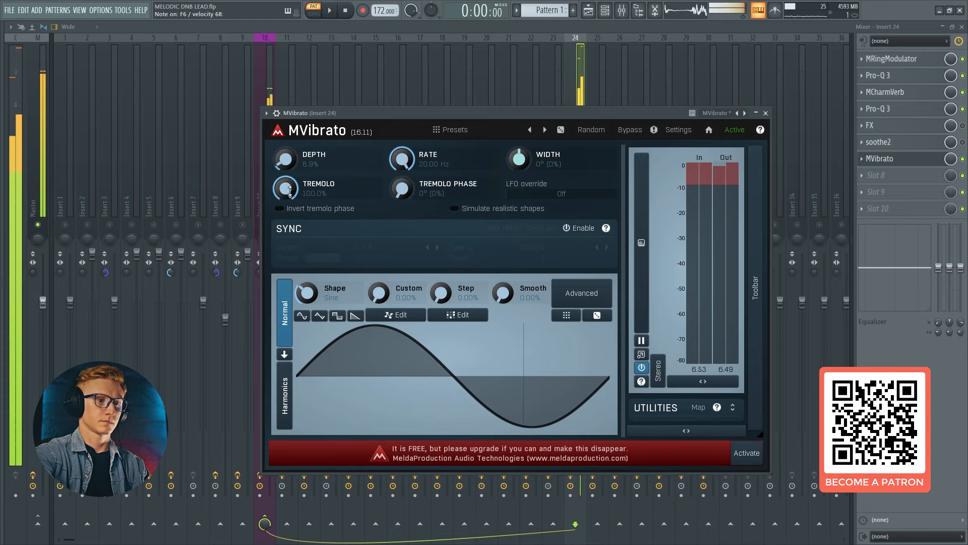
drag(286, 160, 286, 169)
drag(951, 159, 951, 178)
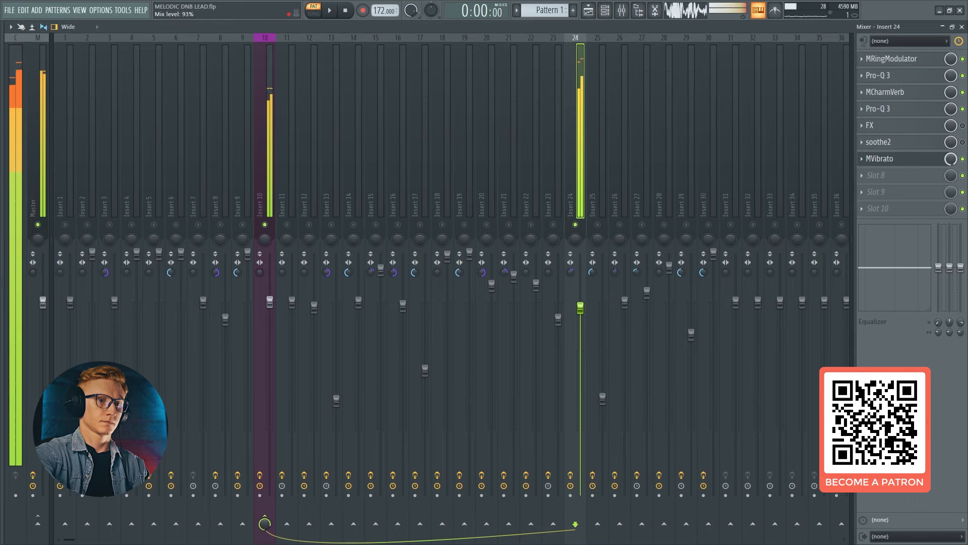
right_click(963, 167)
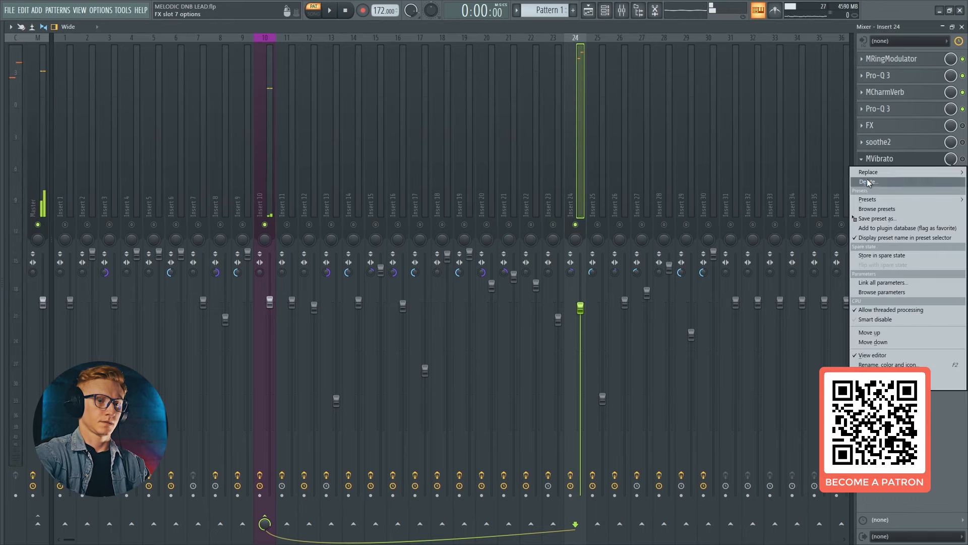
click(964, 171)
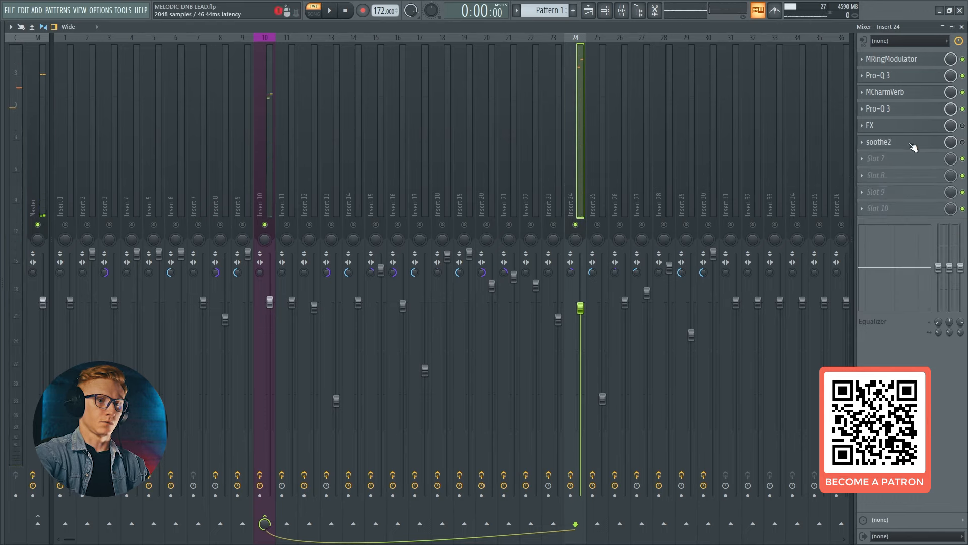
Re-enable soothe2 and FX, bypass MRingModulator, and compare the lead with soothe2 off and on.
click(963, 142)
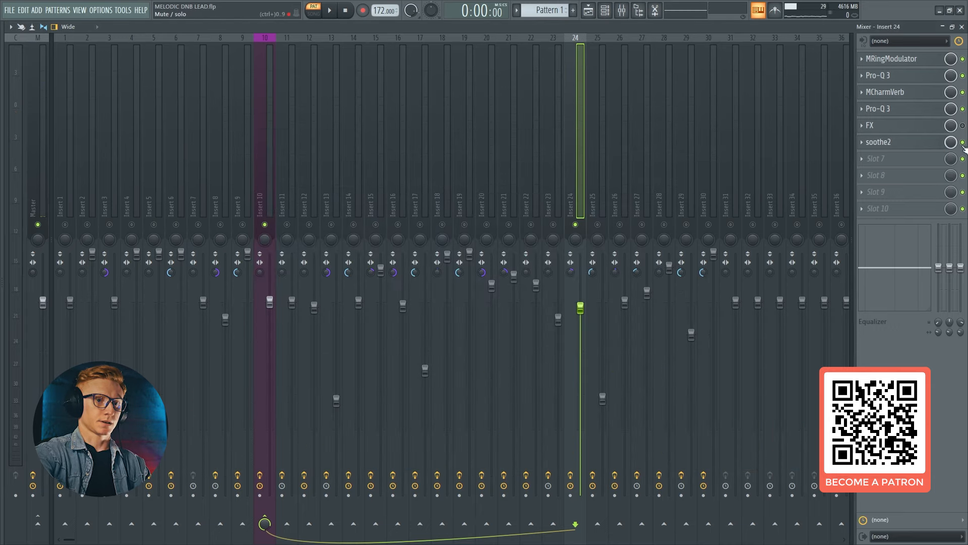
click(963, 60)
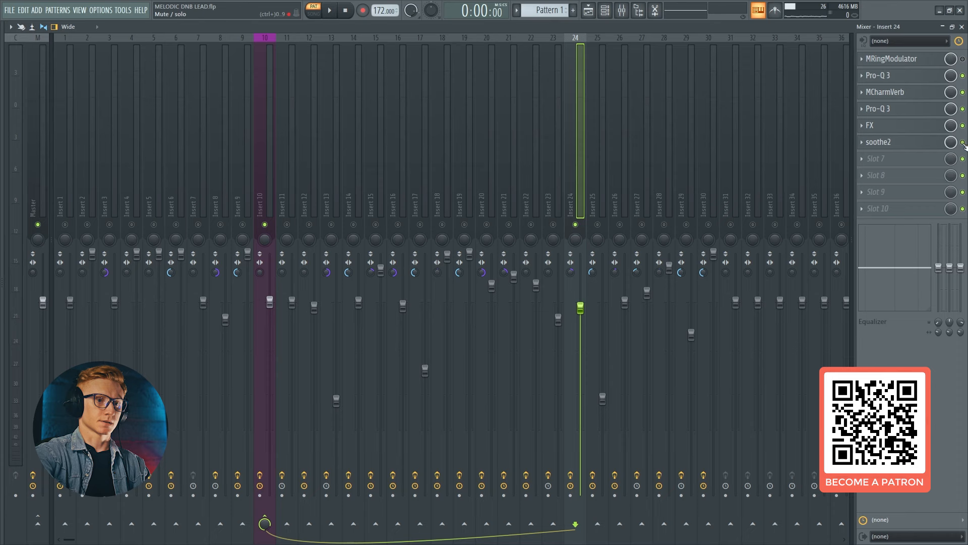
click(888, 142)
drag(528, 109, 506, 107)
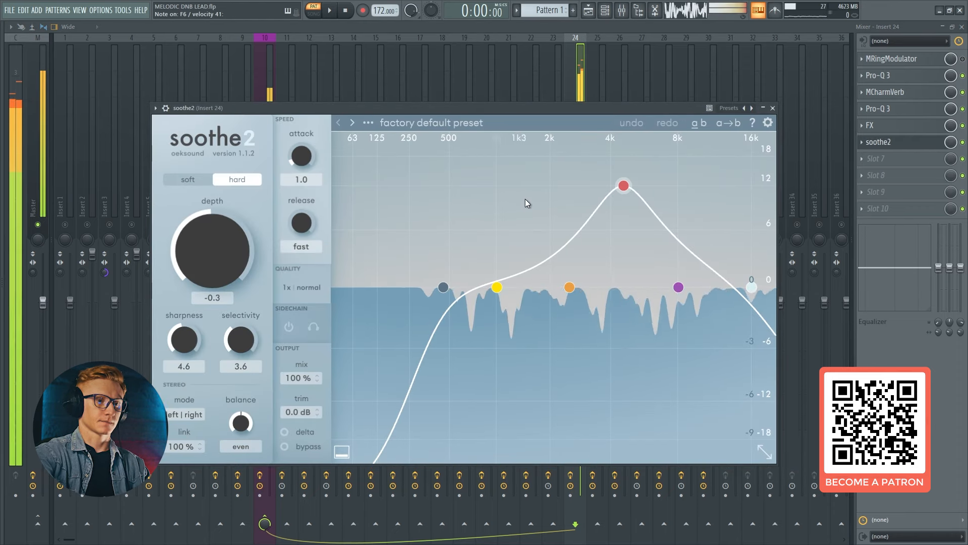
click(928, 144)
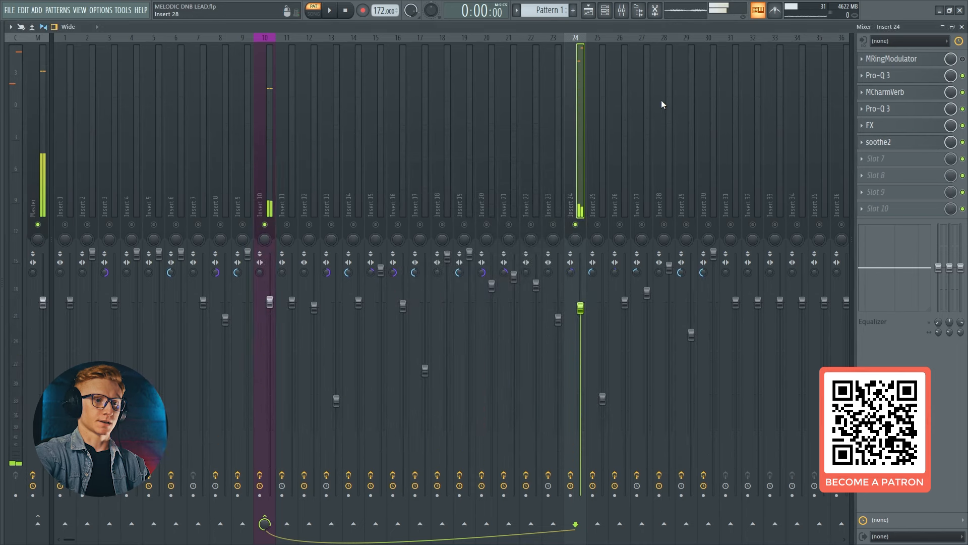
click(962, 143)
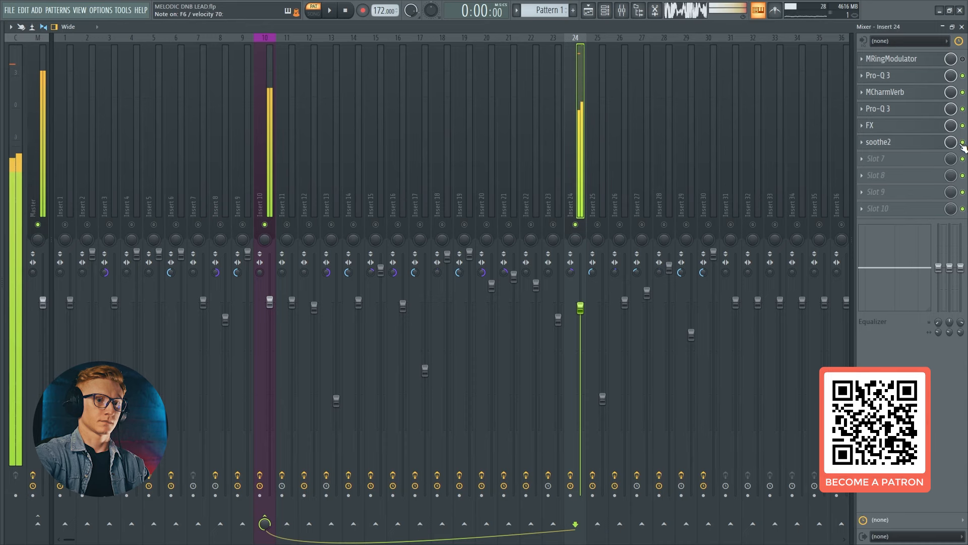
Open soothe2 and try raising its depth to 18.0 to hear the exaggerated effect.
click(880, 142)
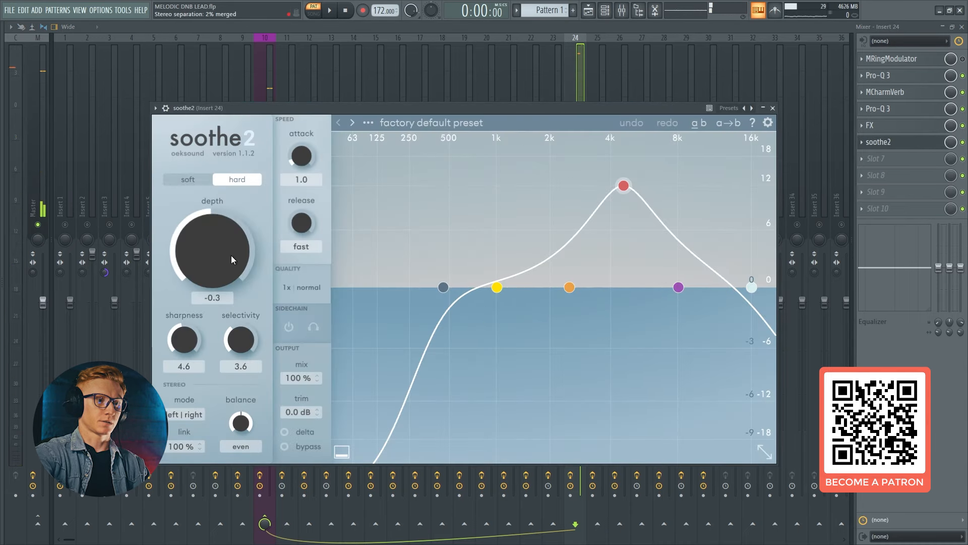
drag(230, 255, 241, 162)
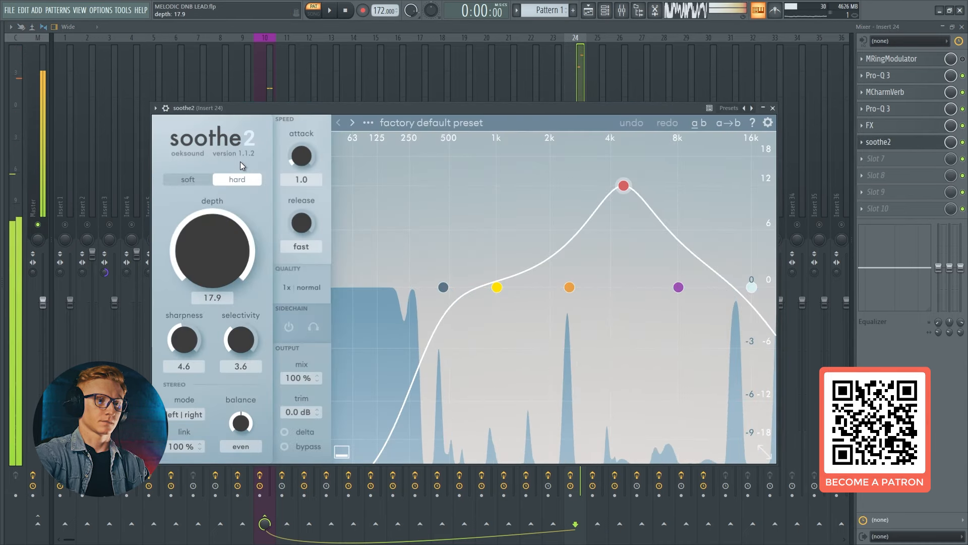
drag(311, 111, 315, 101)
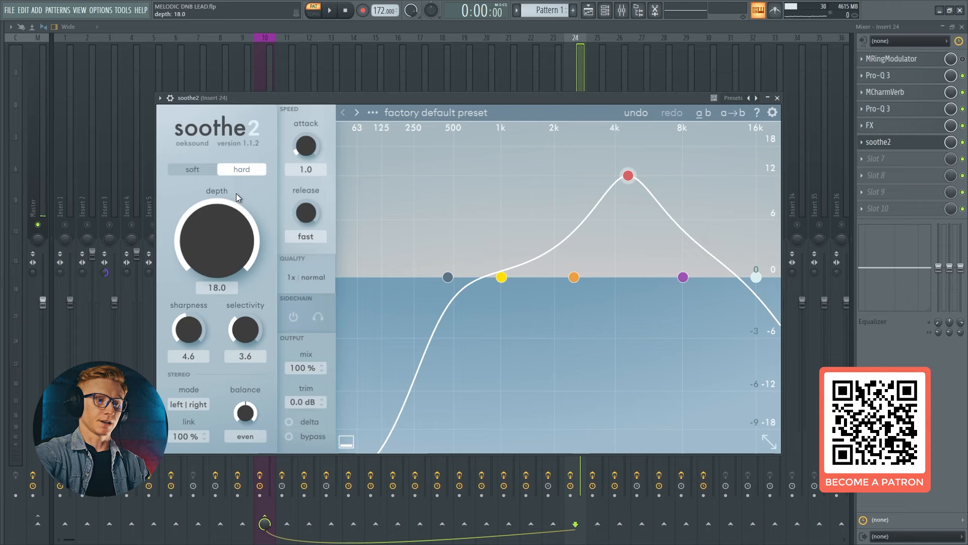
drag(233, 206, 287, 98)
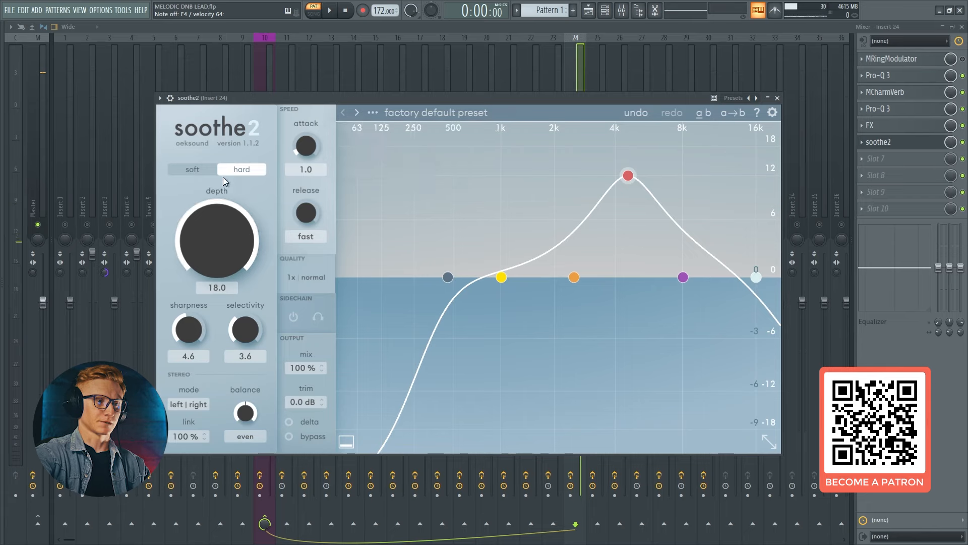
Lower soothe2's depth to about 0.7 and close its window.
drag(226, 237, 221, 249)
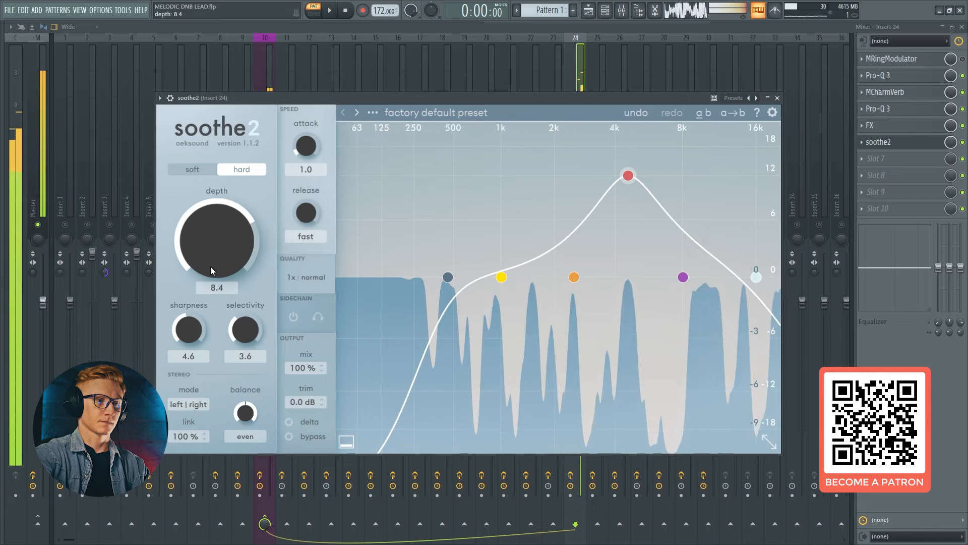
drag(210, 267, 210, 293)
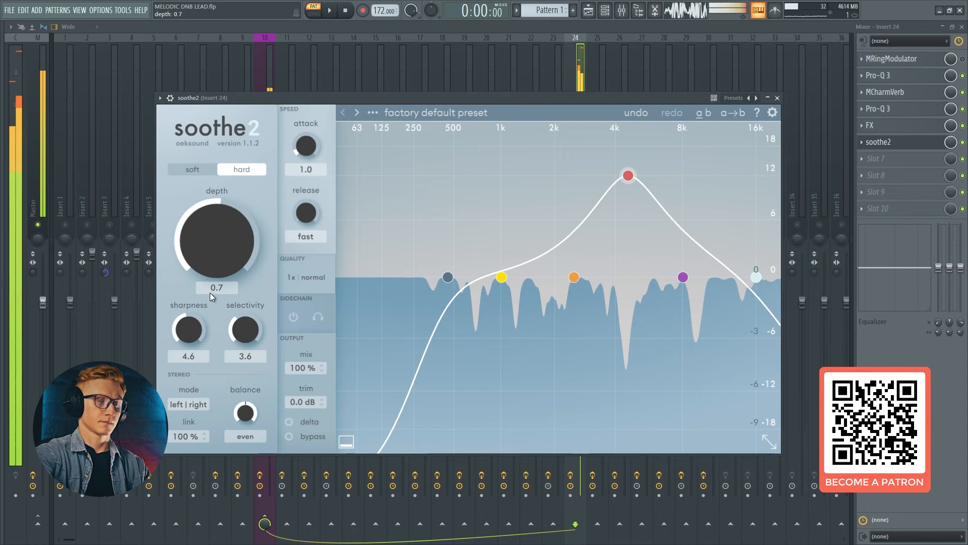
click(892, 143)
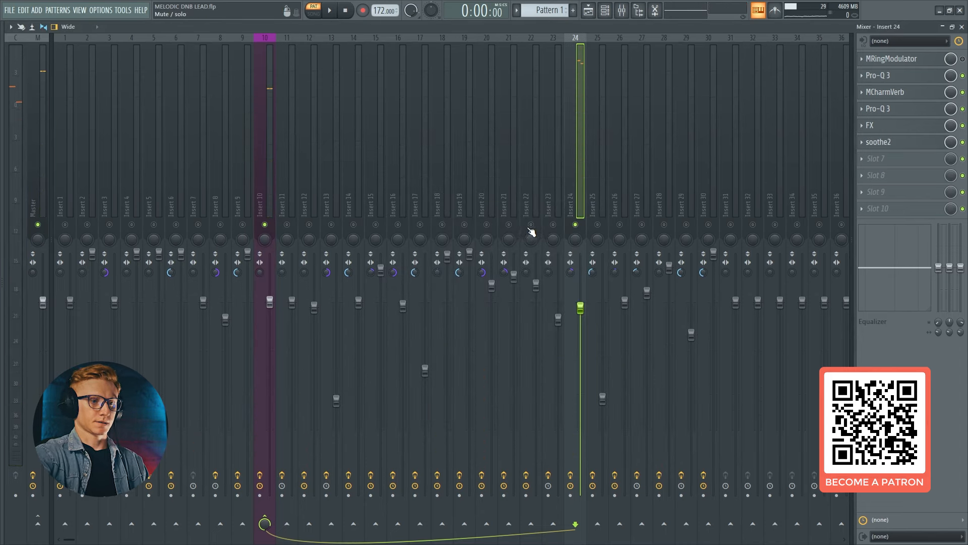
Switch to song mode with all mixer tracks unmuted and play the arrangement with only the playlist in view.
key(space)
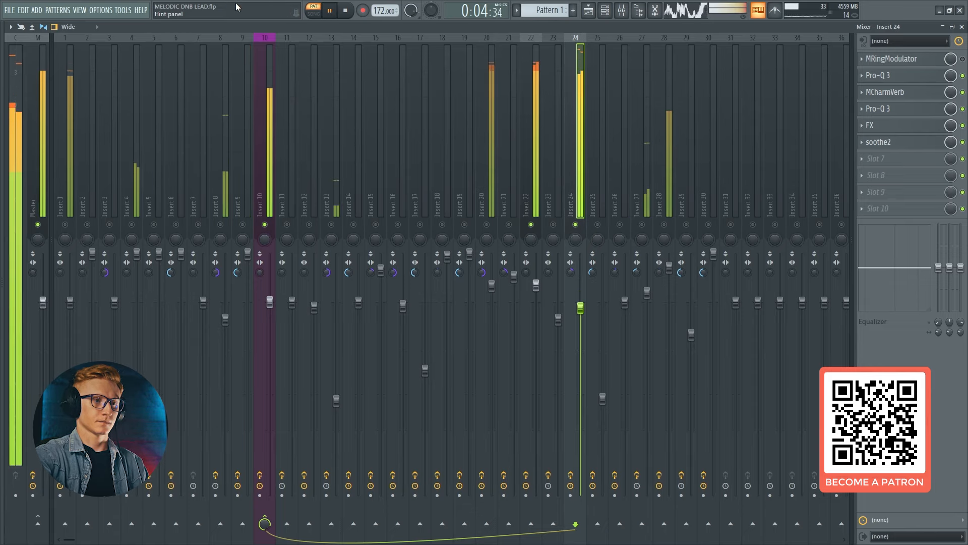
key(l)
key(space)
right_click(531, 224)
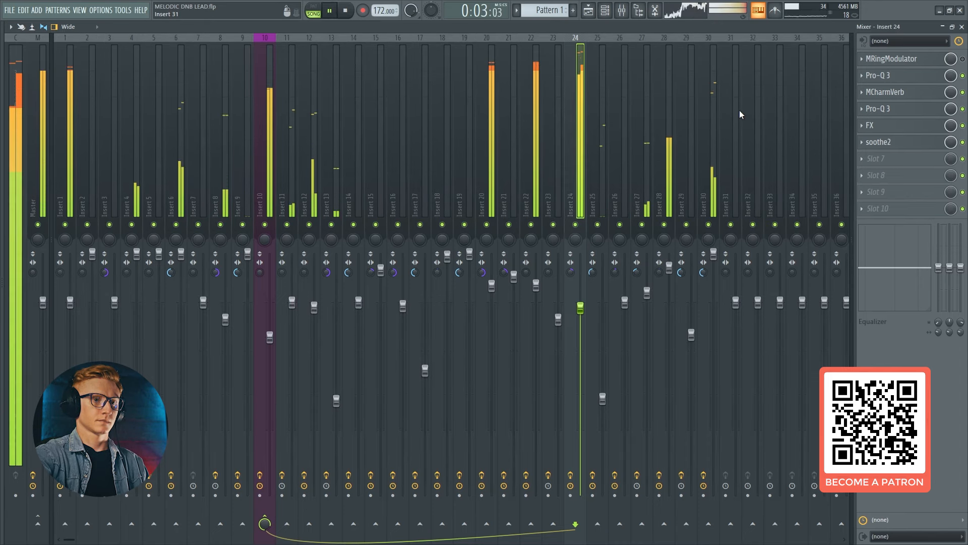
click(962, 27)
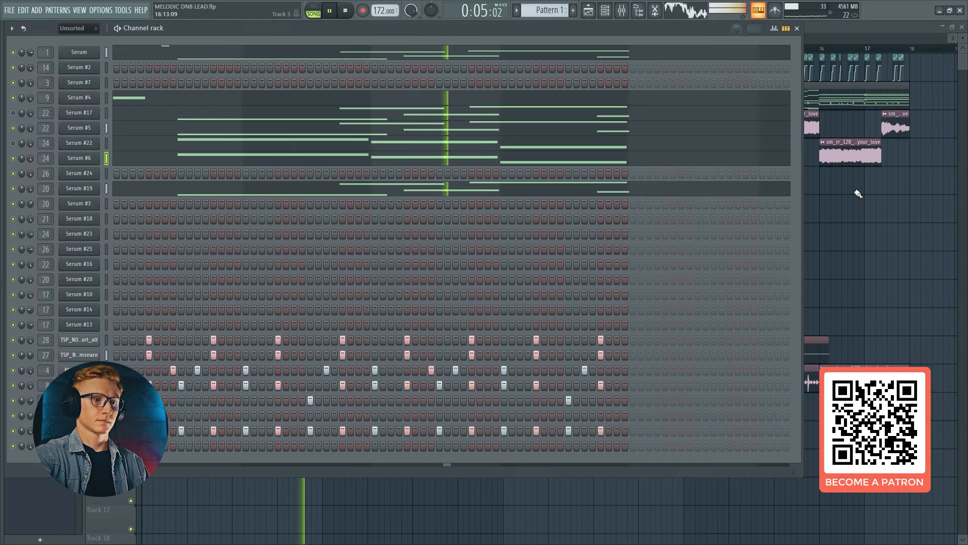
right_click(855, 191)
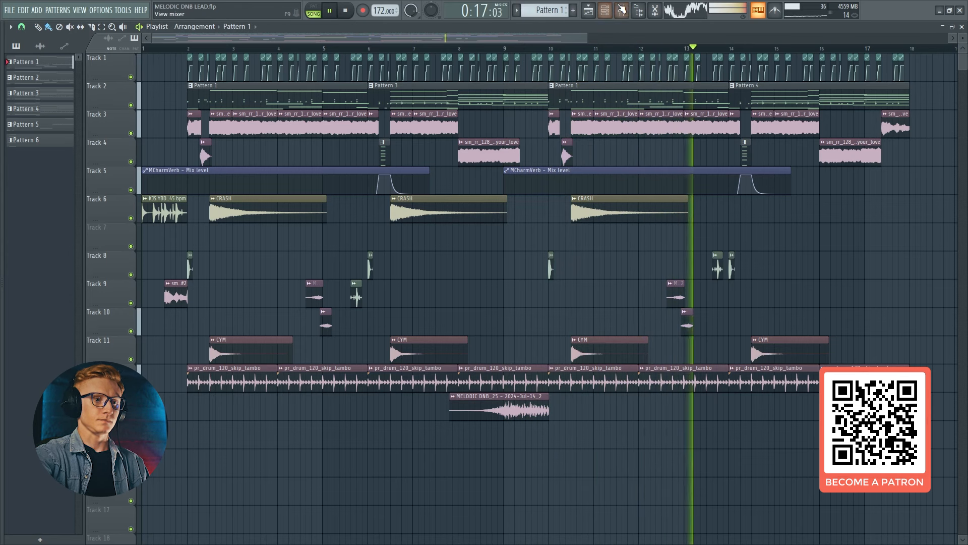
Return to the mixer and select Insert 22, comparing the song with Insert 24 muted and unmuted.
key(F9)
click(575, 225)
key(space)
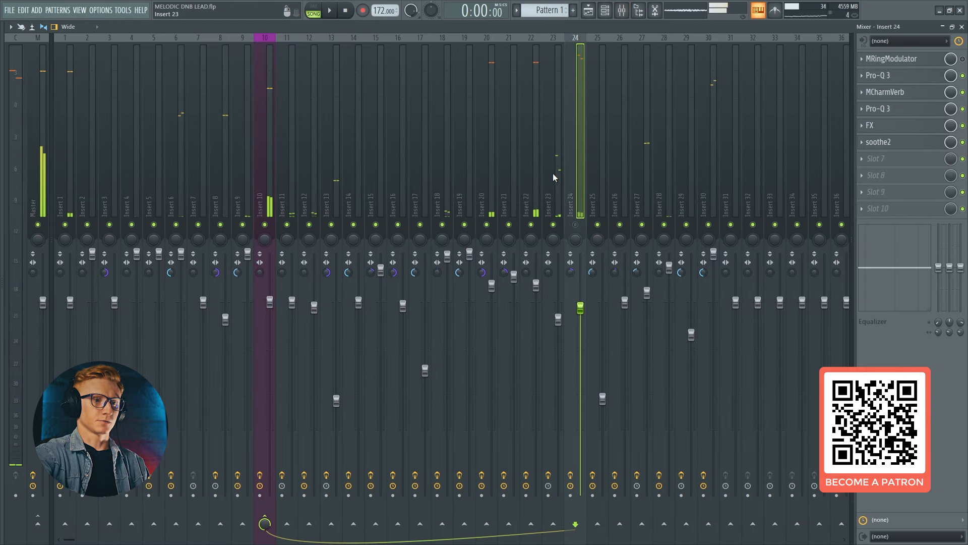
click(538, 158)
click(576, 151)
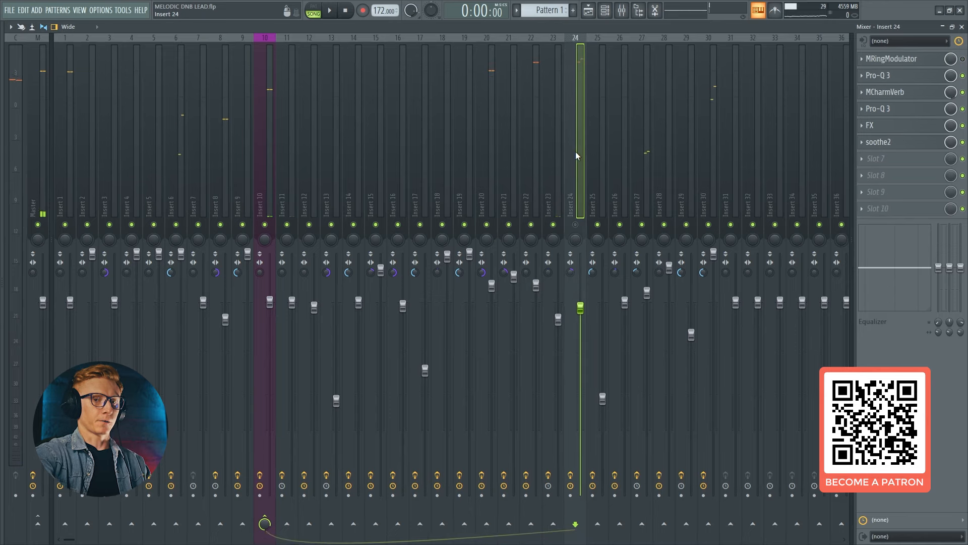
click(531, 181)
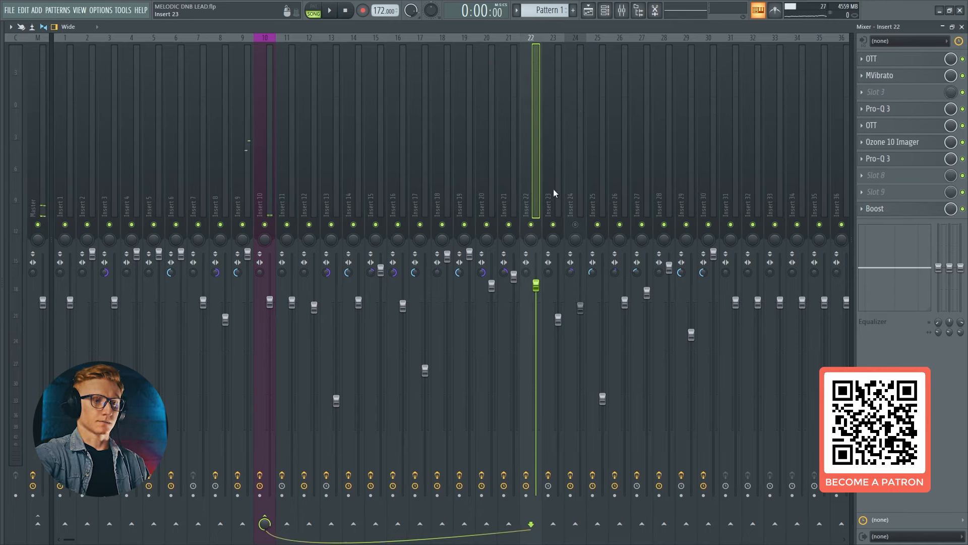
key(space)
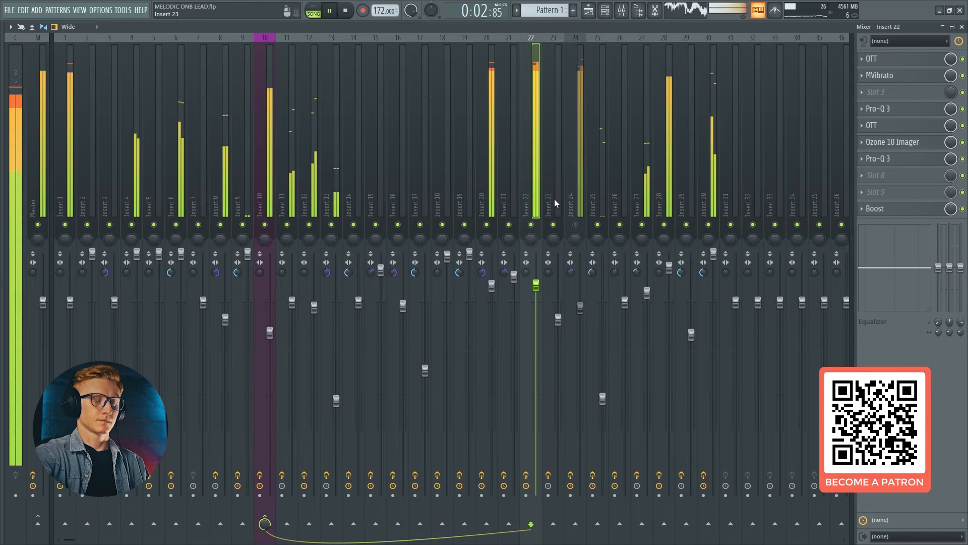
click(575, 224)
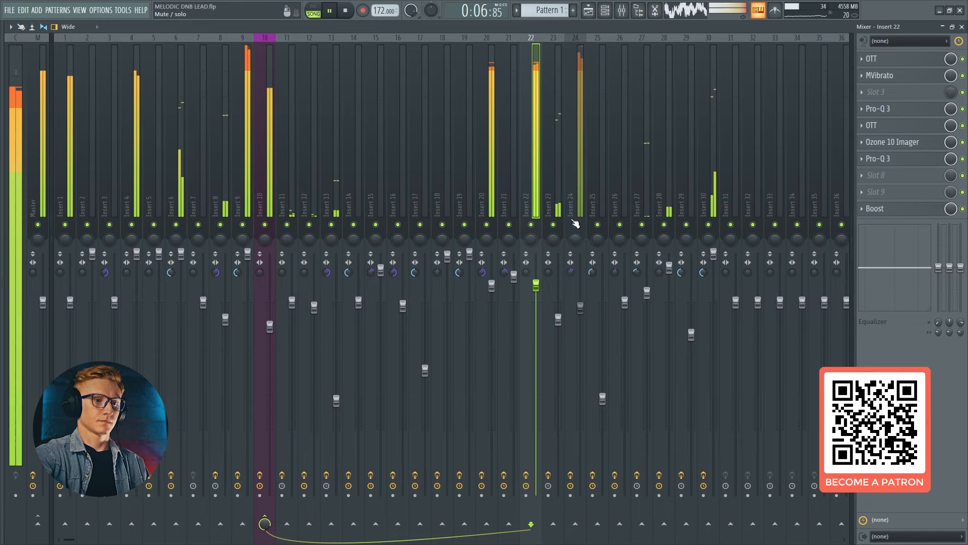
key(space)
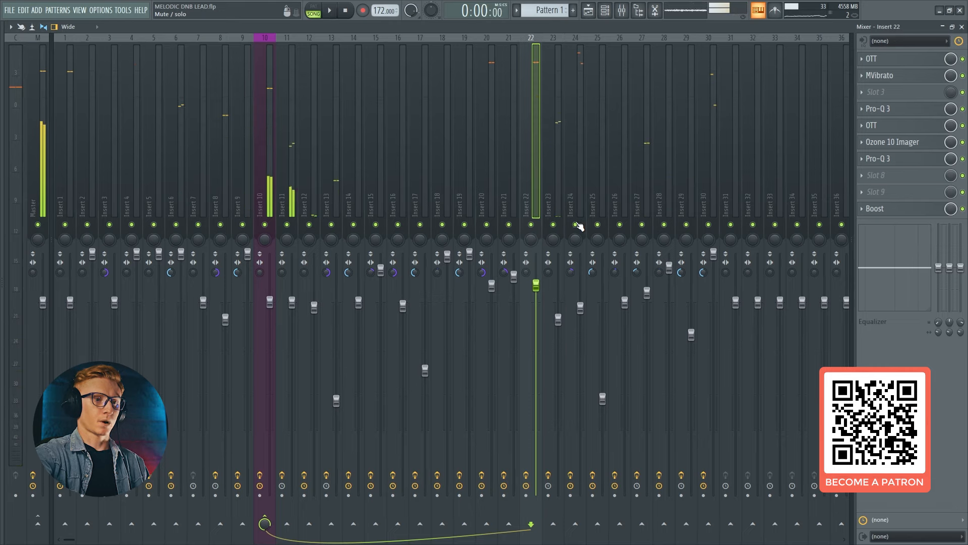
Play the full song and replay it with Insert 22 muted.
key(space)
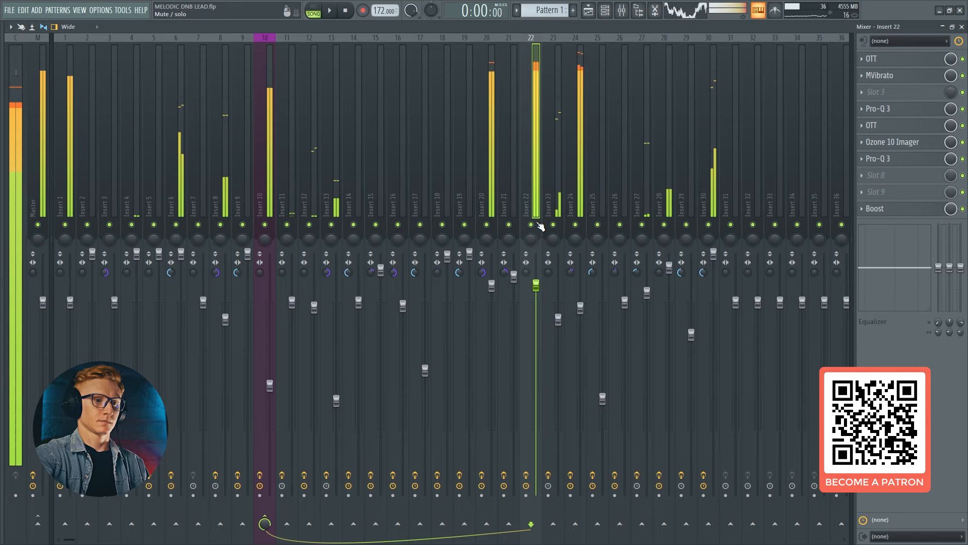
key(space)
click(538, 225)
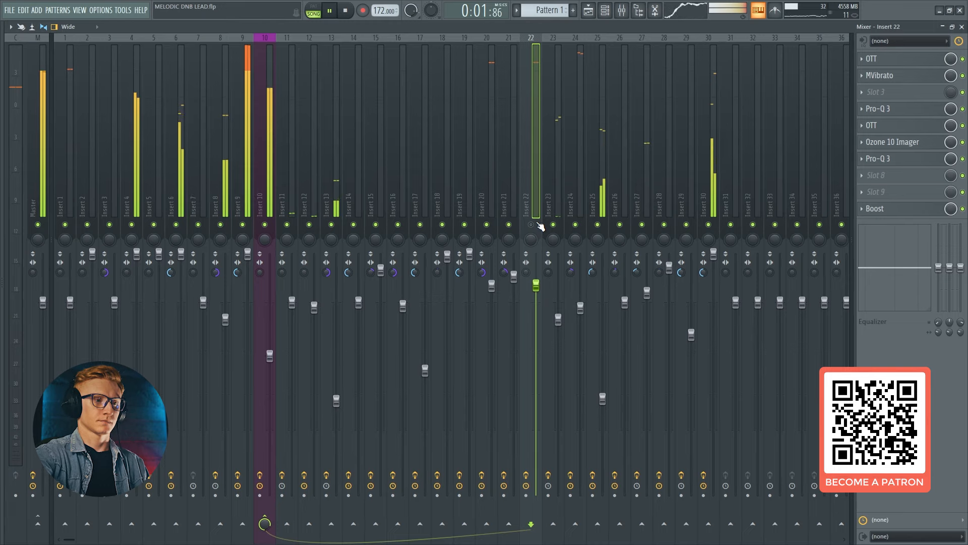